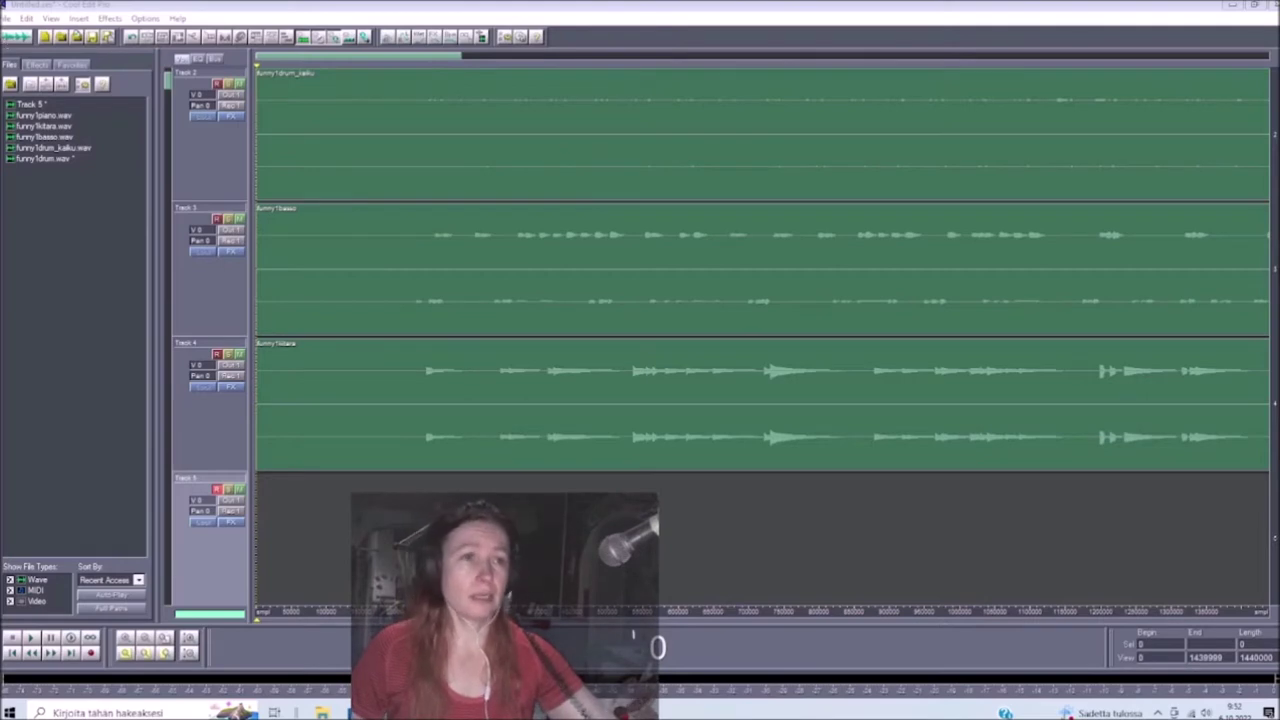
Save the multitrack session as Funny0953 in the funny folder.
left_click(5, 18)
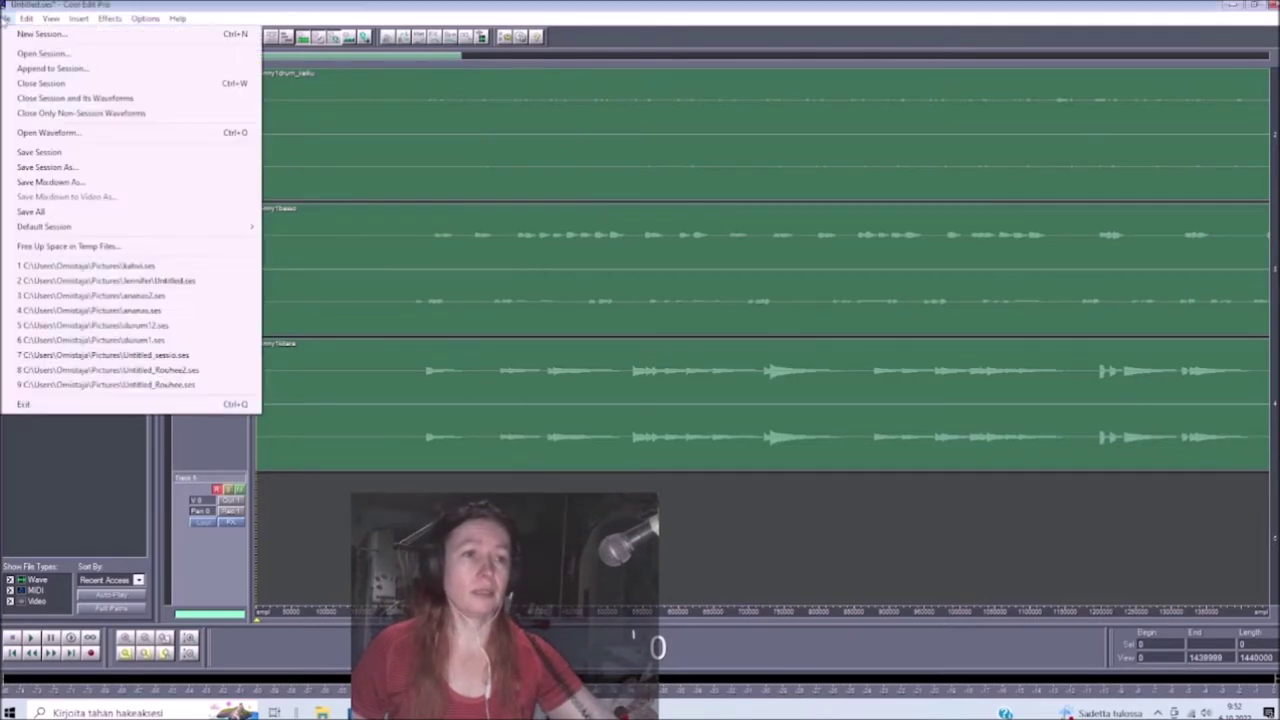
left_click(73, 168)
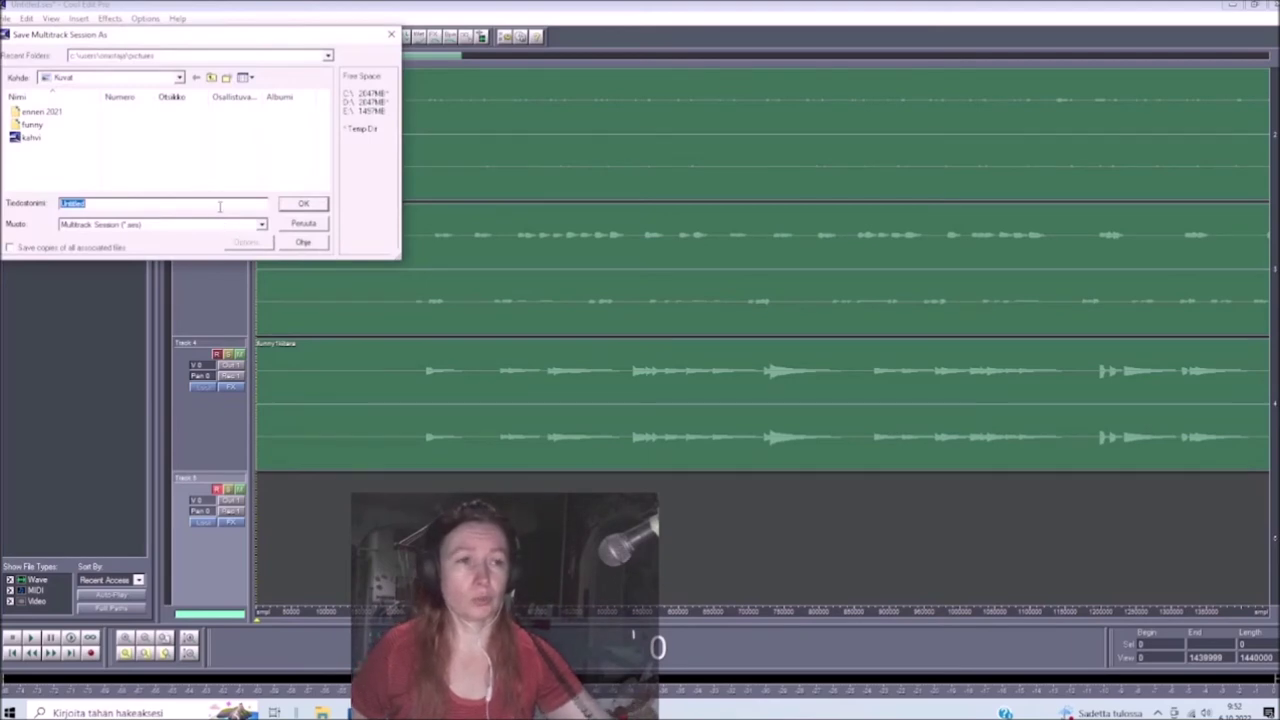
double_click(50, 125)
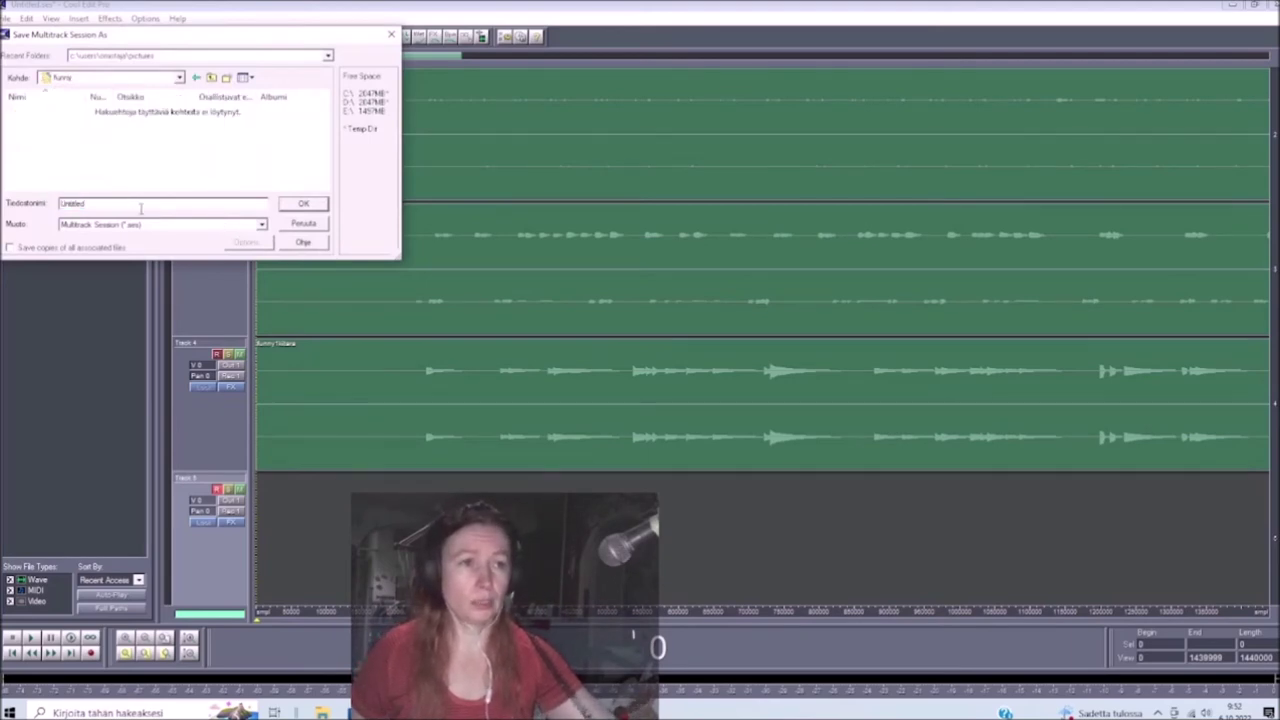
left_click_drag(105, 203, 50, 204)
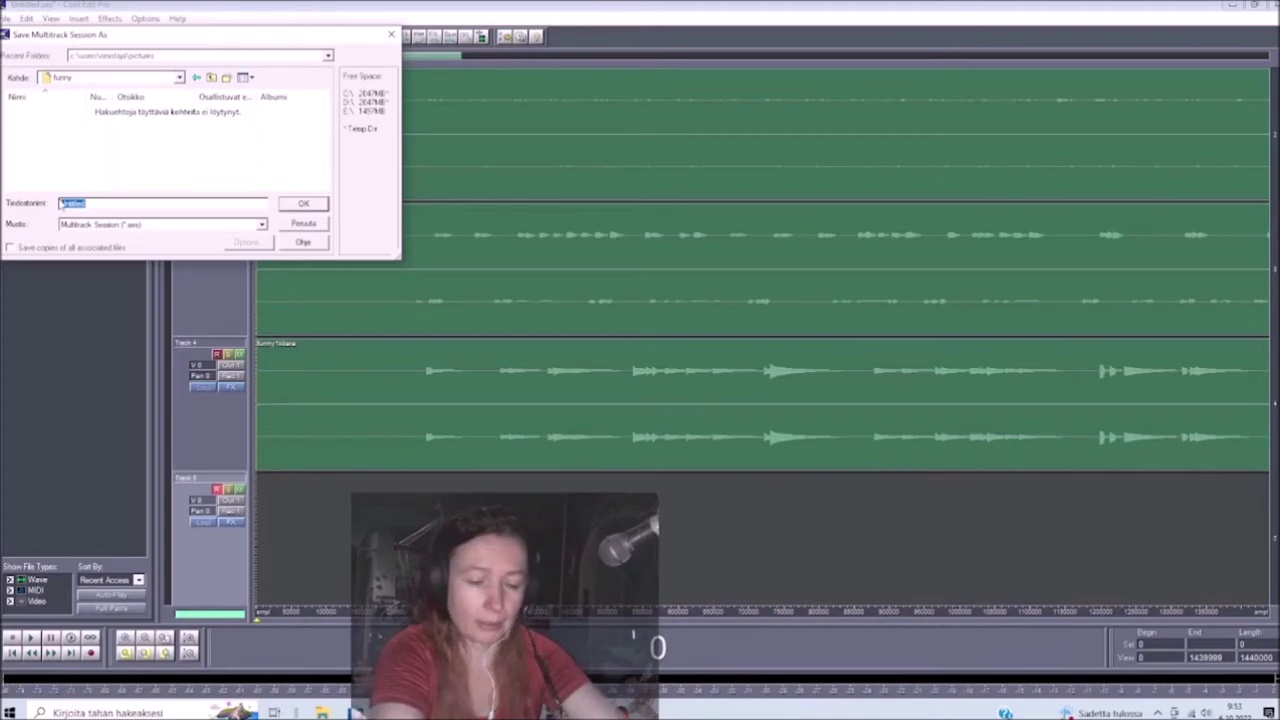
type("funny")
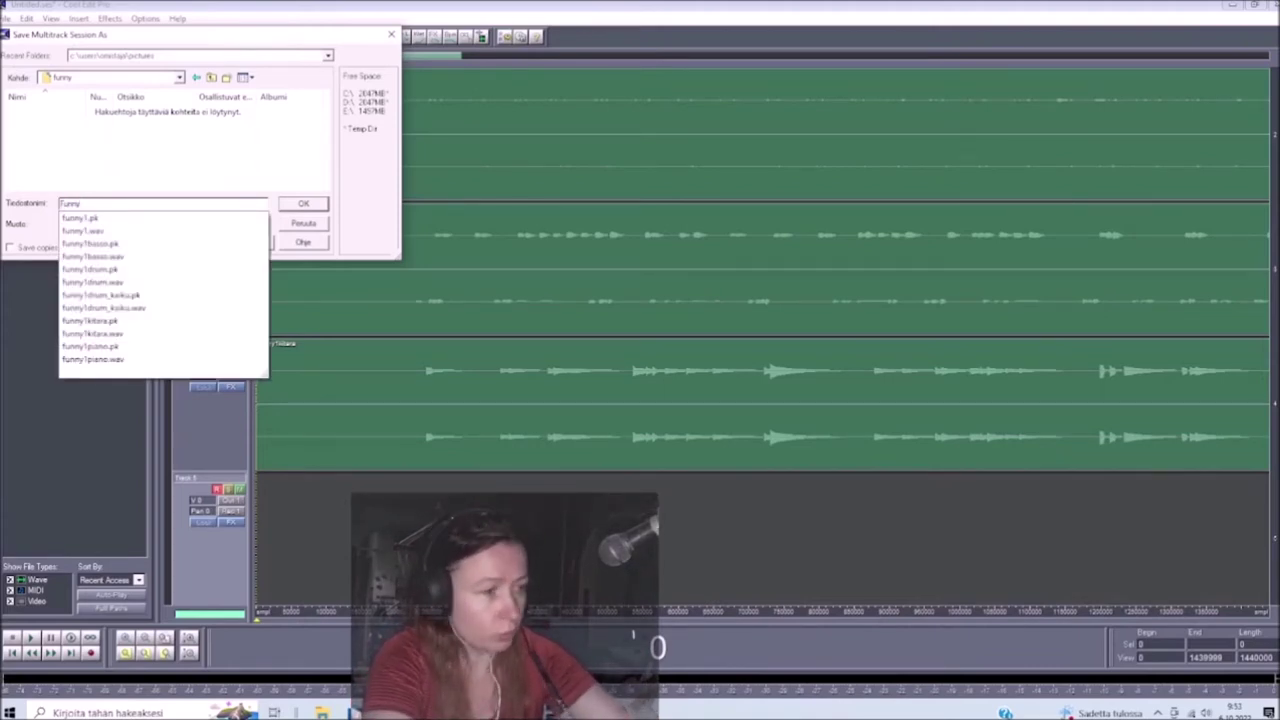
type("03")
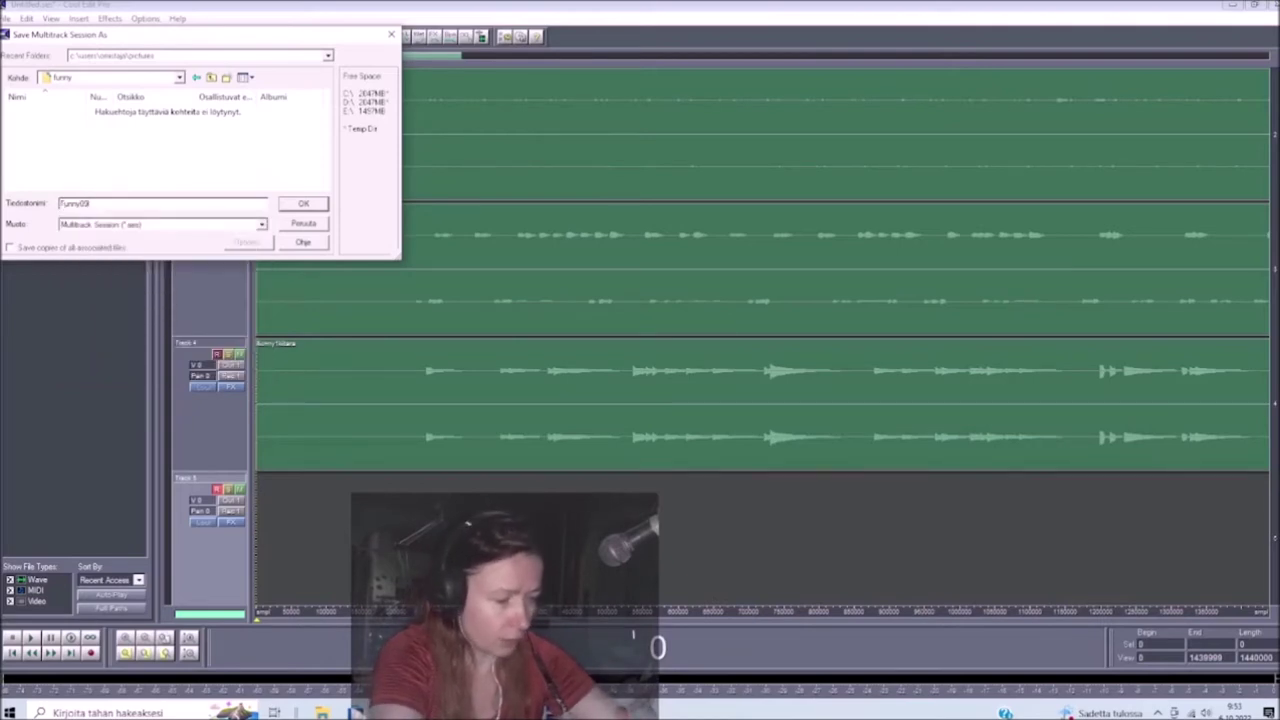
type("53")
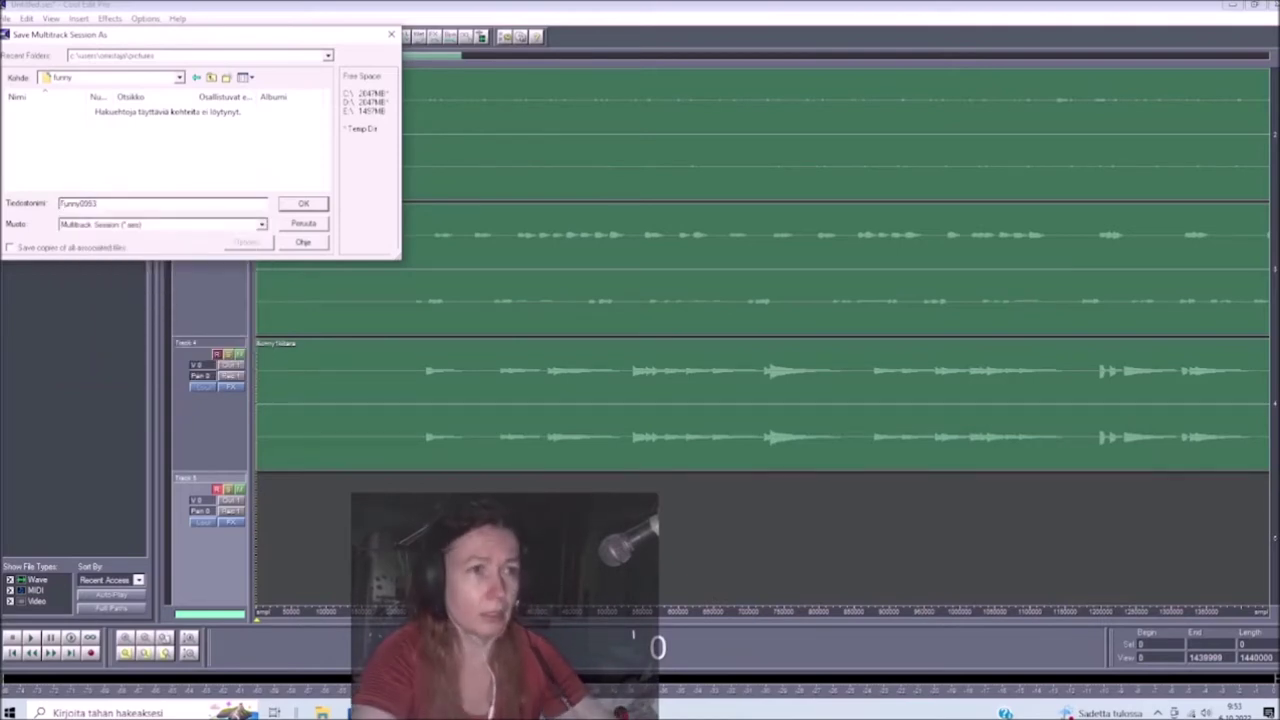
left_click(304, 204)
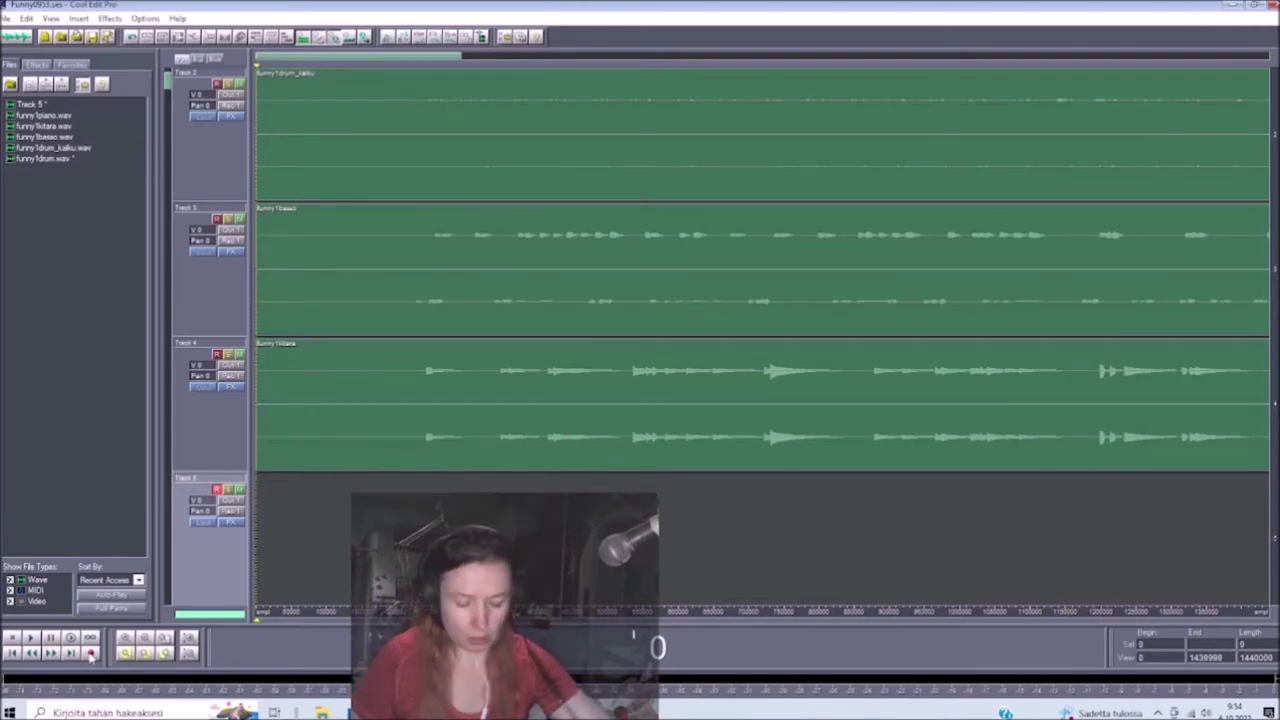
Record a take on Track 5 and disarm the track.
left_click(90, 653)
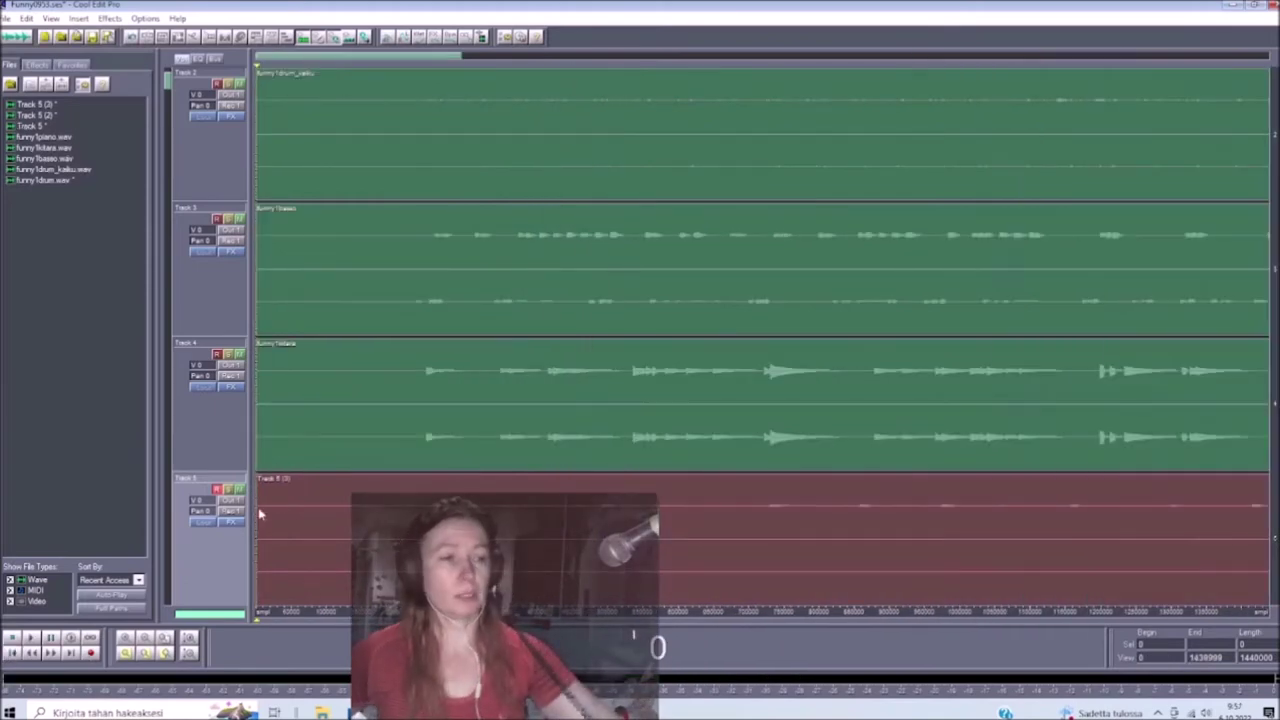
left_click(218, 490)
Arm the empty Track 6, record a take on it, and disarm it after stopping.
scroll(349, 463, "down", 2)
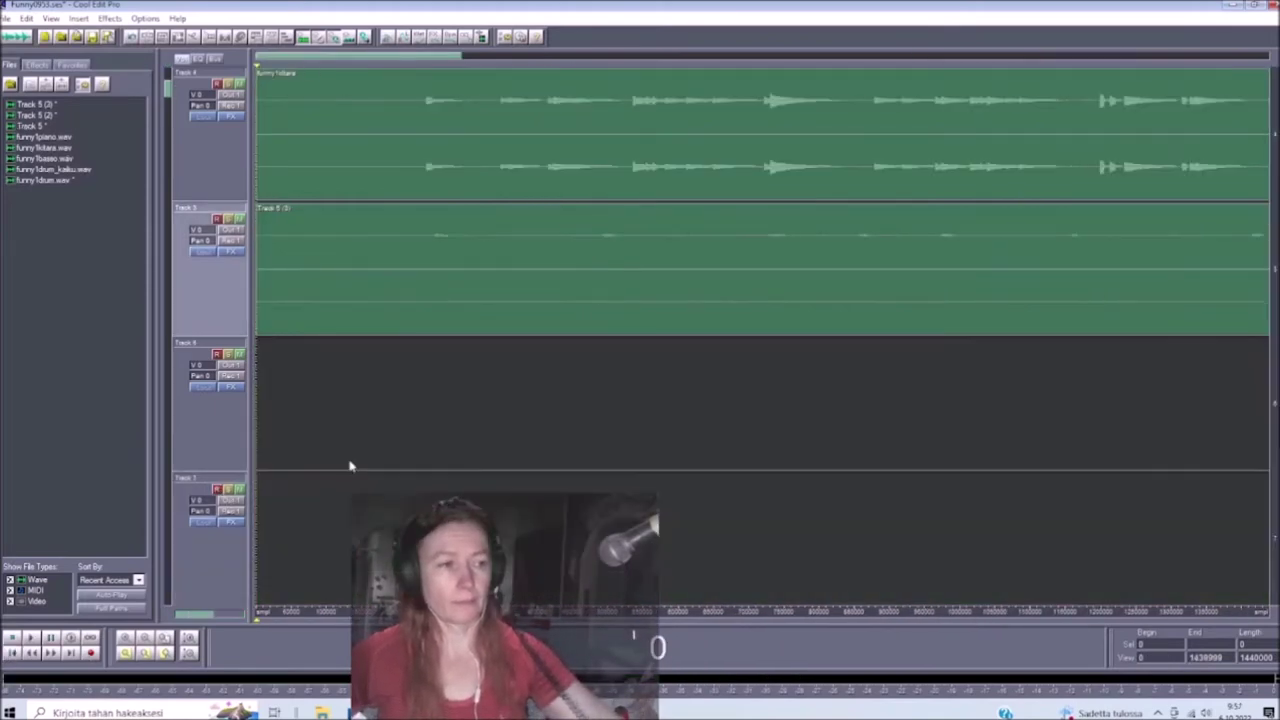
left_click(218, 356)
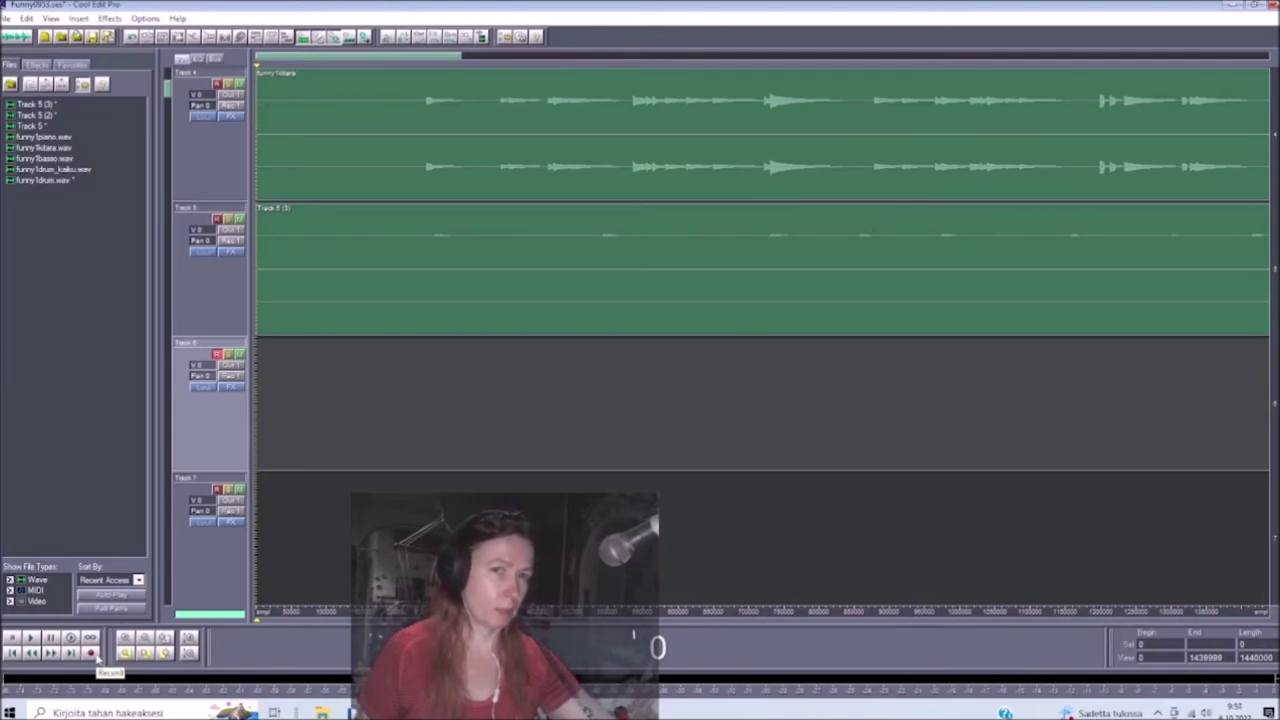
left_click(91, 653)
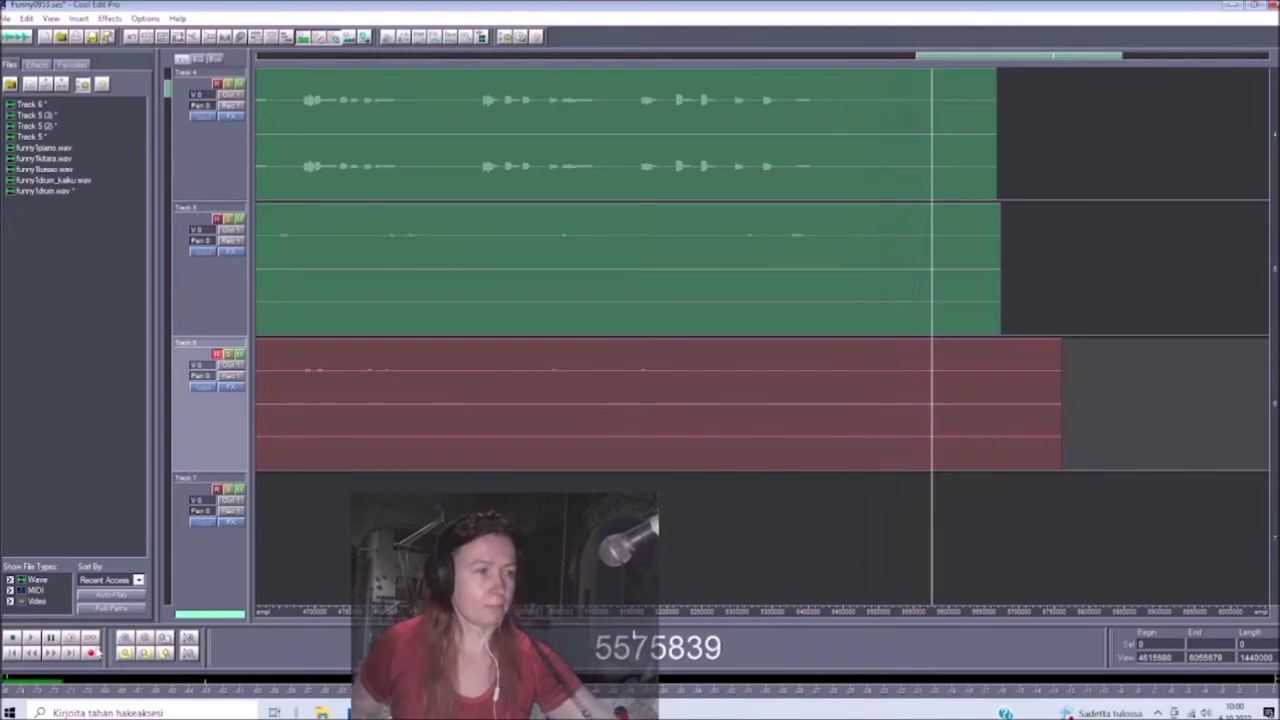
left_click(91, 652)
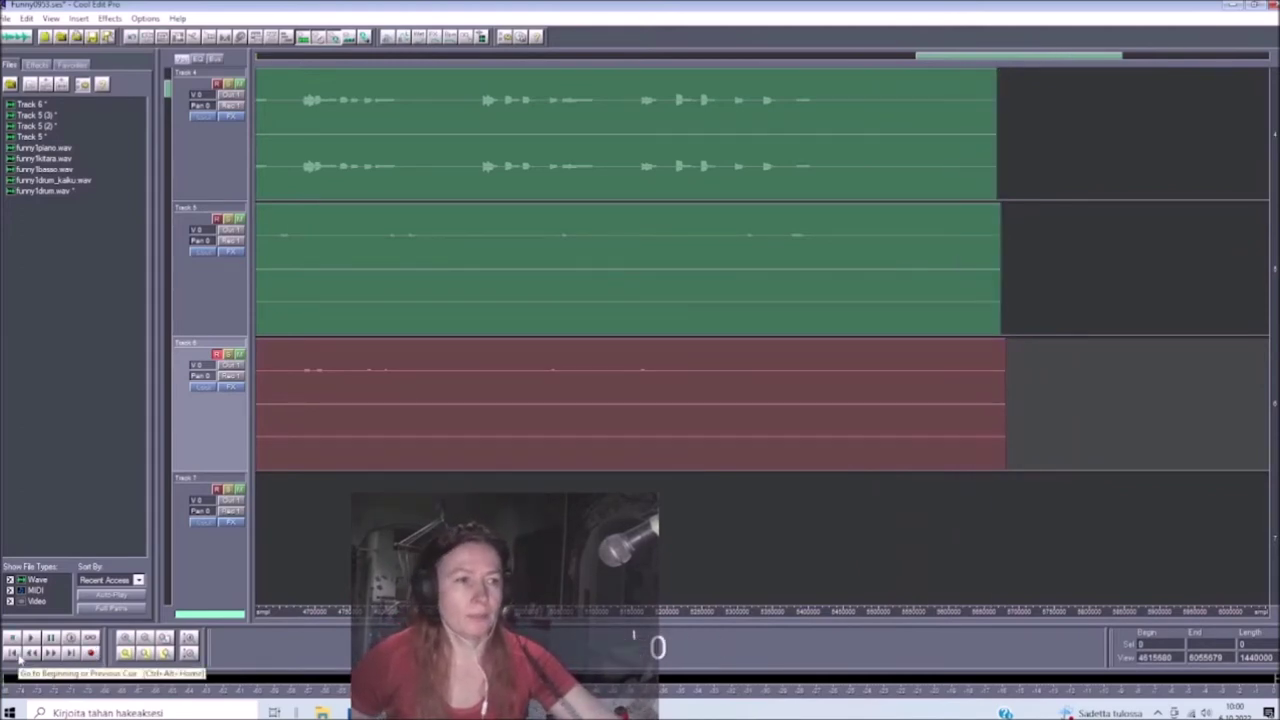
left_click(219, 360)
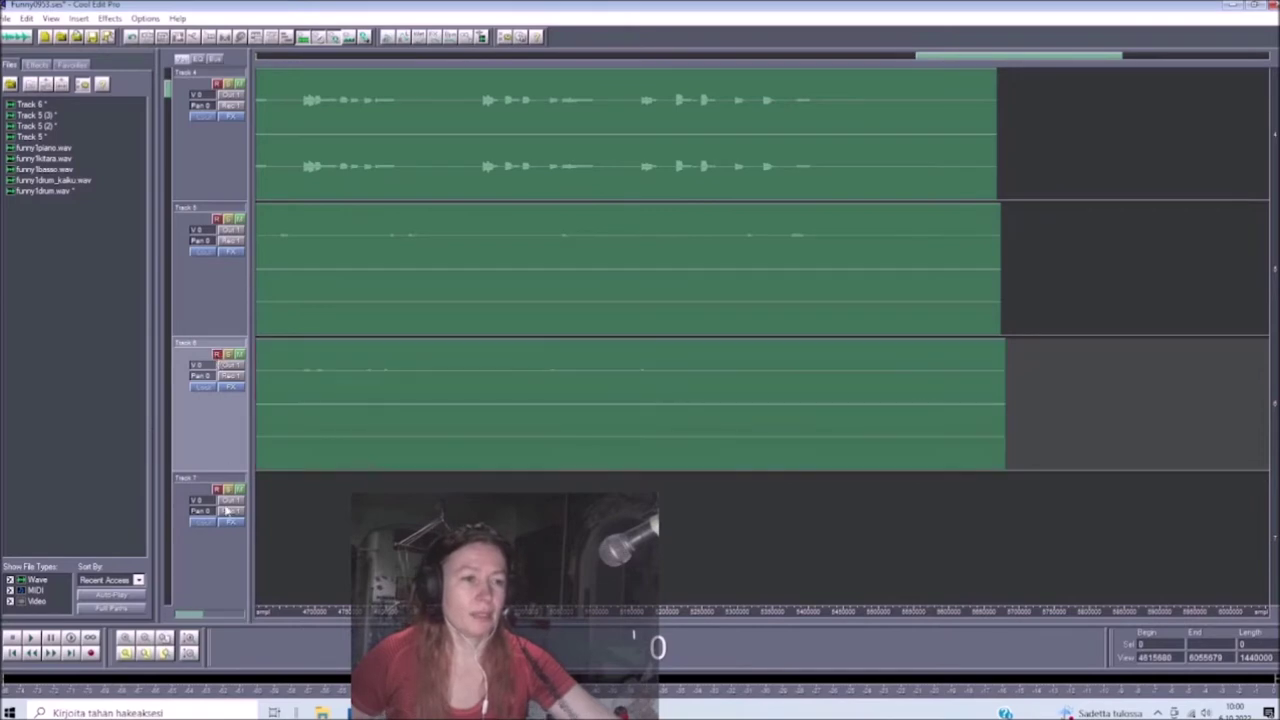
Arm Track 7 and start recording a take from the beginning of the session.
left_click(218, 498)
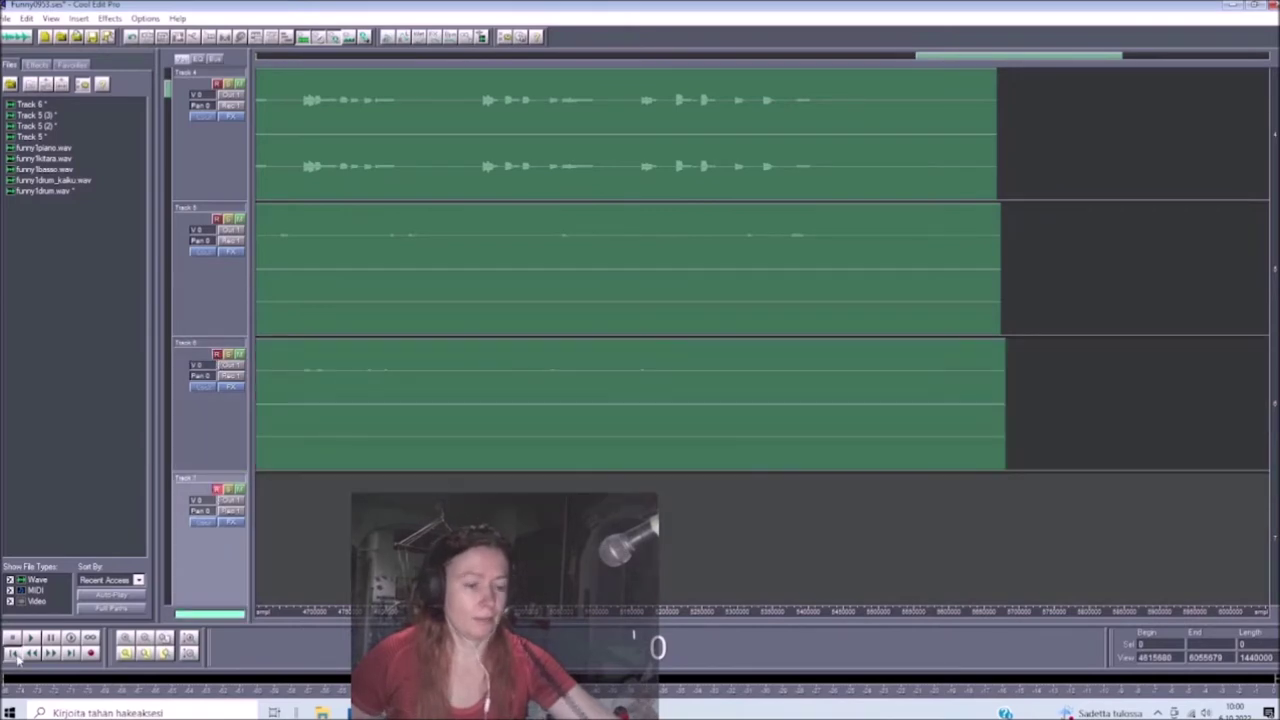
left_click(13, 653)
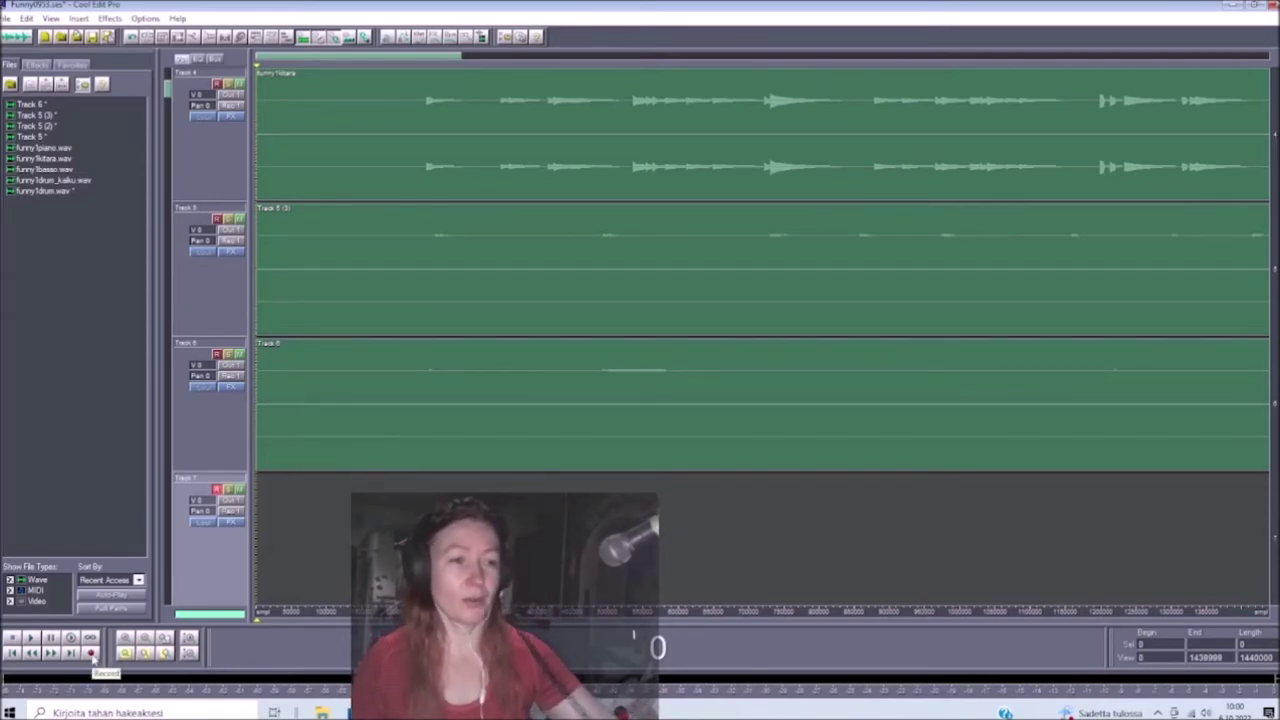
left_click(91, 653)
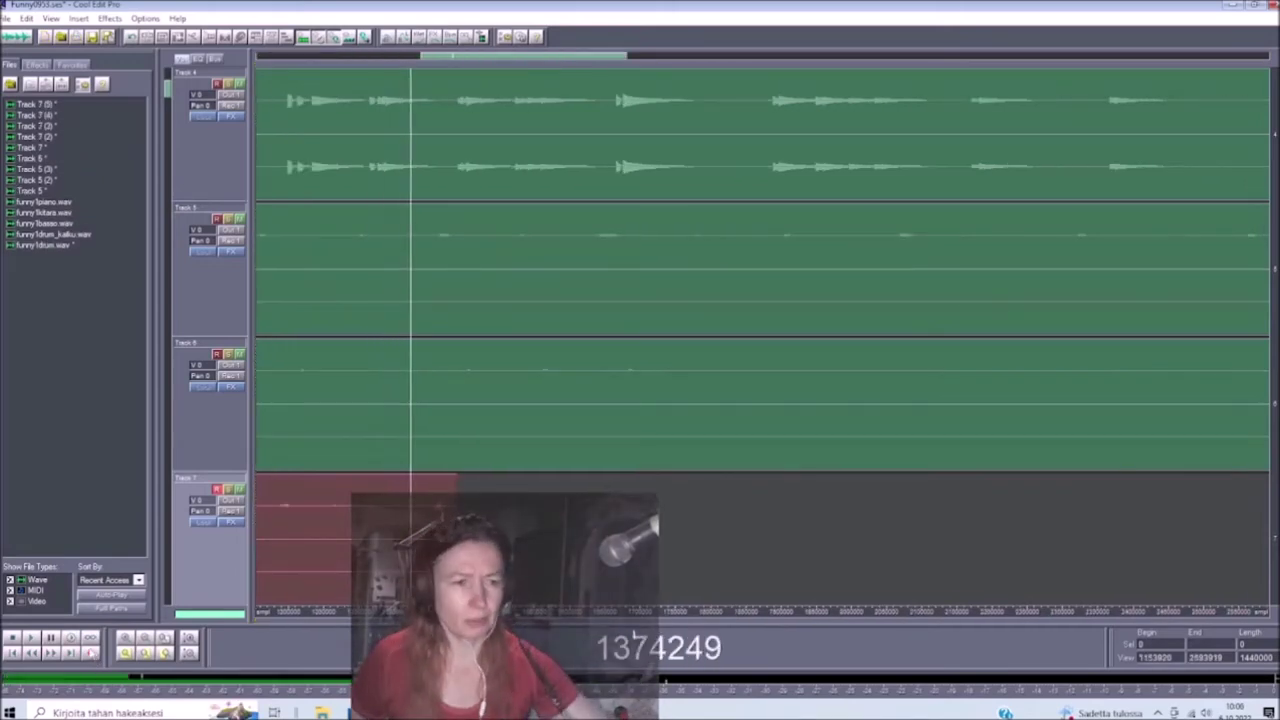
Stop the recording and remove its block from Track 7.
key("space")
right_click(323, 487)
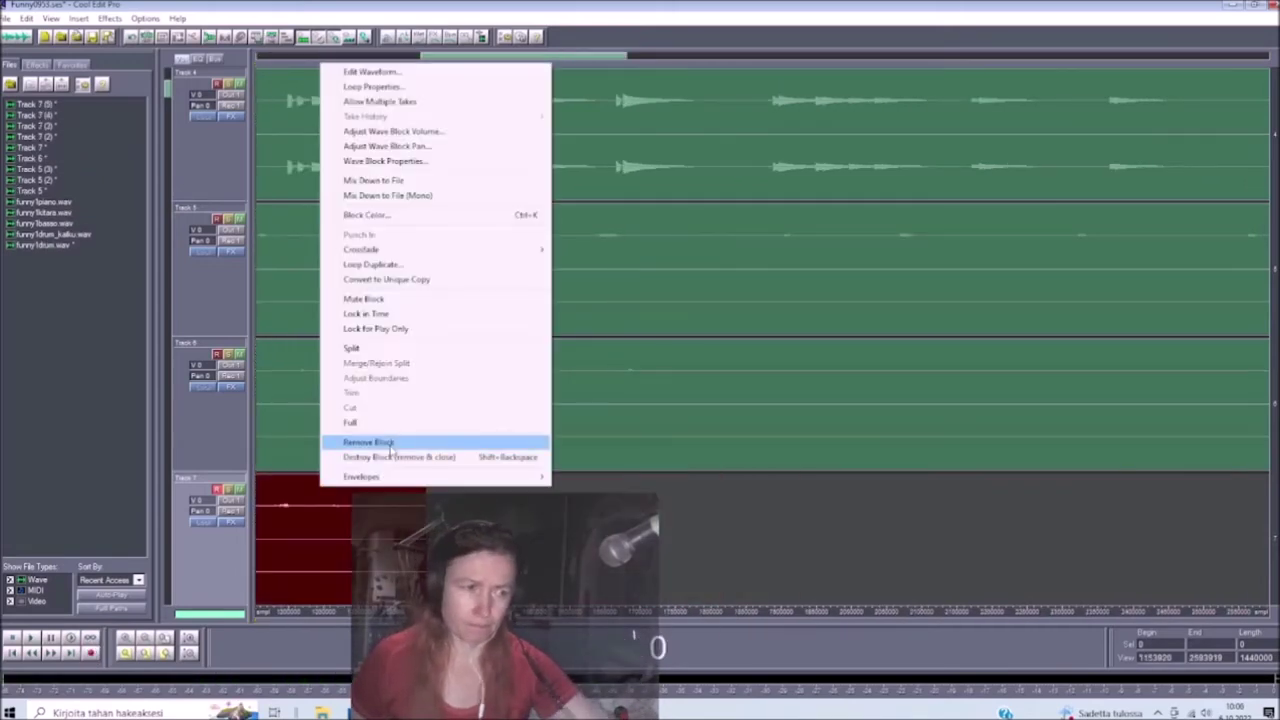
left_click(390, 447)
Record a fresh take on Track 7 from the beginning of the session.
left_click(13, 653)
left_click(90, 653)
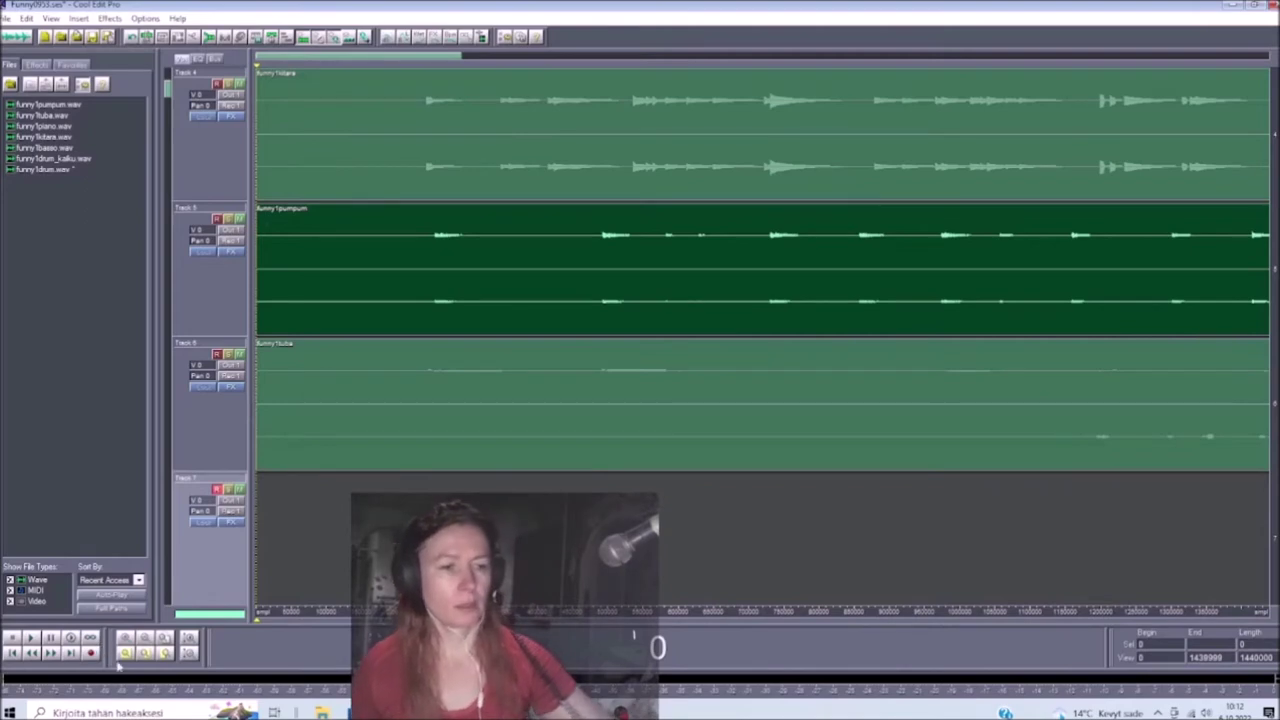
left_click(90, 652)
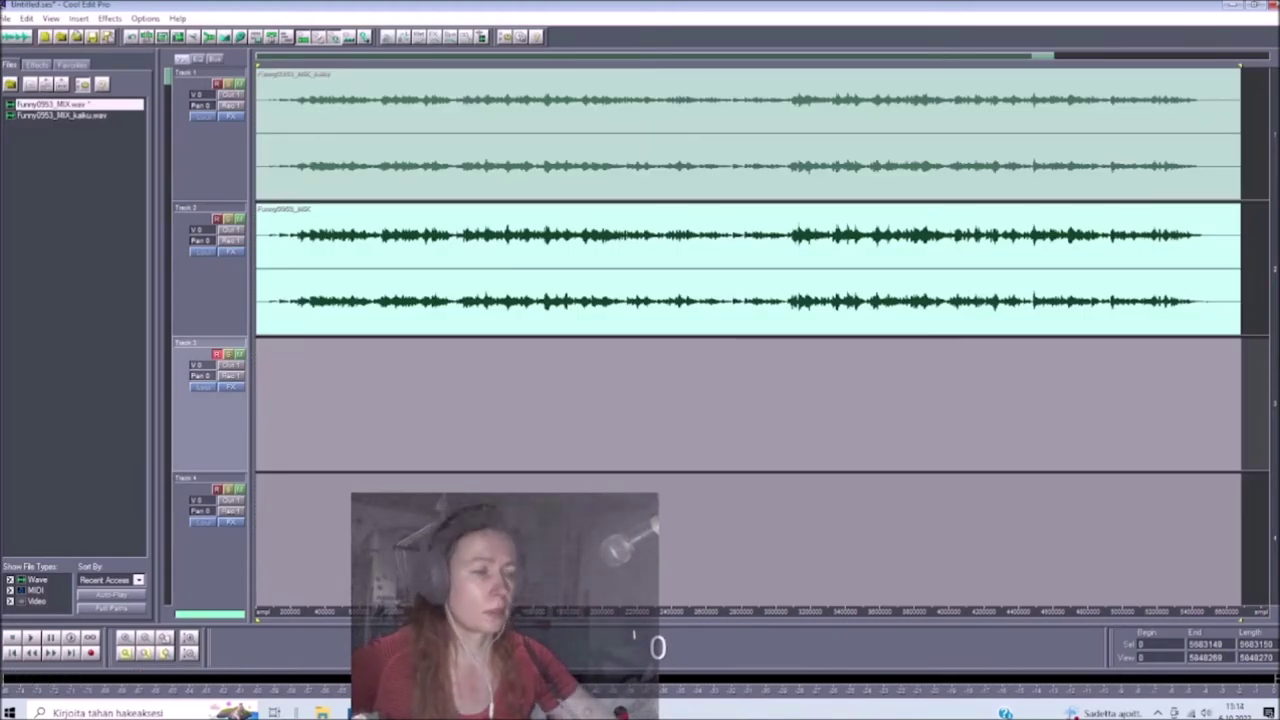
Record a take on Track 3, below the Funny0953_MIX tracks.
left_click(91, 654)
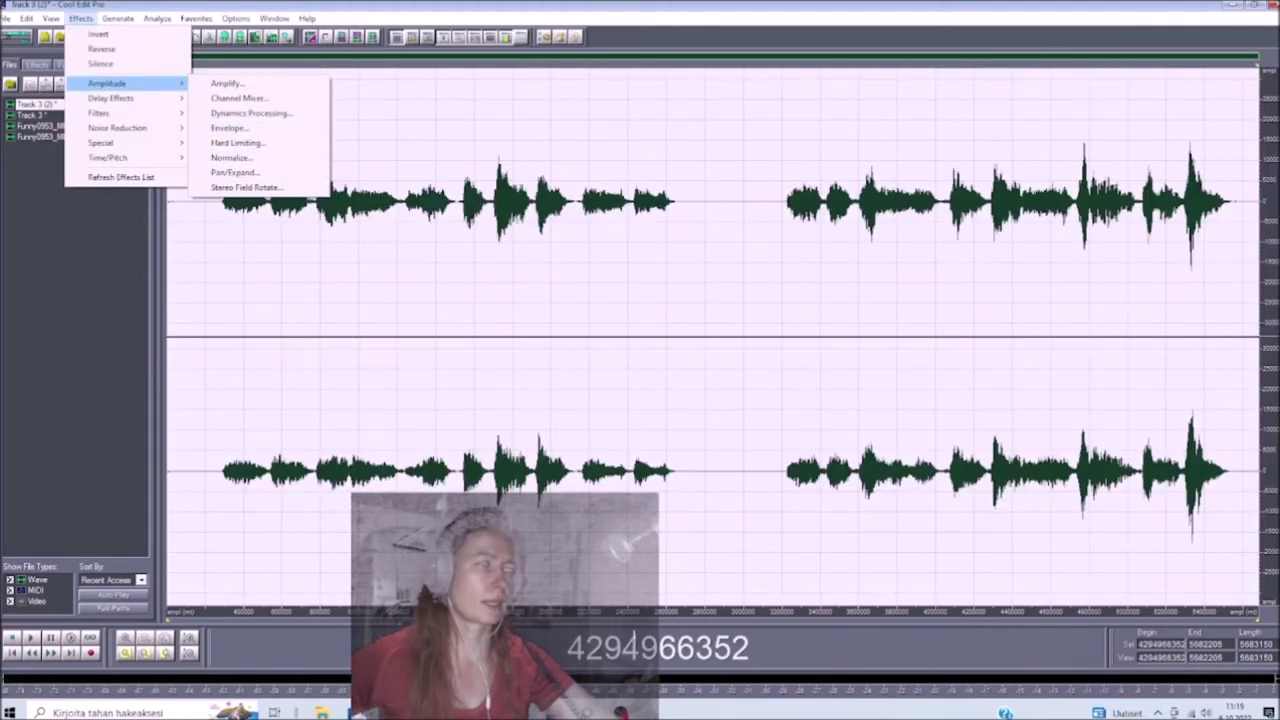
Return to the multitrack session, record a take on Track 4 and disarm the track.
left_click(15, 40)
left_click(15, 38)
left_click(210, 490)
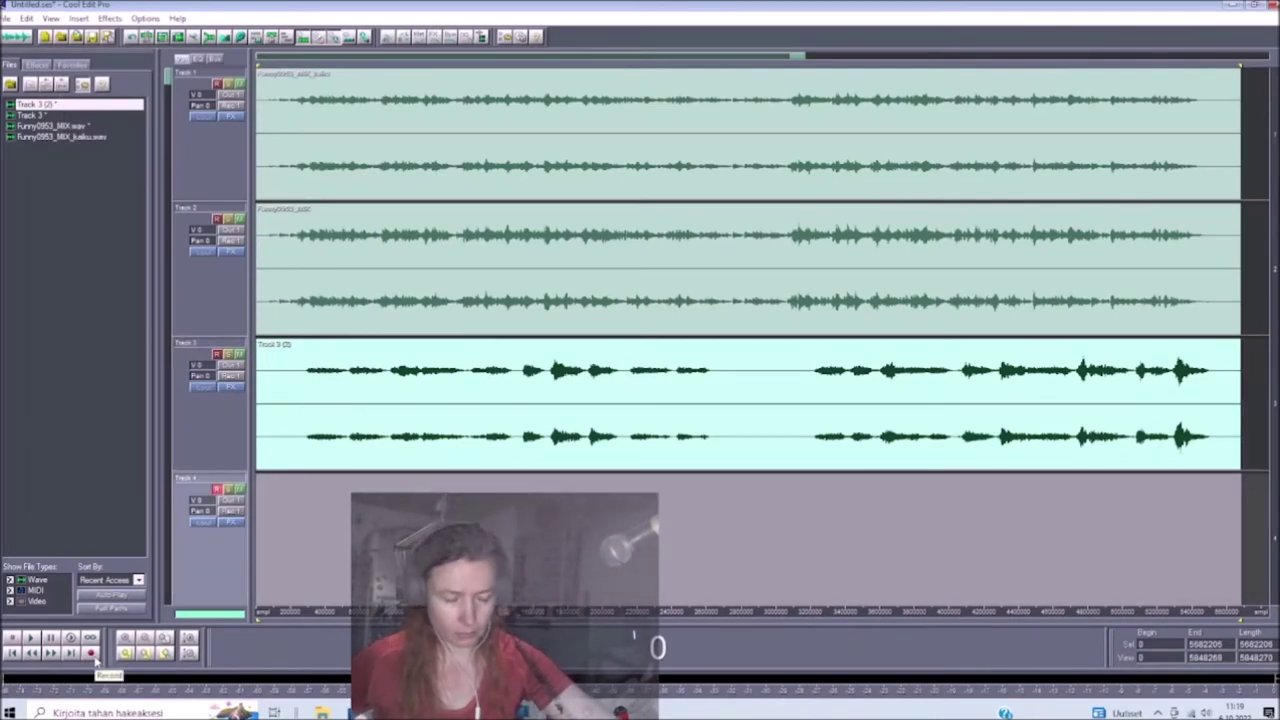
left_click(91, 653)
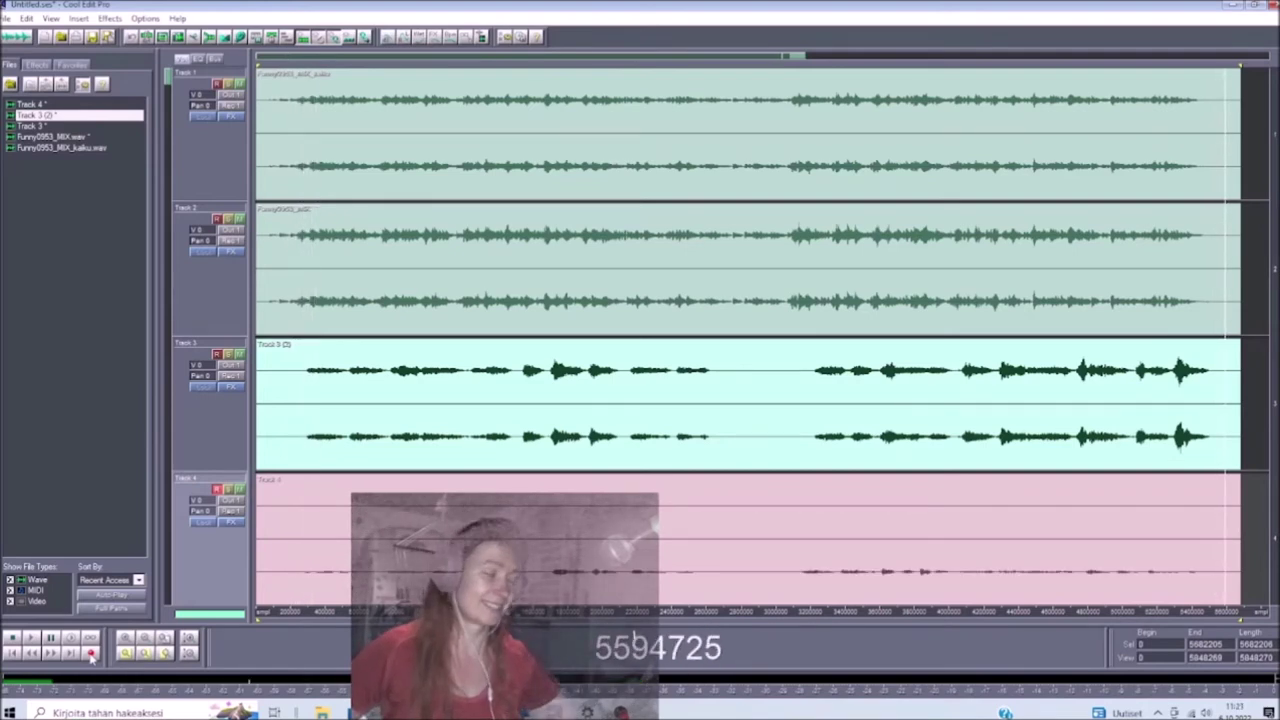
key("space")
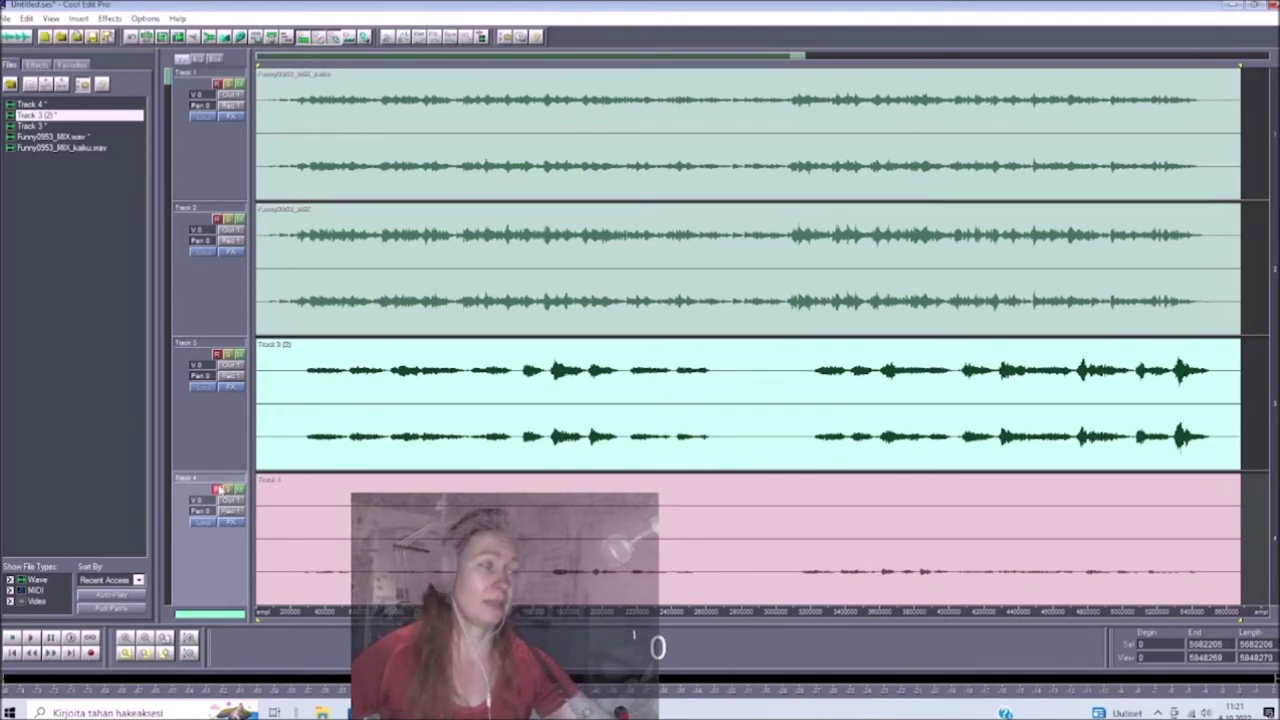
left_click(216, 489)
Open the Track 4 recording's waveform and copy its right channel into the empty left channel.
double_click(390, 540)
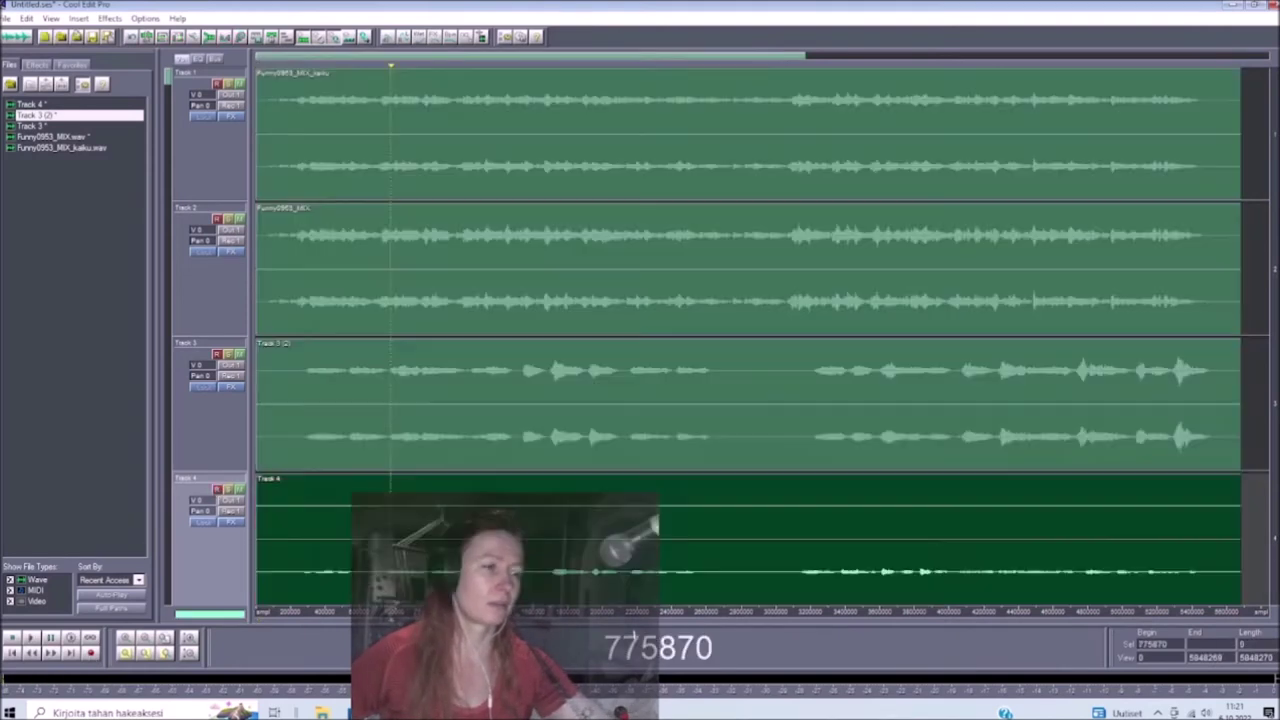
double_click(355, 400)
right_click(351, 386)
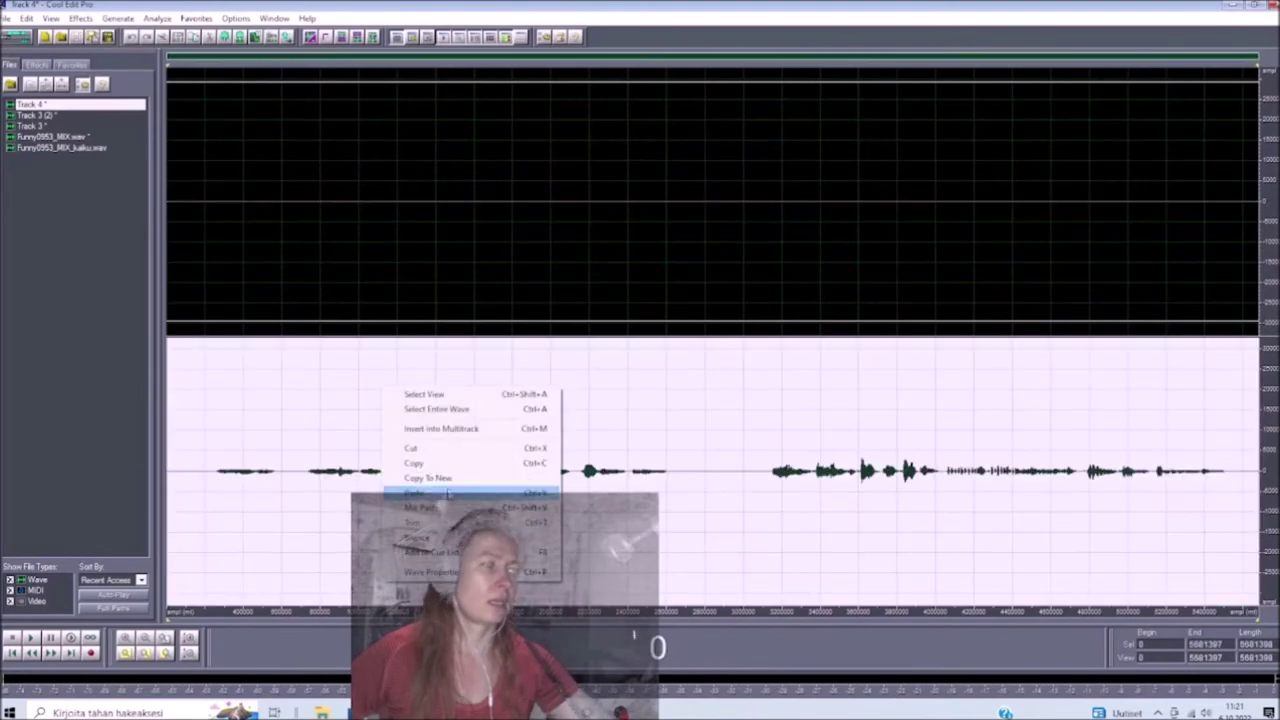
left_click(375, 463)
double_click(280, 91)
right_click(281, 92)
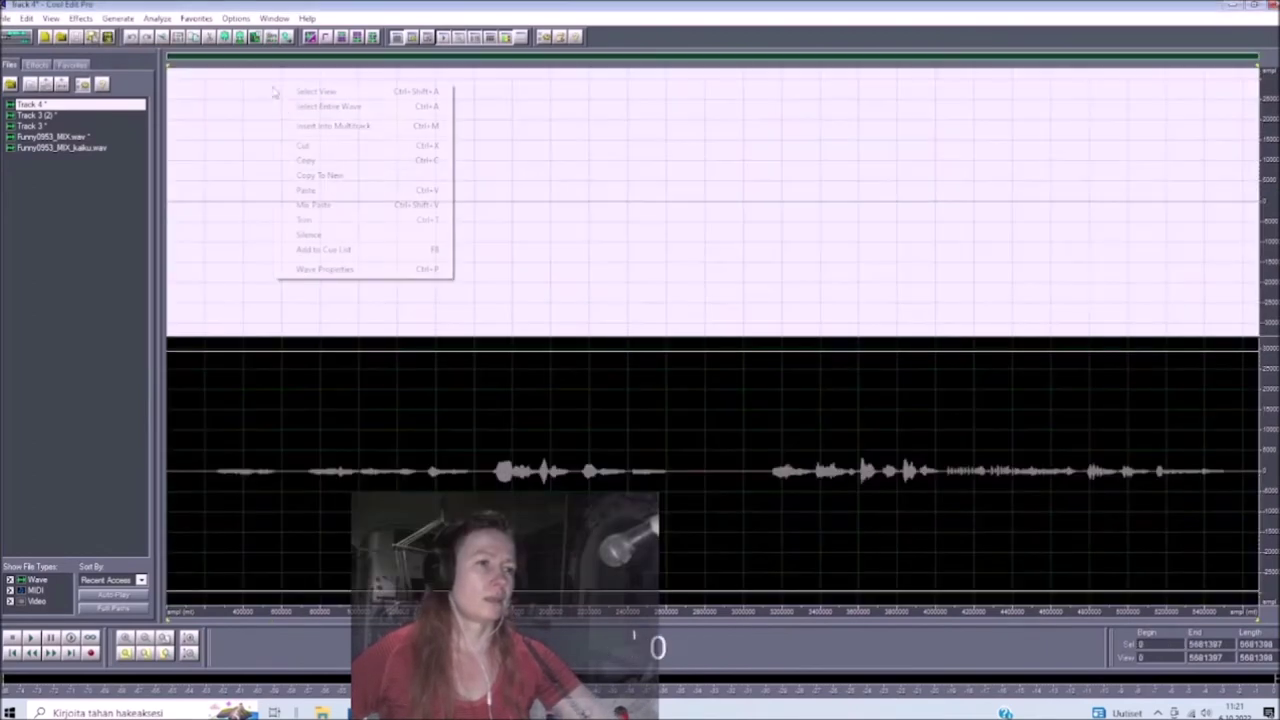
left_click(323, 188)
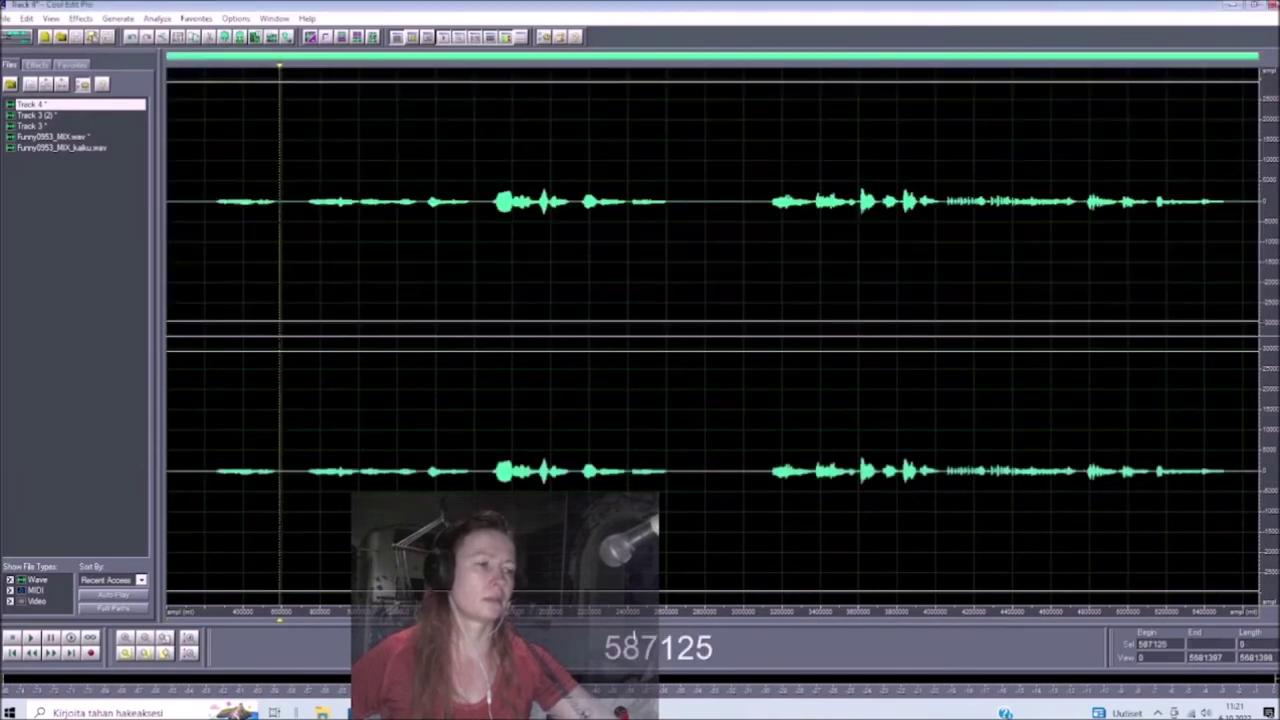
Apply the Full Reverb effect with the Church preset to the entire Track 4 waveform.
double_click(278, 228)
left_click(90, 20)
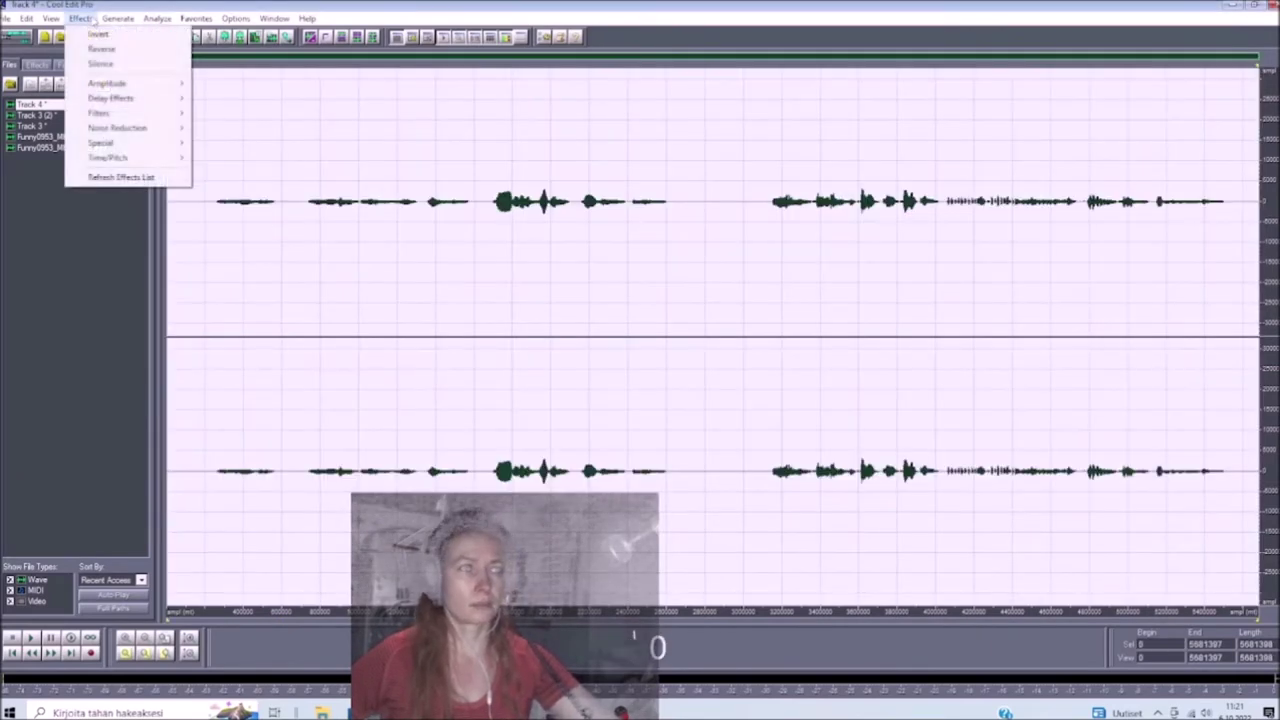
mouse_move(148, 84)
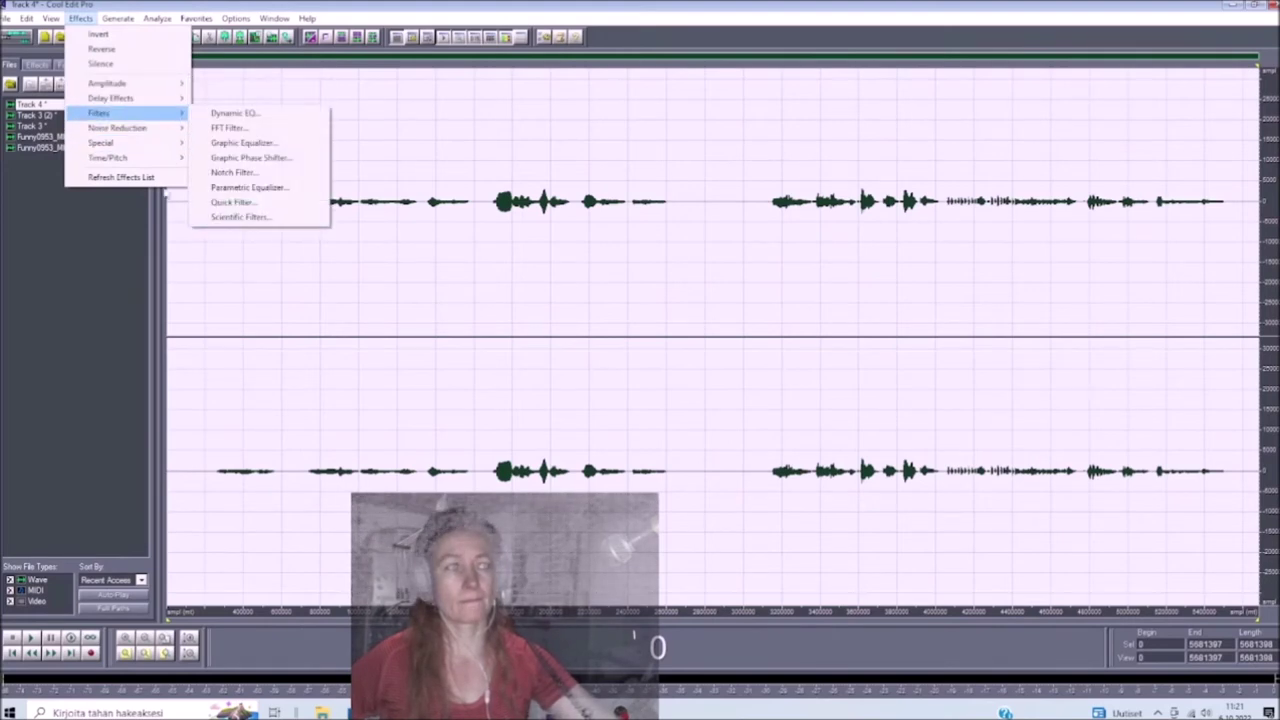
mouse_move(160, 113)
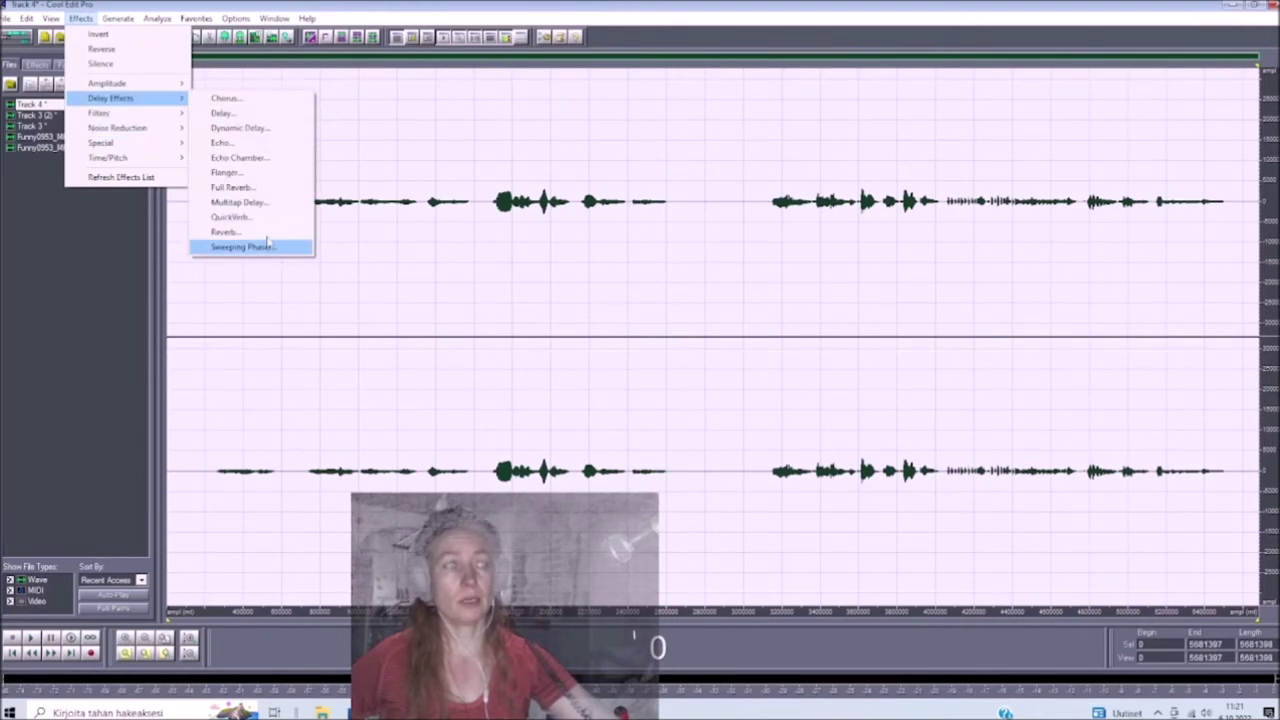
left_click(265, 187)
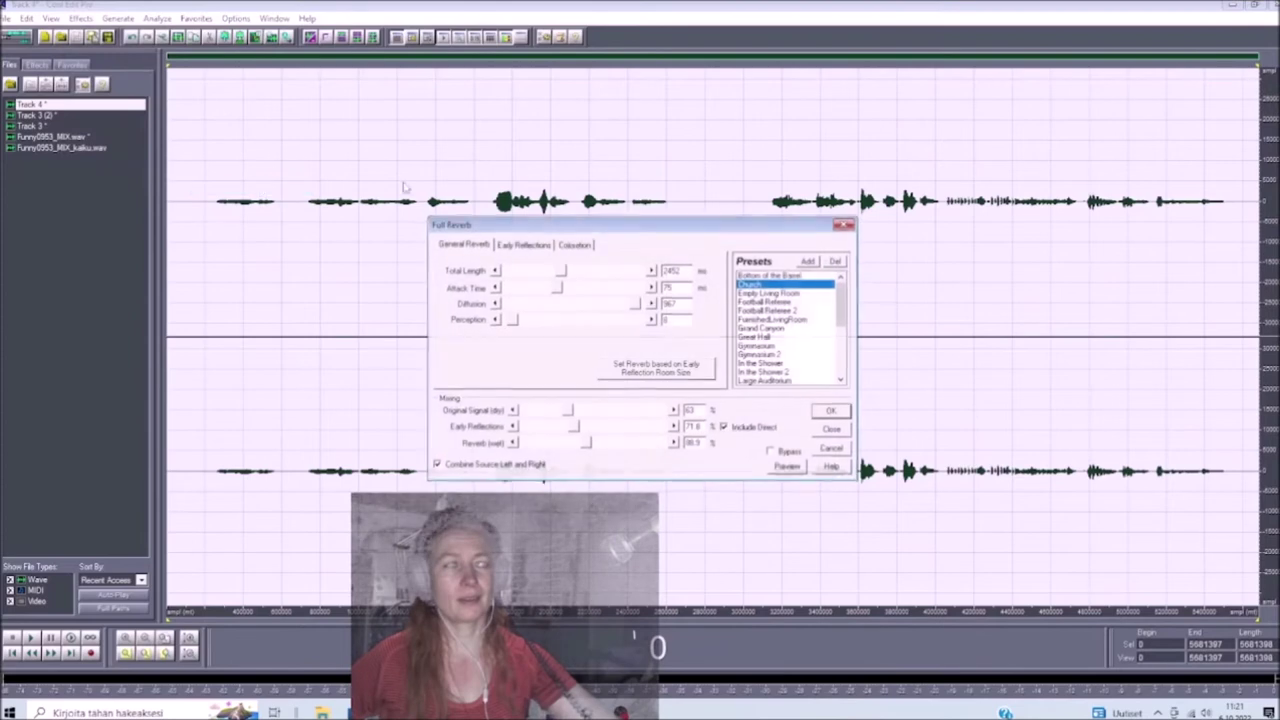
left_click(832, 412)
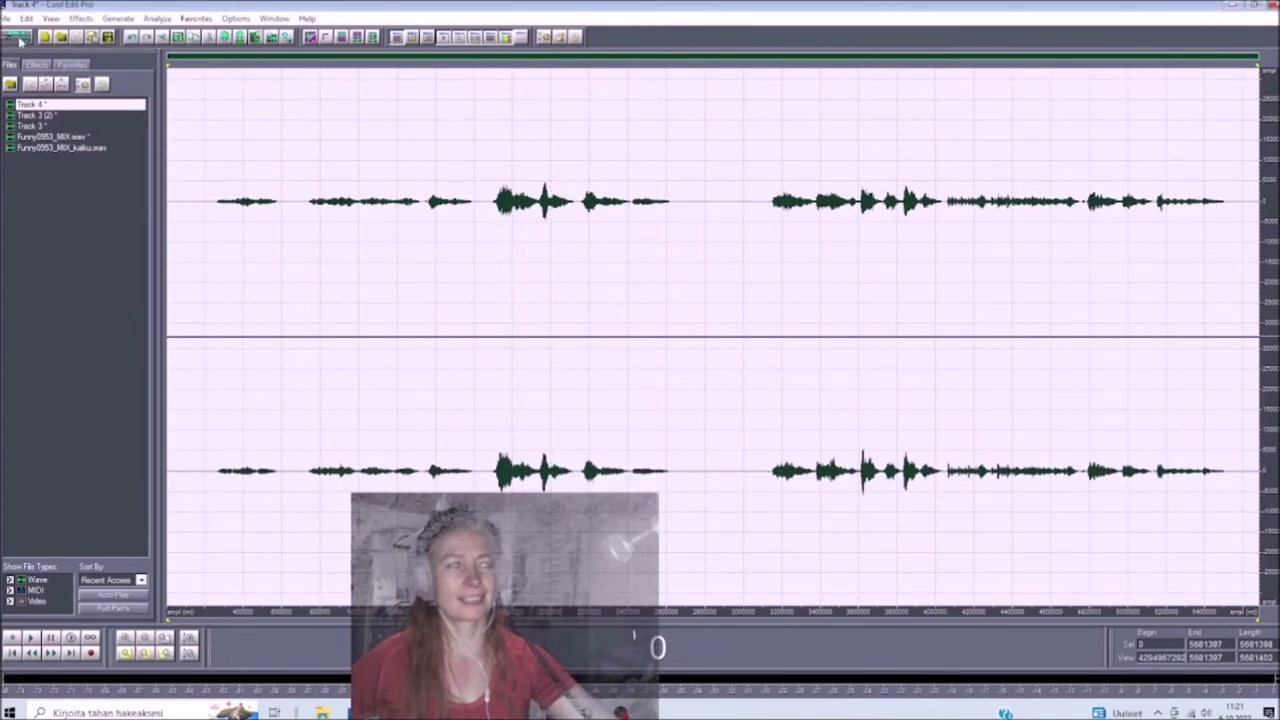
Return to the multitrack session and arm Track 5 for recording.
left_click(12, 38)
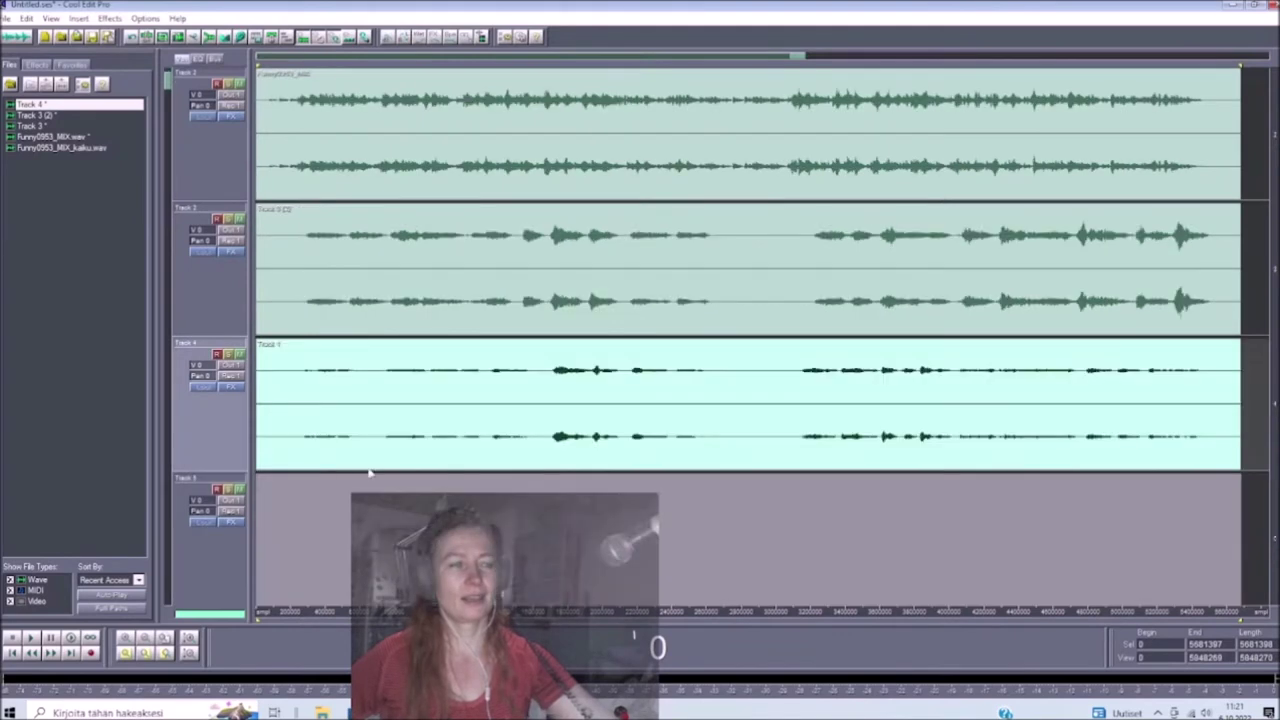
left_click(372, 430)
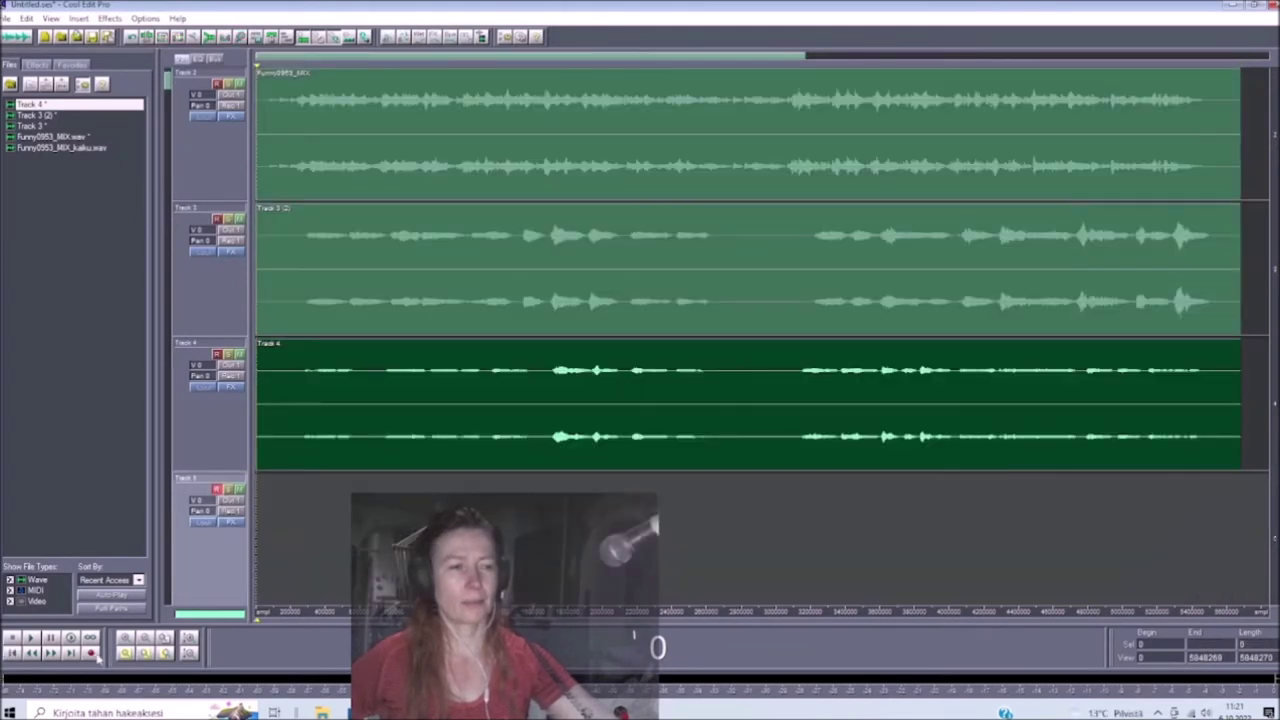
Record a take on Track 5, disarm the track and return the playhead to the start of the session.
left_click(91, 653)
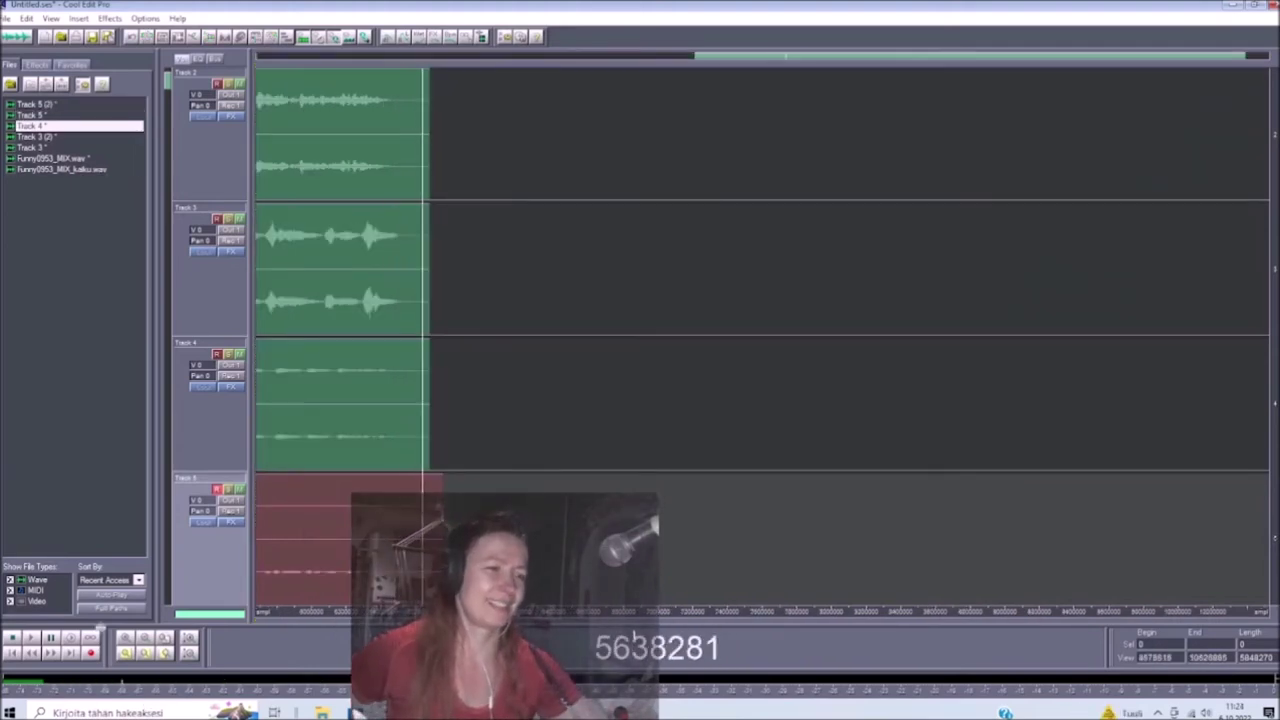
key("space")
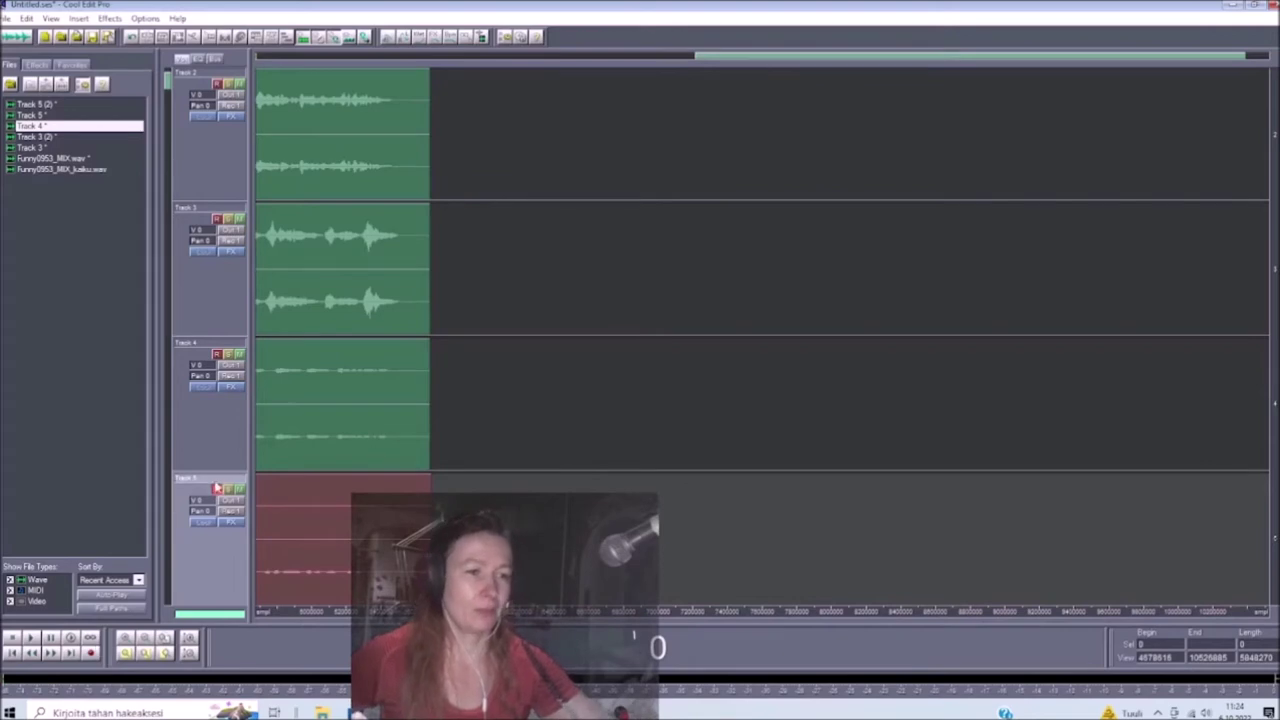
left_click(217, 490)
left_click(13, 654)
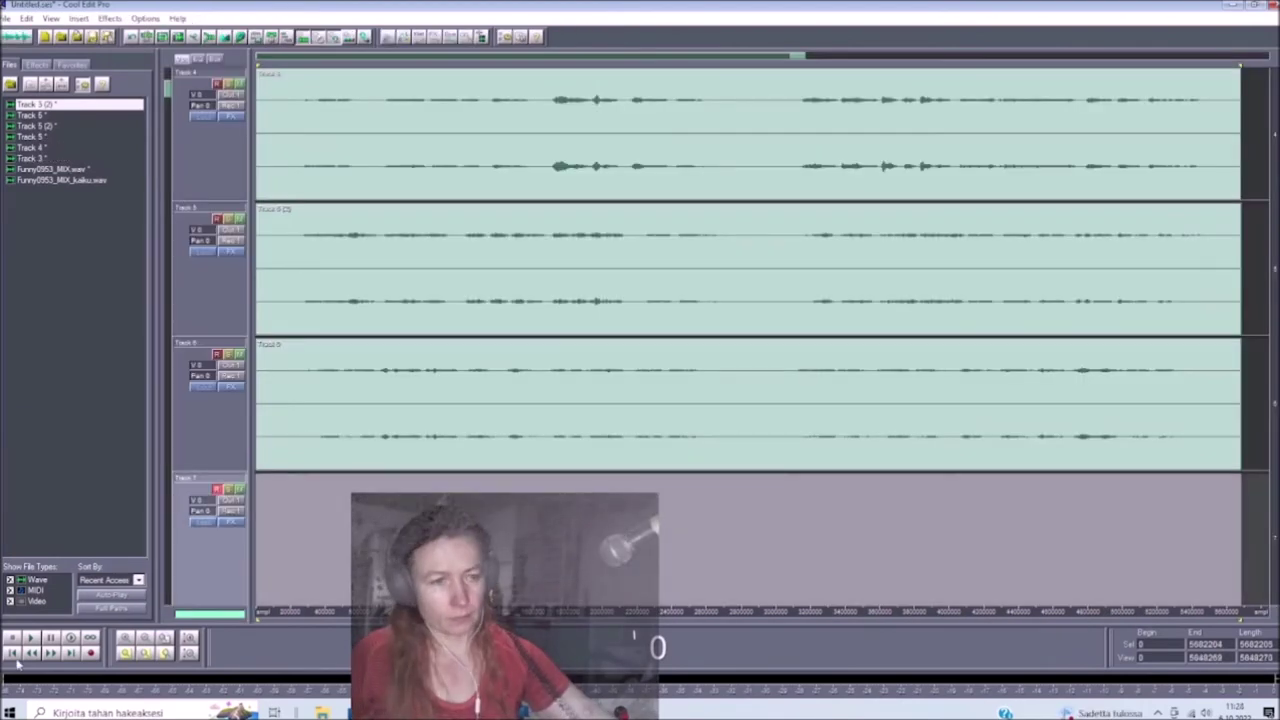
left_click(12, 655)
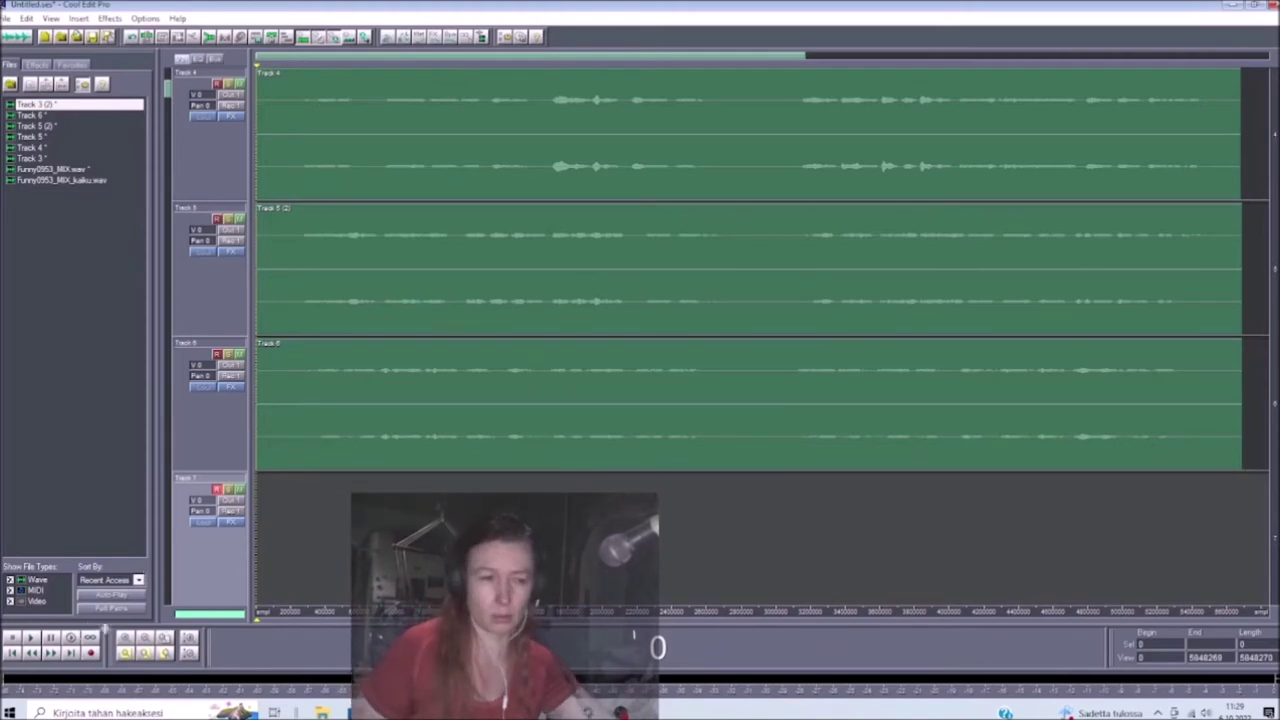
left_click(91, 652)
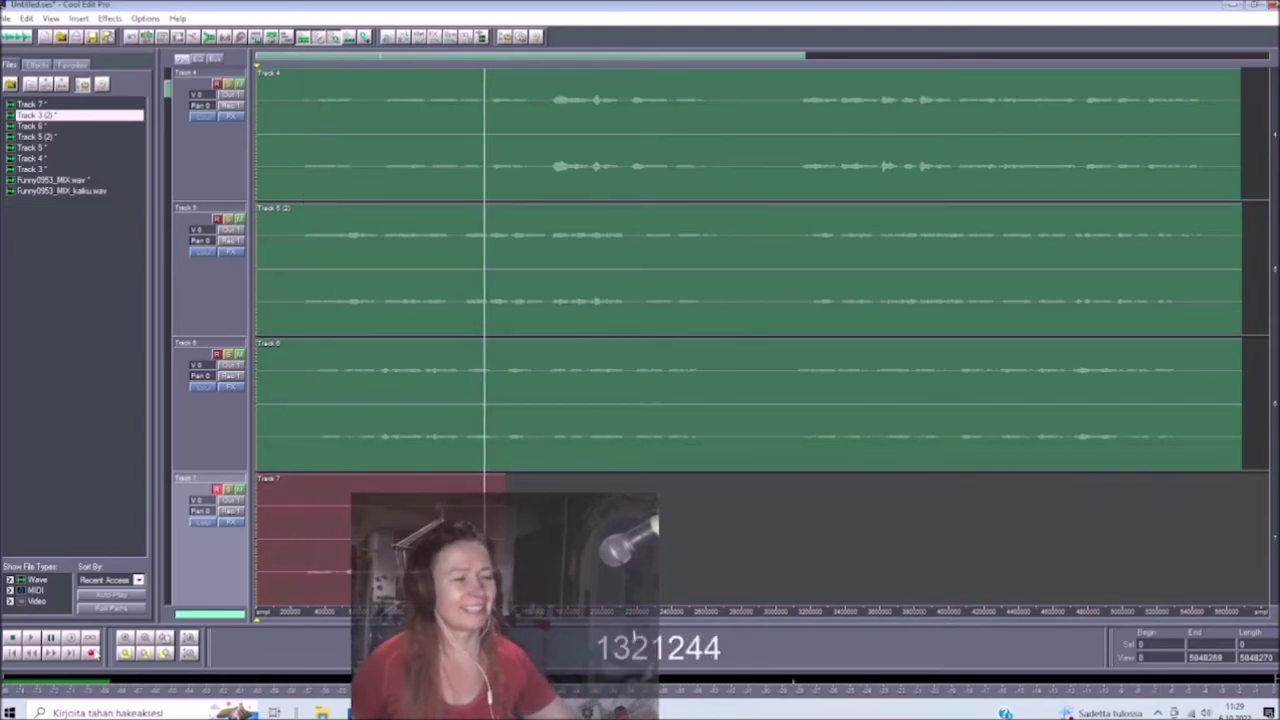
key("space")
right_click(293, 515)
left_click(340, 468)
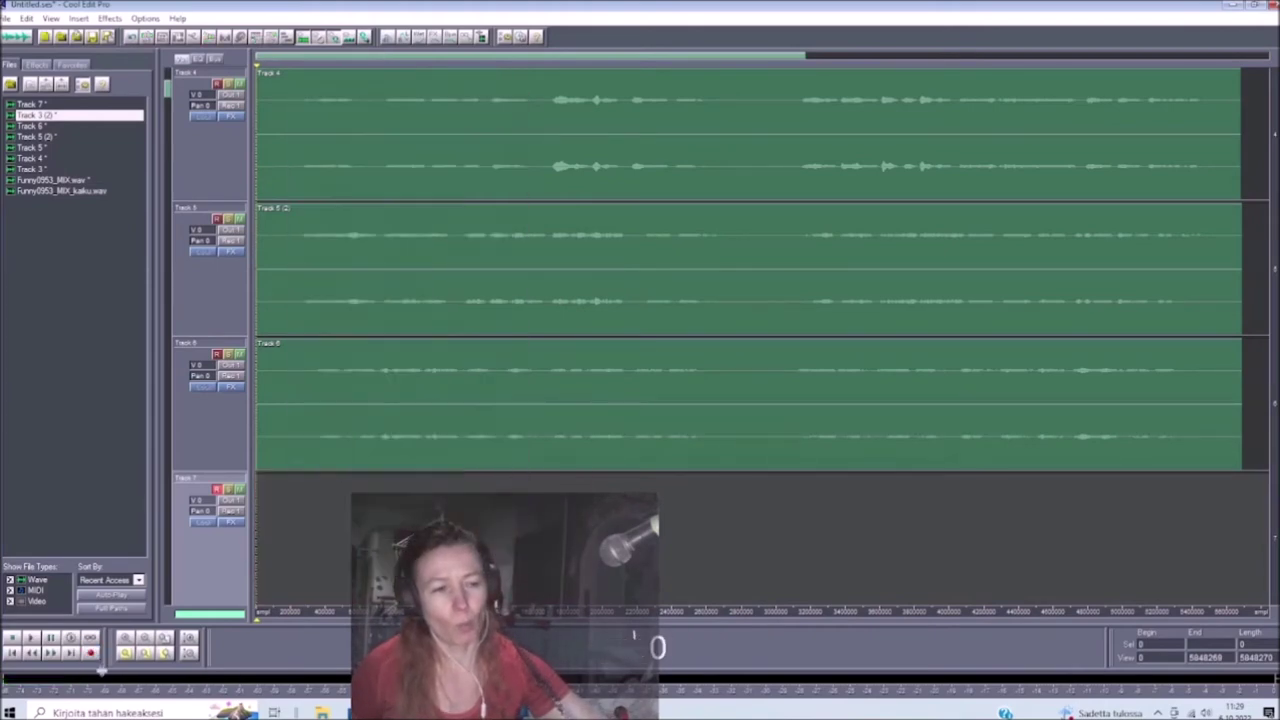
left_click(92, 653)
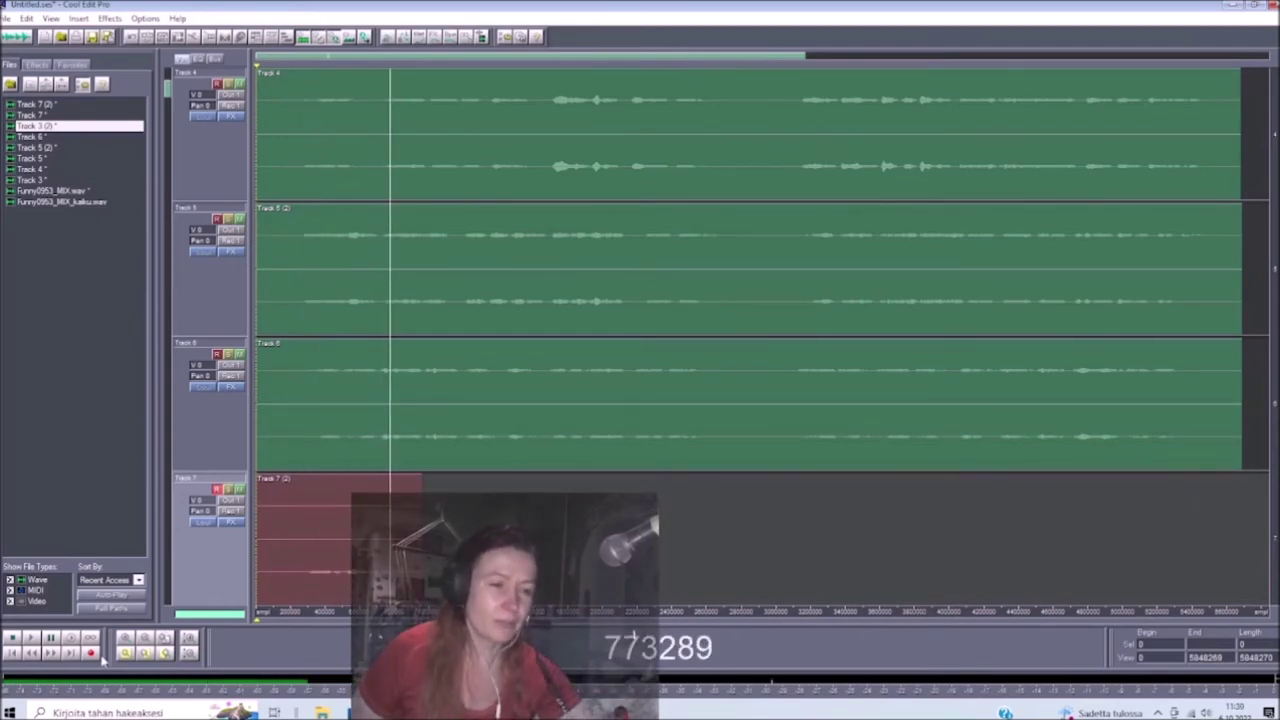
left_click(91, 652)
right_click(265, 553)
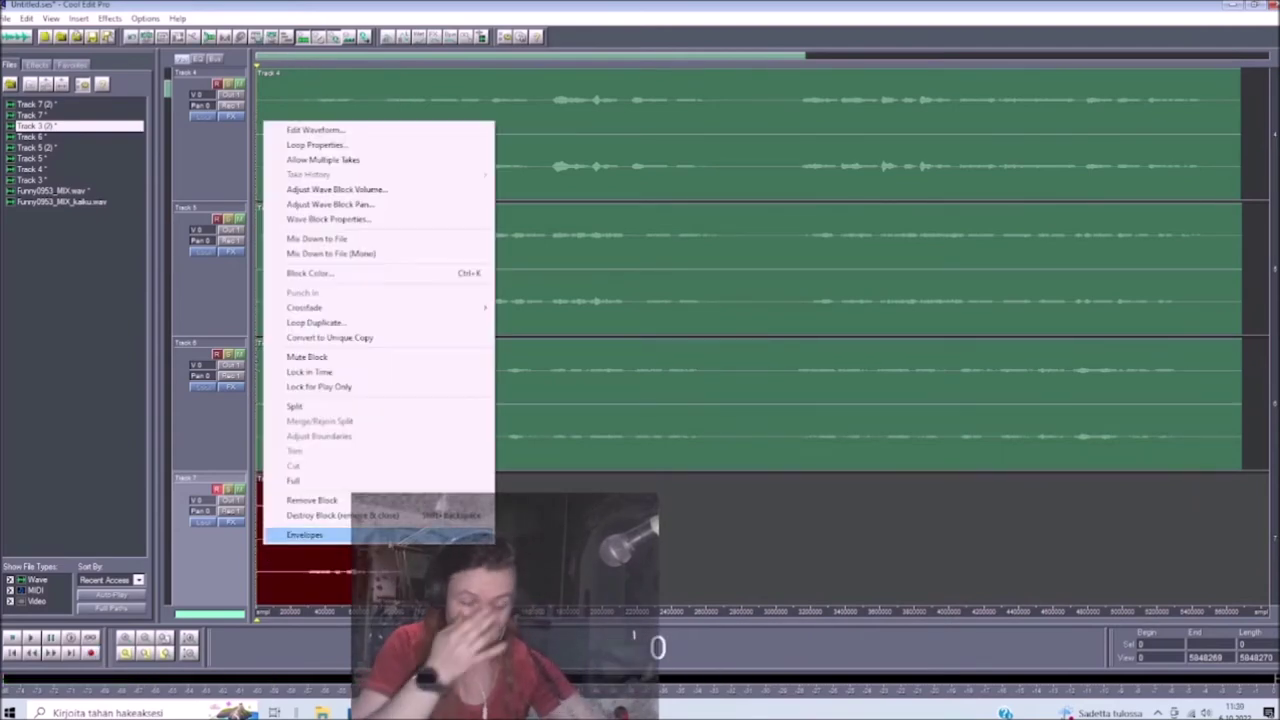
left_click(340, 500)
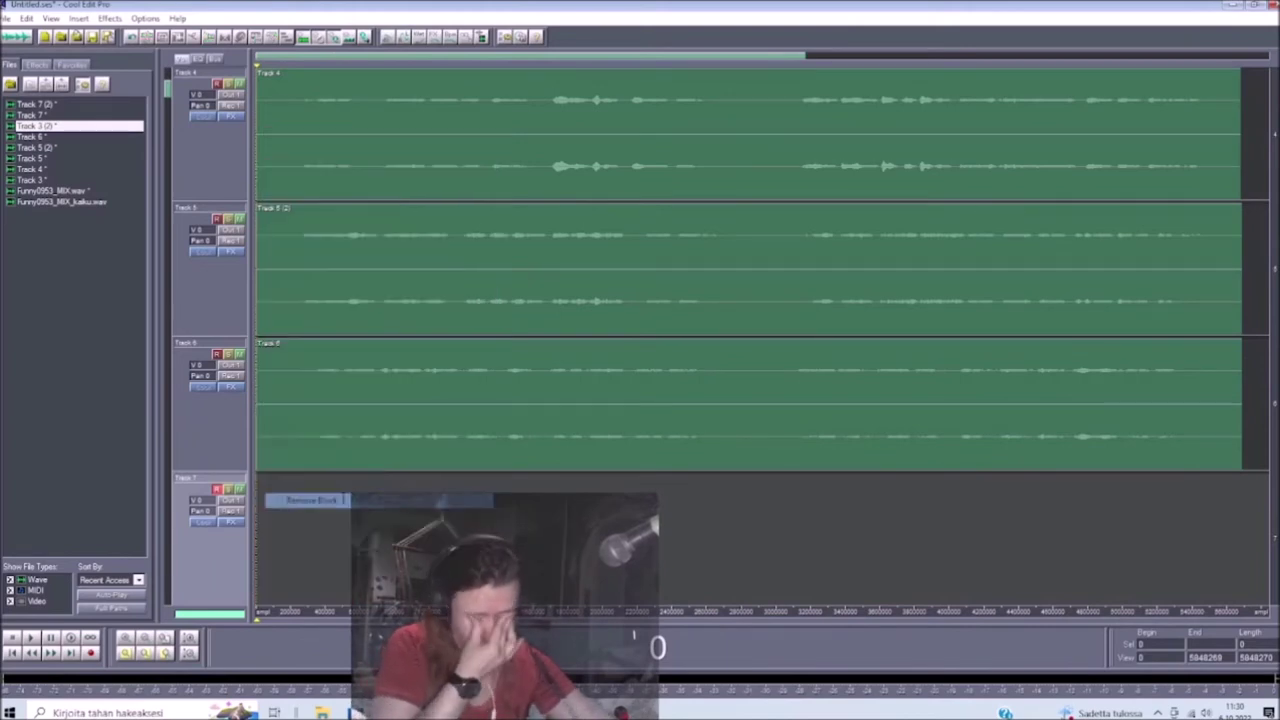
left_click(91, 652)
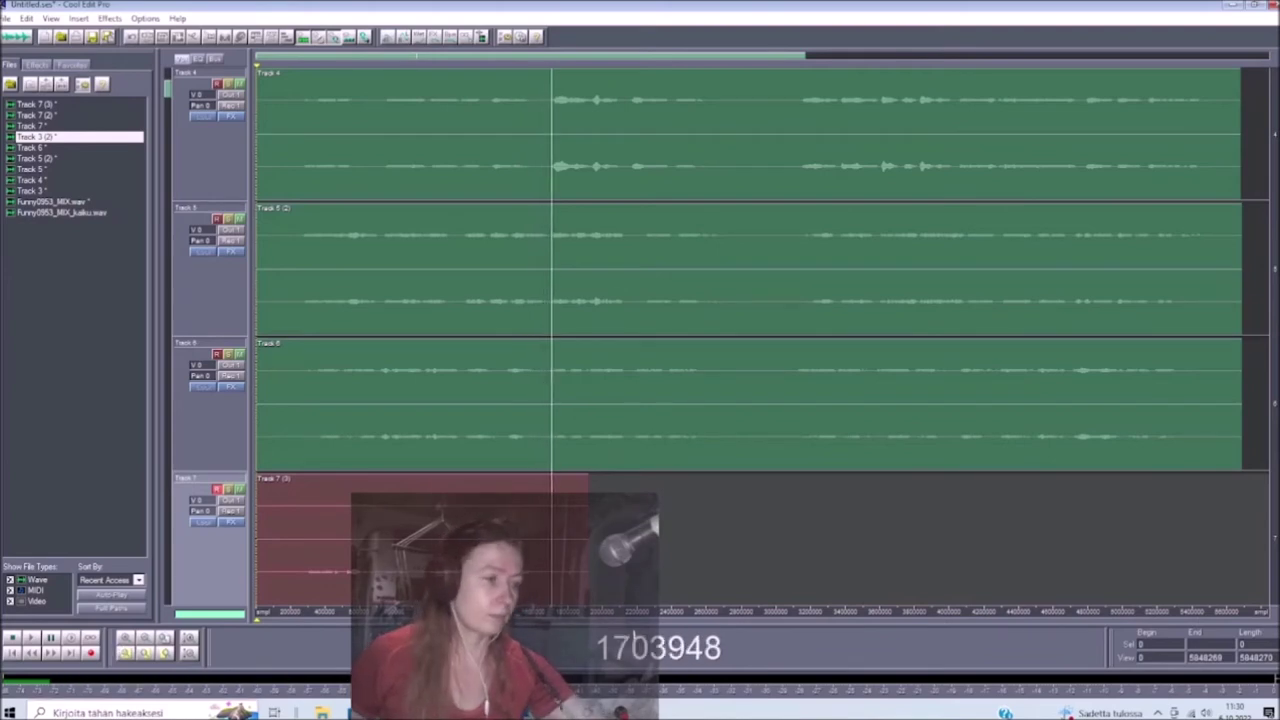
key("space")
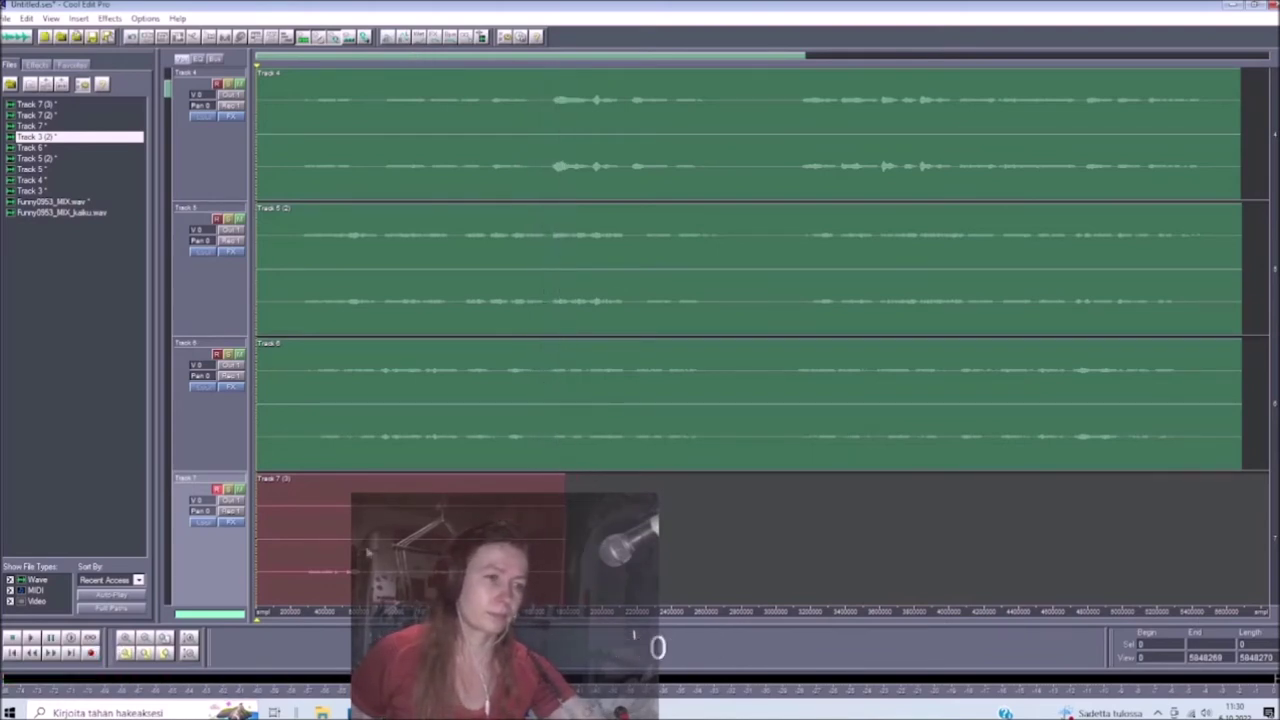
right_click(393, 526)
left_click(430, 482)
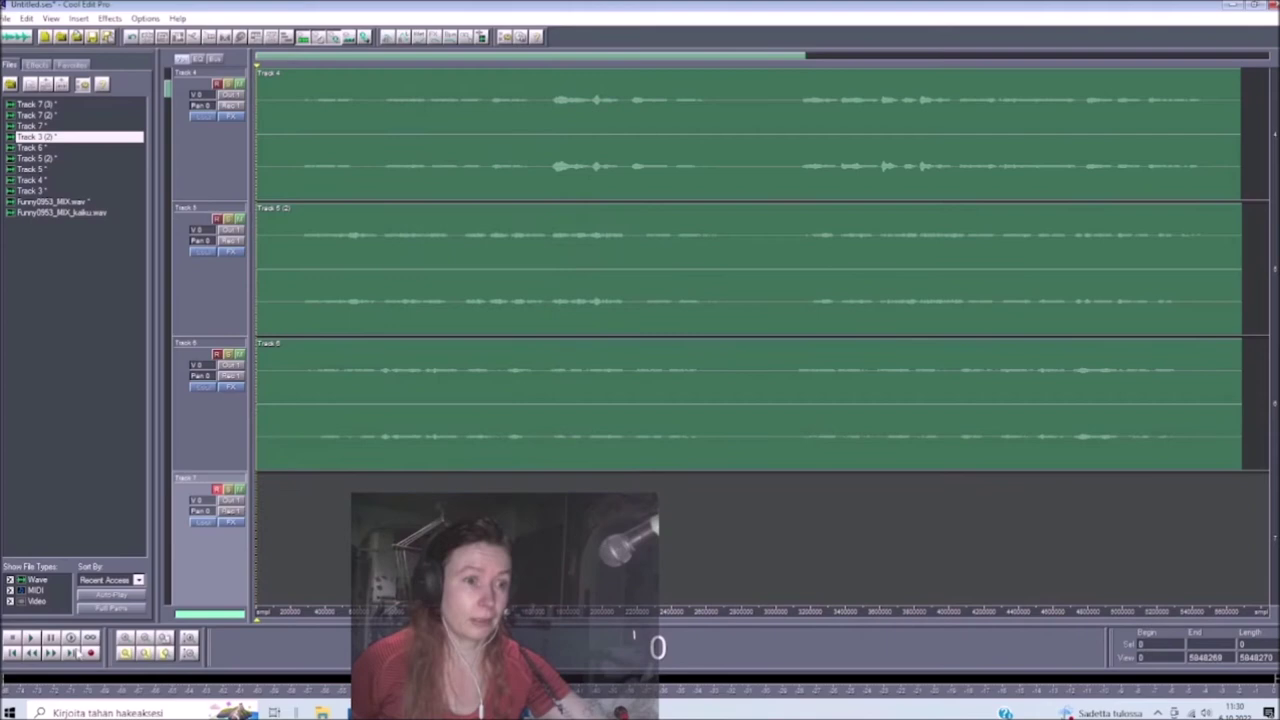
Record a full-length take on Track 7, disarm the track and return to the session start.
left_click(90, 653)
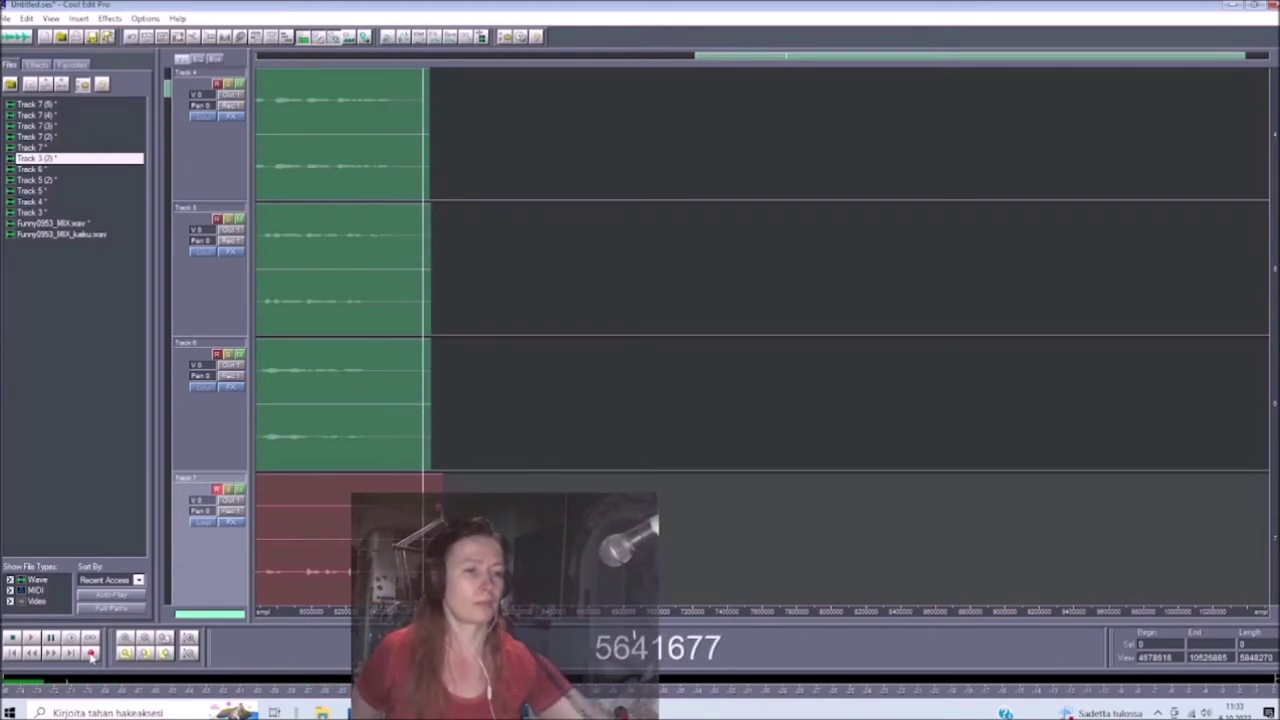
left_click(90, 654)
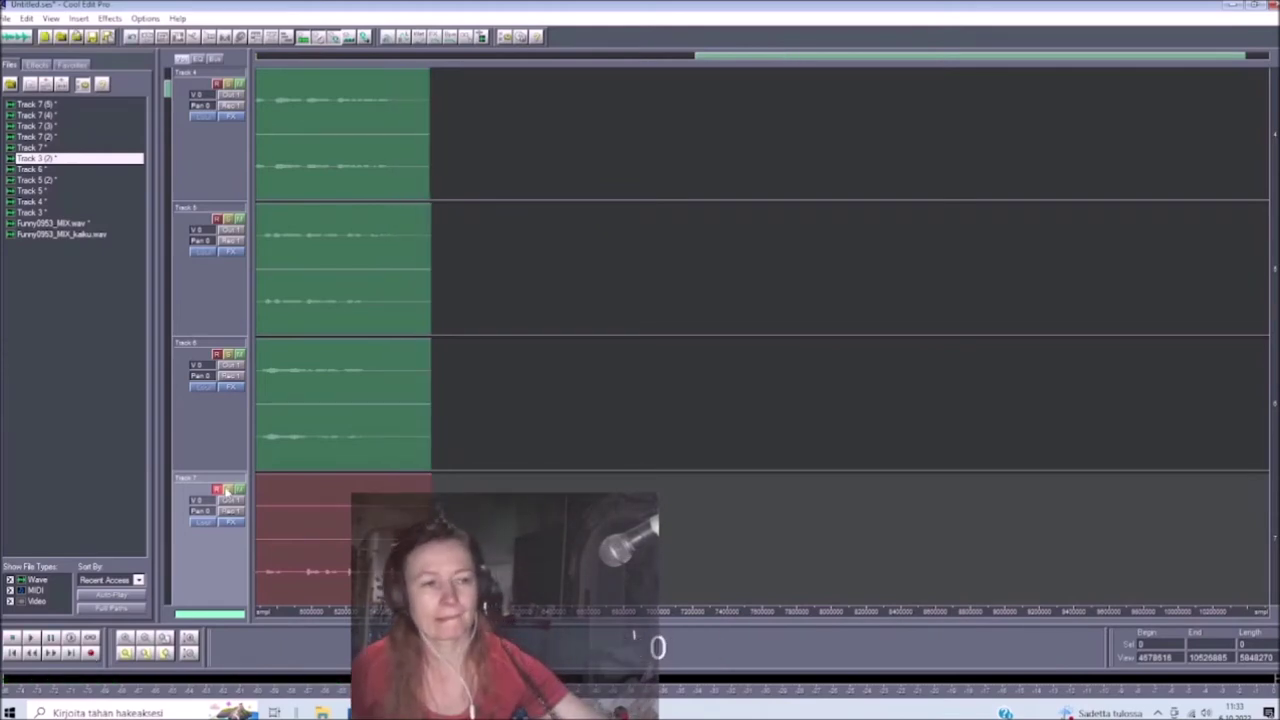
left_click(14, 654)
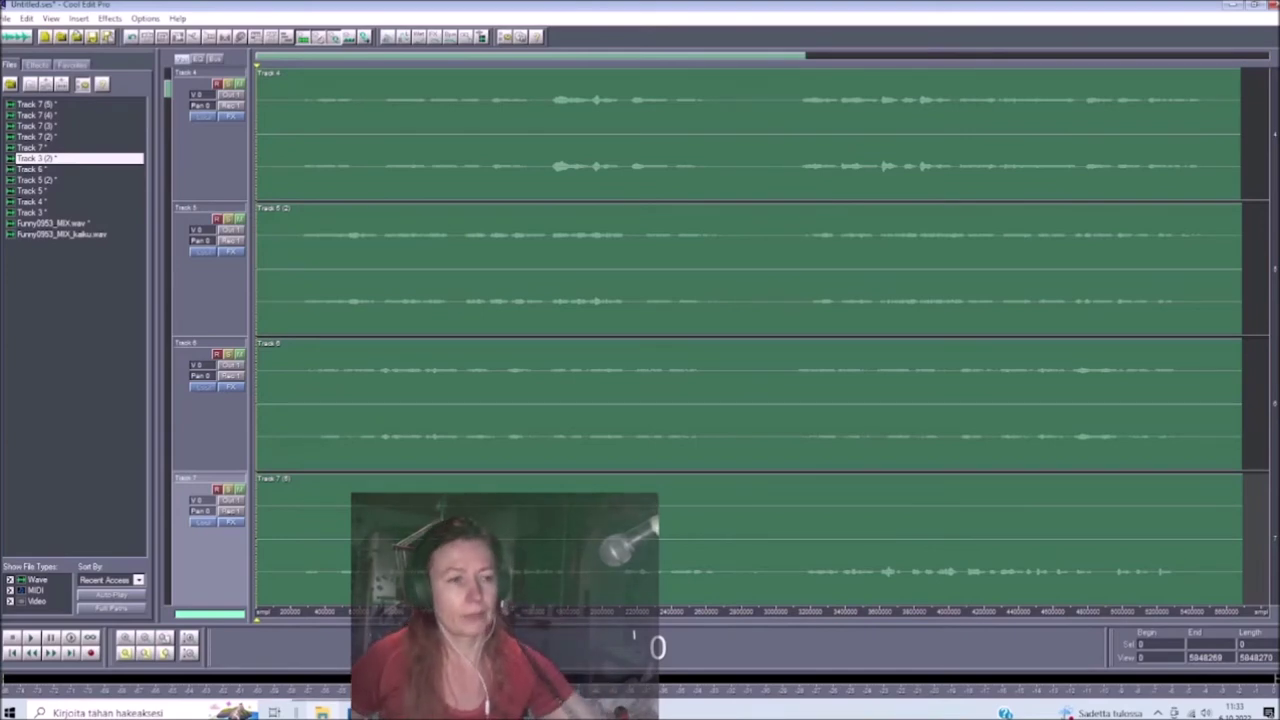
Open the Track 7 recording's waveform and copy its right channel into the empty left channel.
double_click(332, 601)
double_click(332, 590)
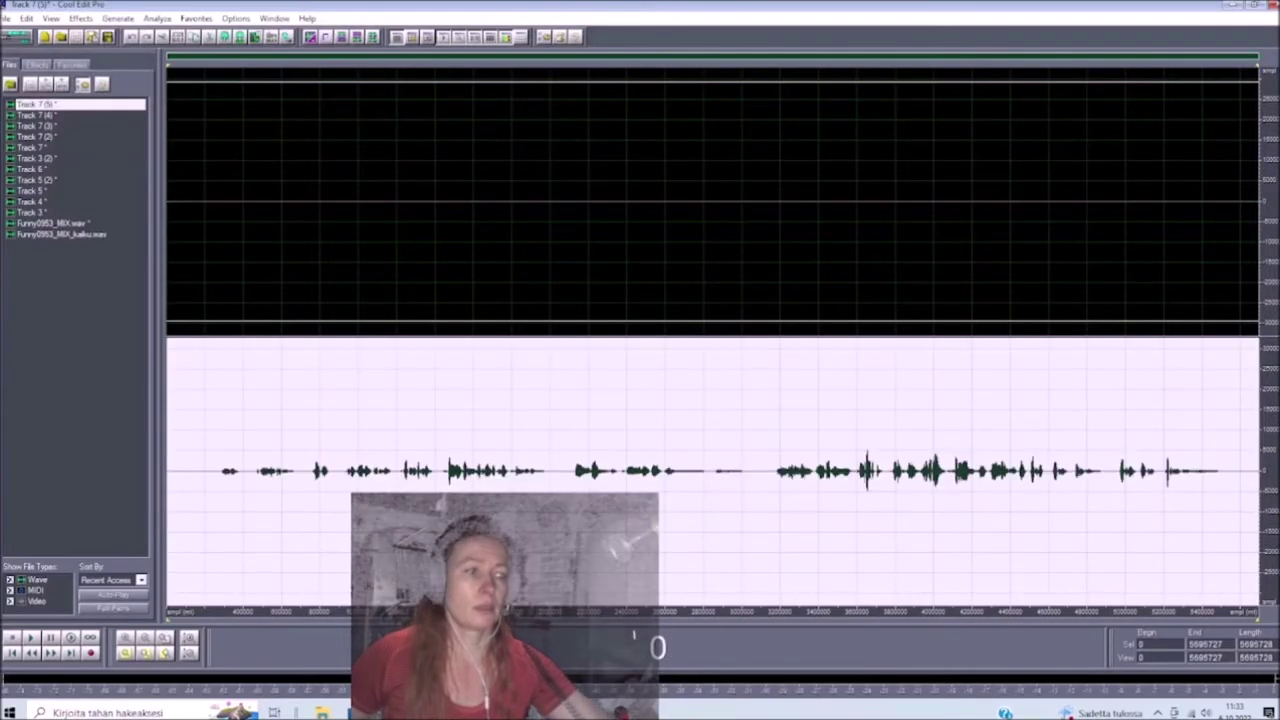
right_click(363, 379)
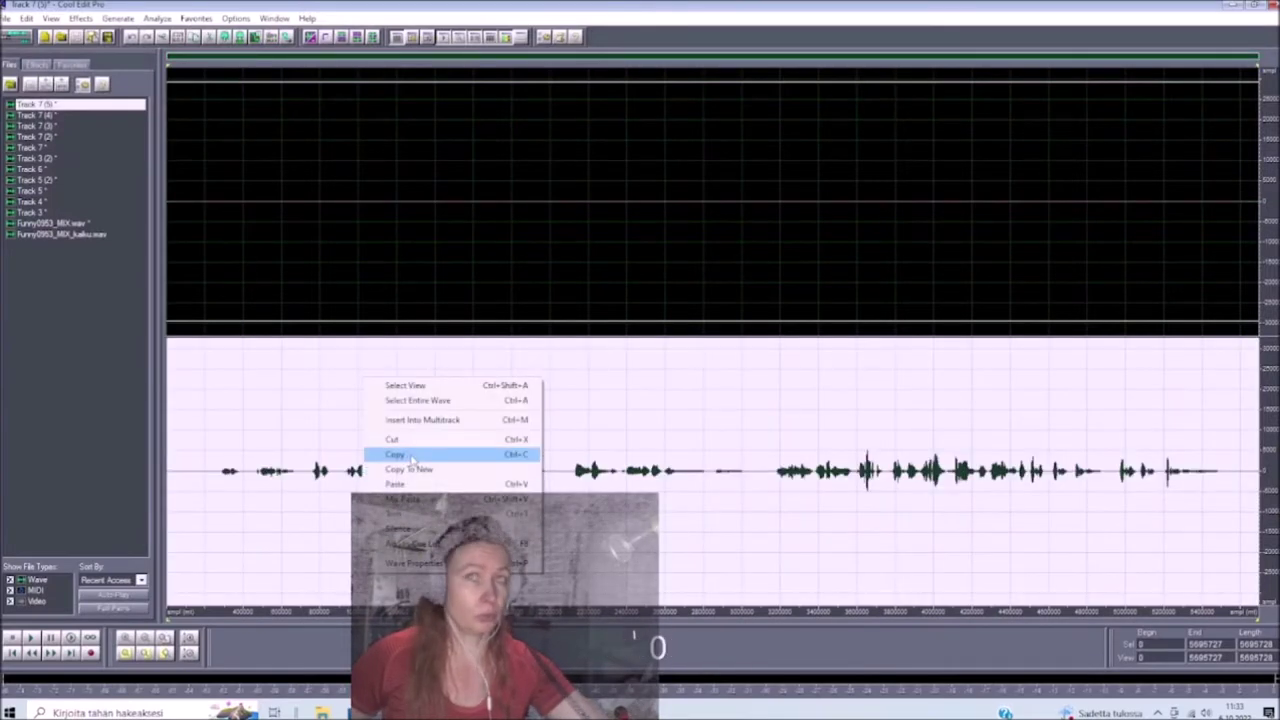
left_click(411, 459)
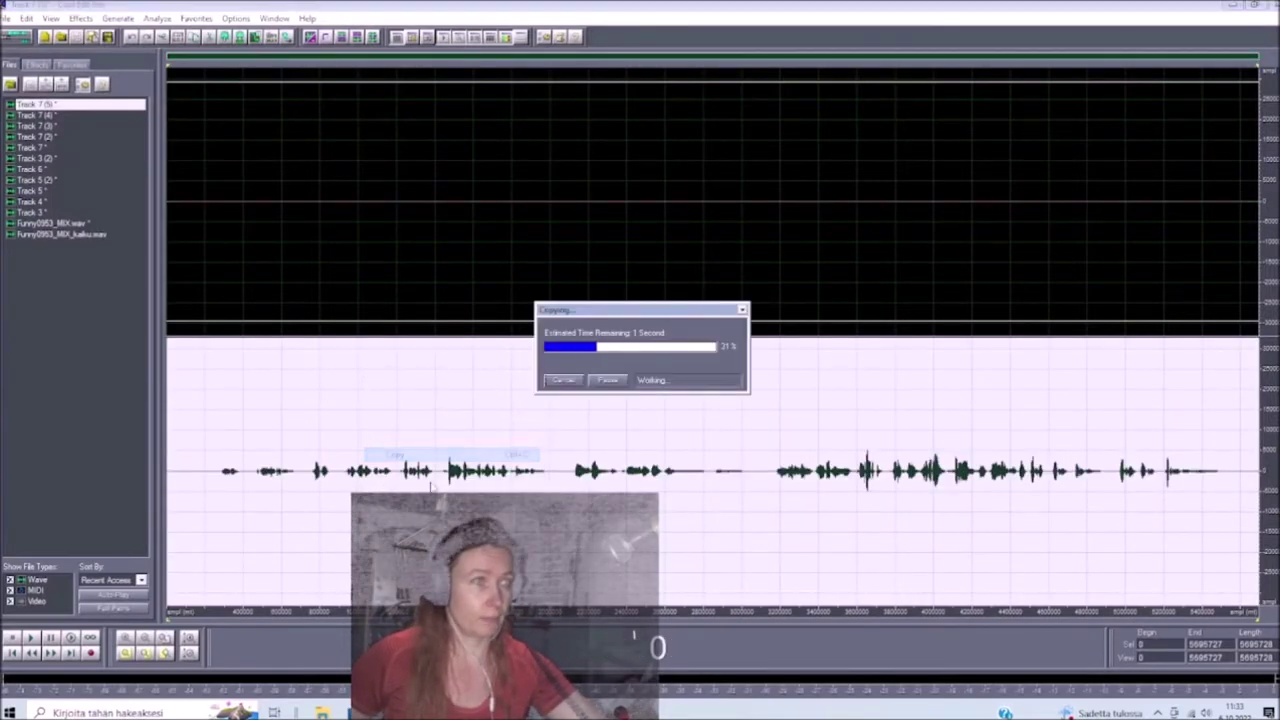
double_click(237, 92)
right_click(237, 90)
left_click(296, 194)
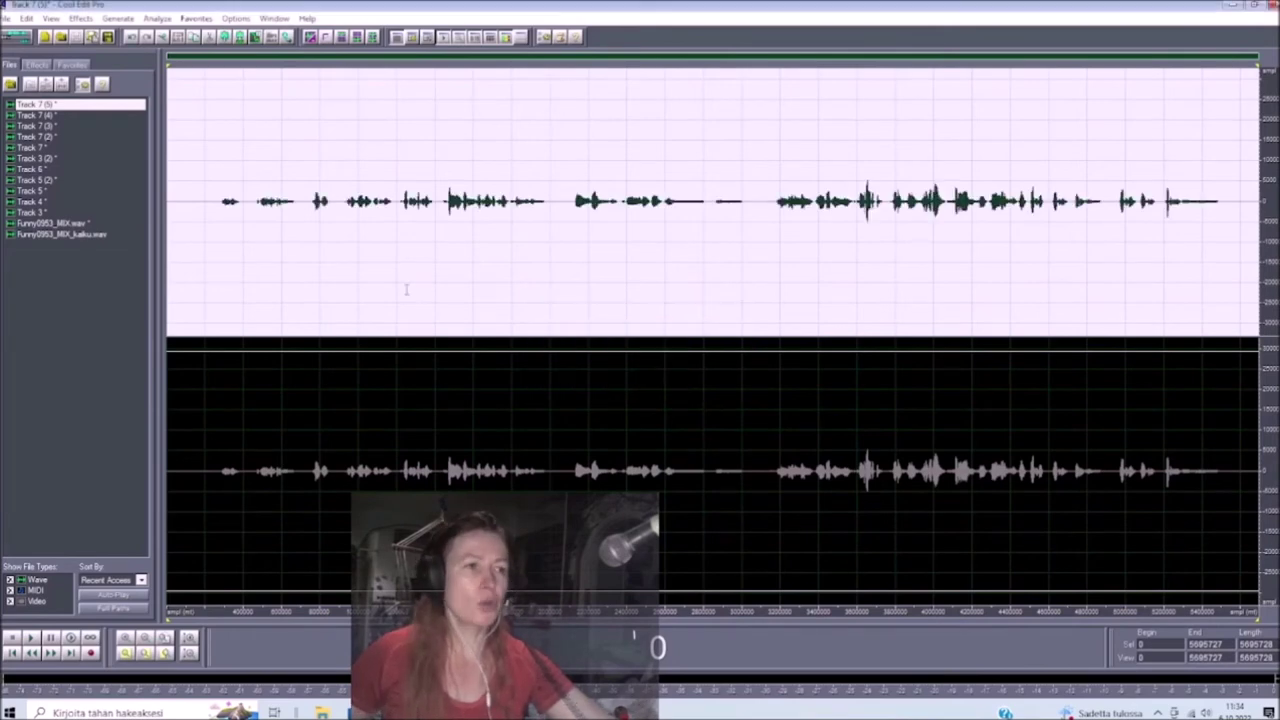
Normalize the entire Track 7 waveform in both channels, and select its loudest peak from about sample 3640894 to 3669090.
double_click(329, 320)
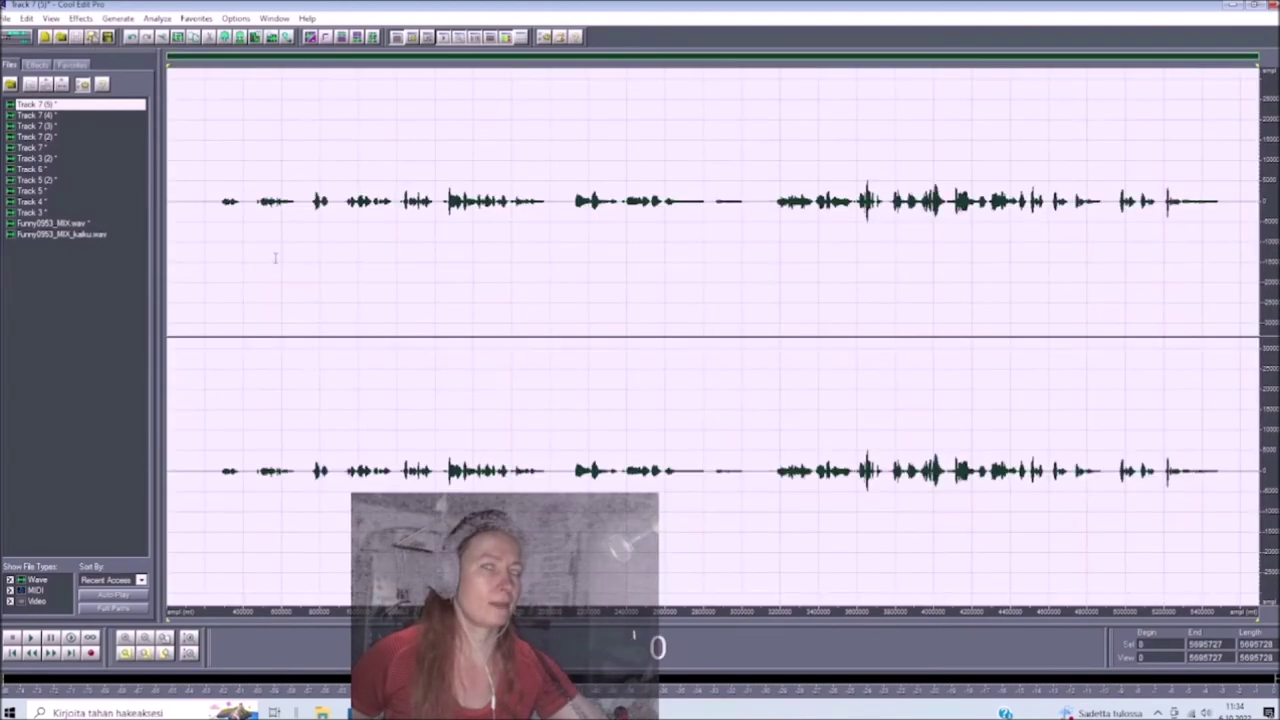
left_click(82, 19)
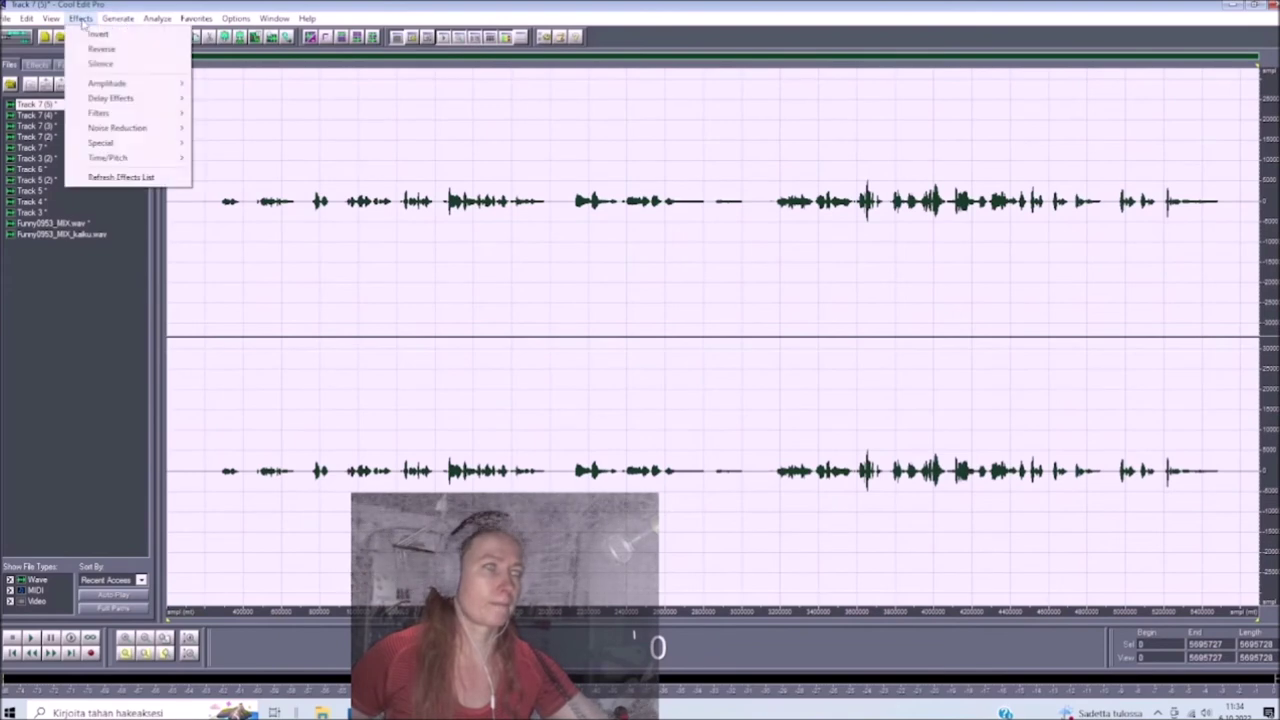
mouse_move(118, 83)
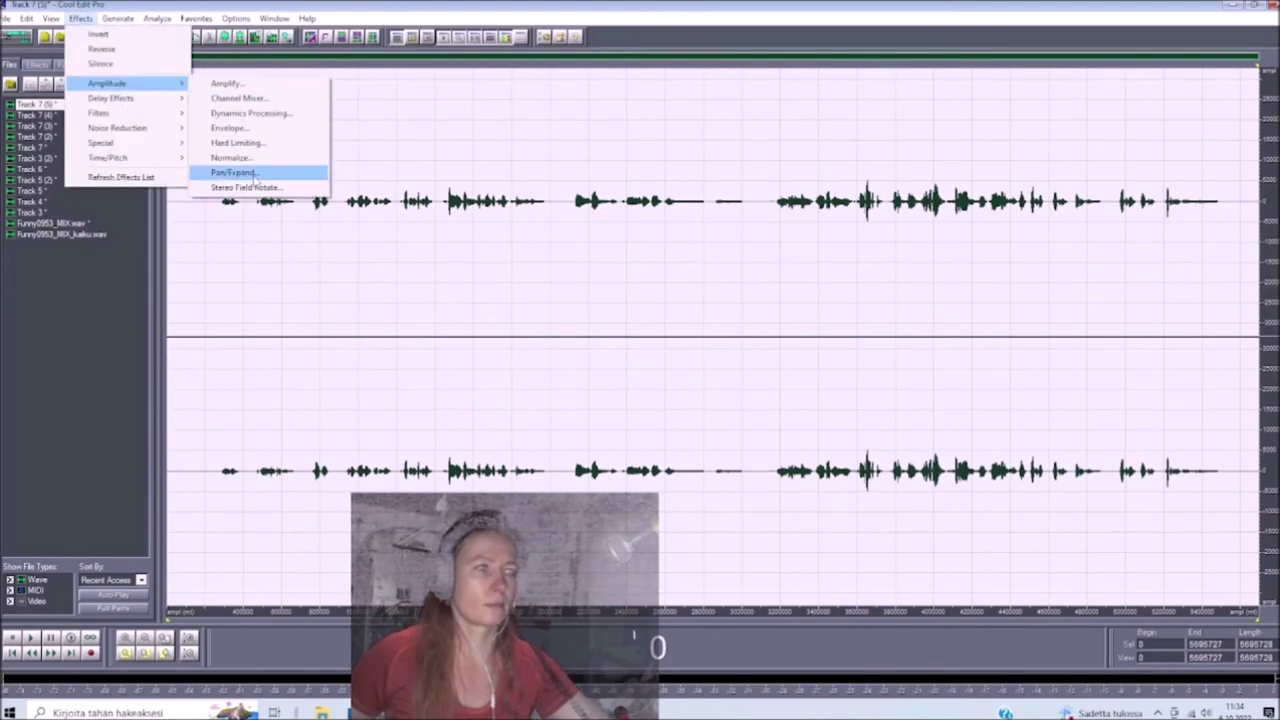
left_click(232, 157)
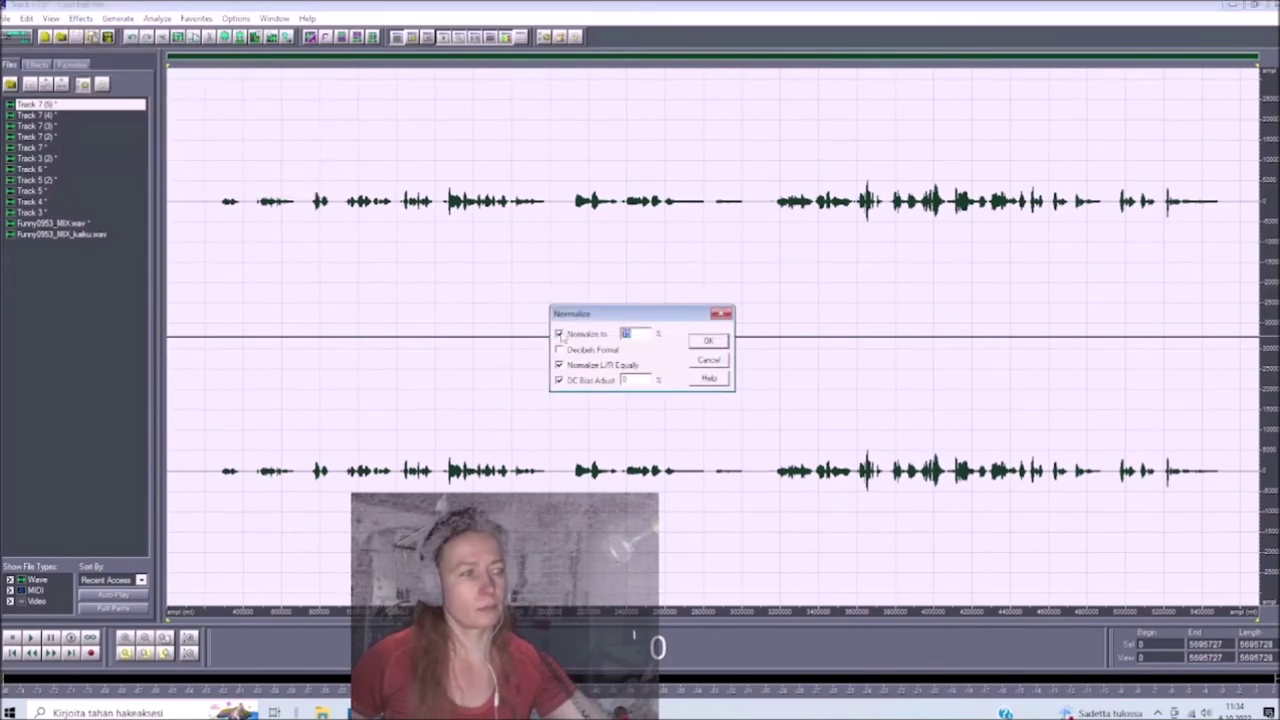
key("Return")
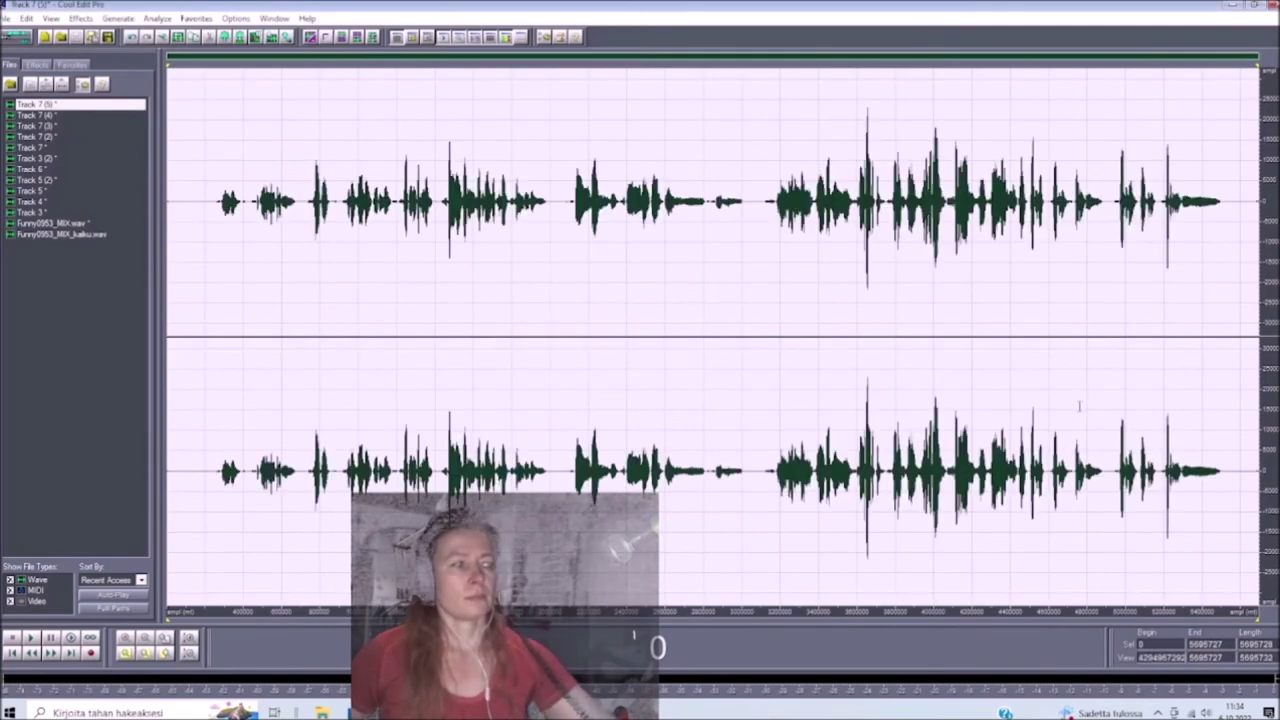
left_click(867, 300)
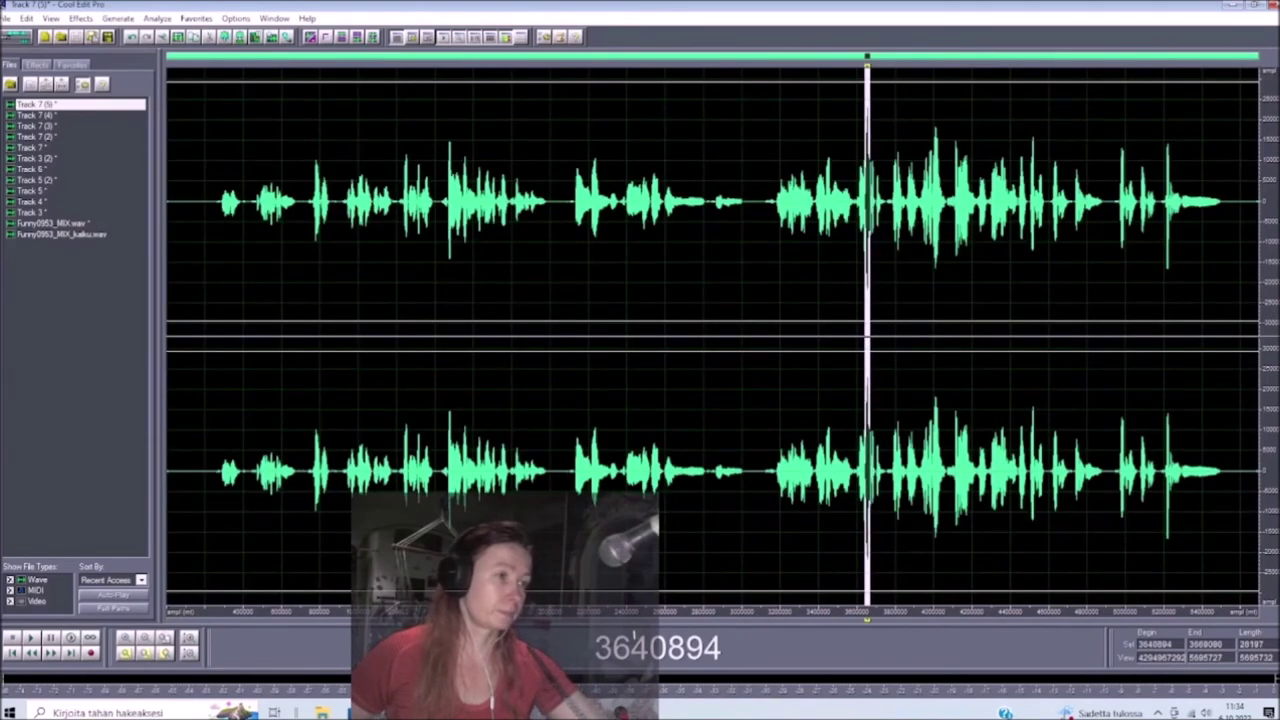
key("equal")
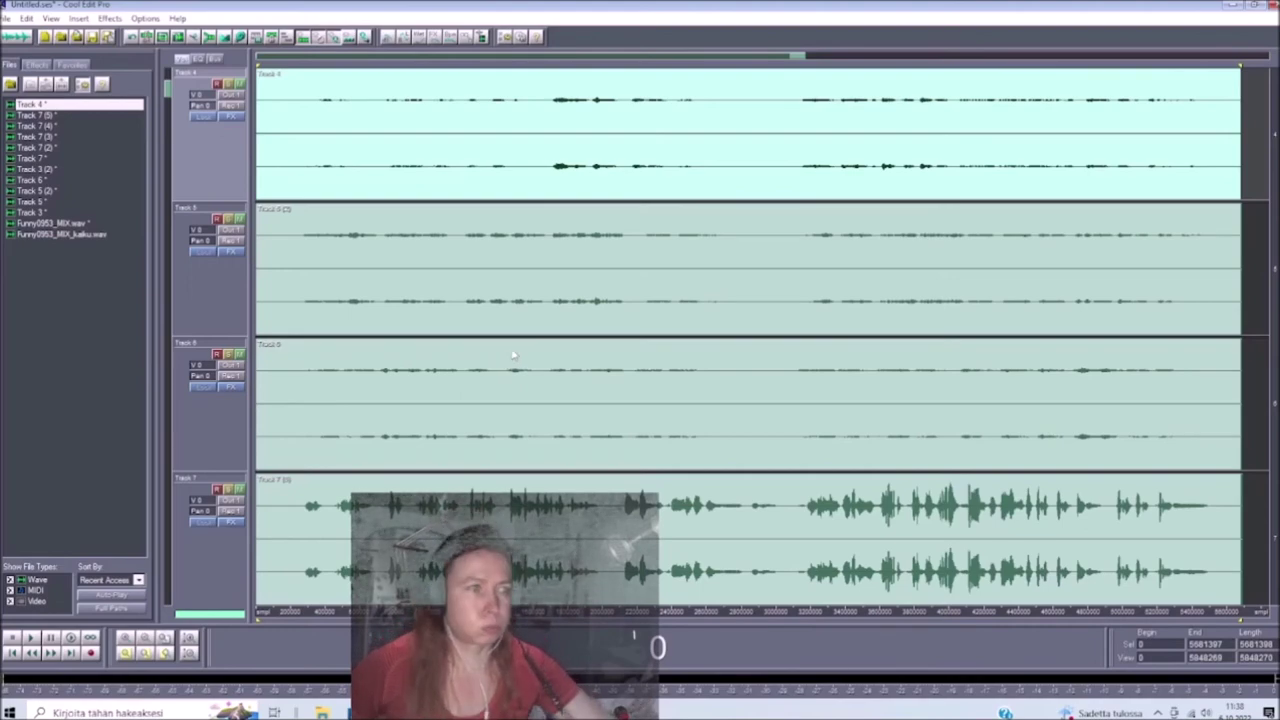
Look through the recorded tracks in the multitrack session and open the Track 7 recording in the waveform editor.
scroll(510, 358, "up", 2)
scroll(512, 356, "down", 1)
scroll(512, 356, "up", 2)
scroll(512, 356, "down", 1)
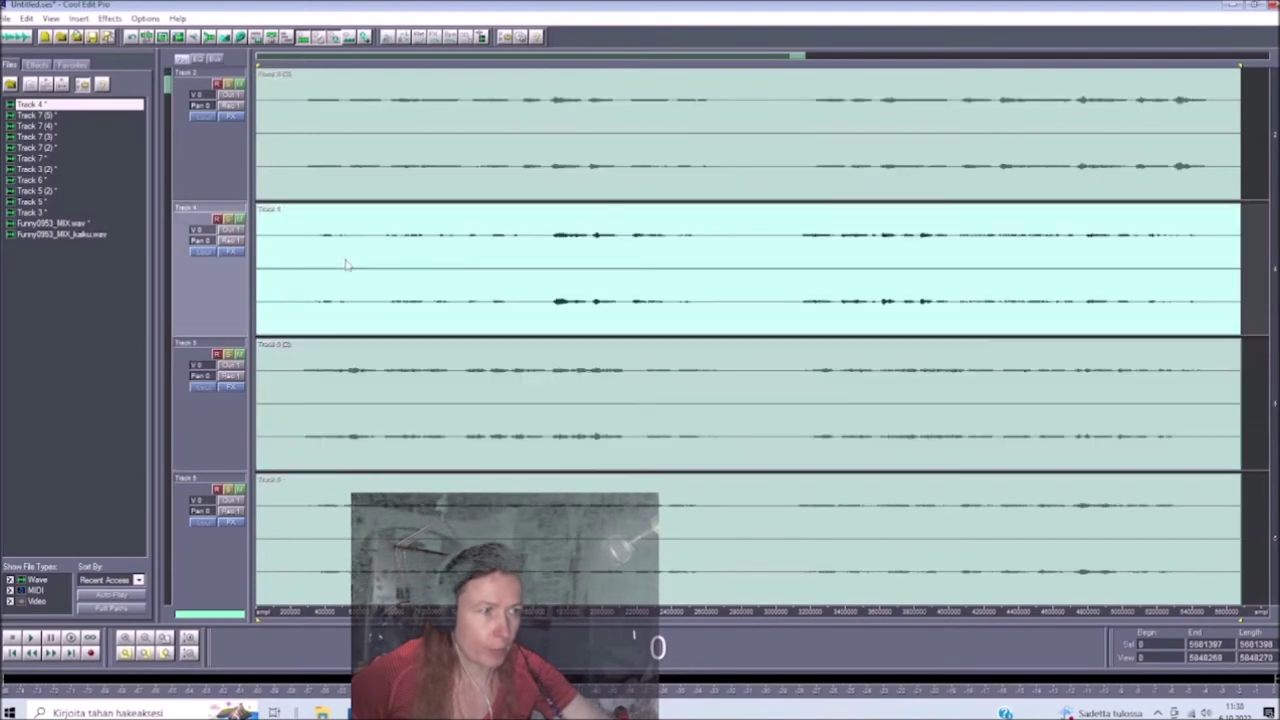
scroll(347, 265, "down", 1)
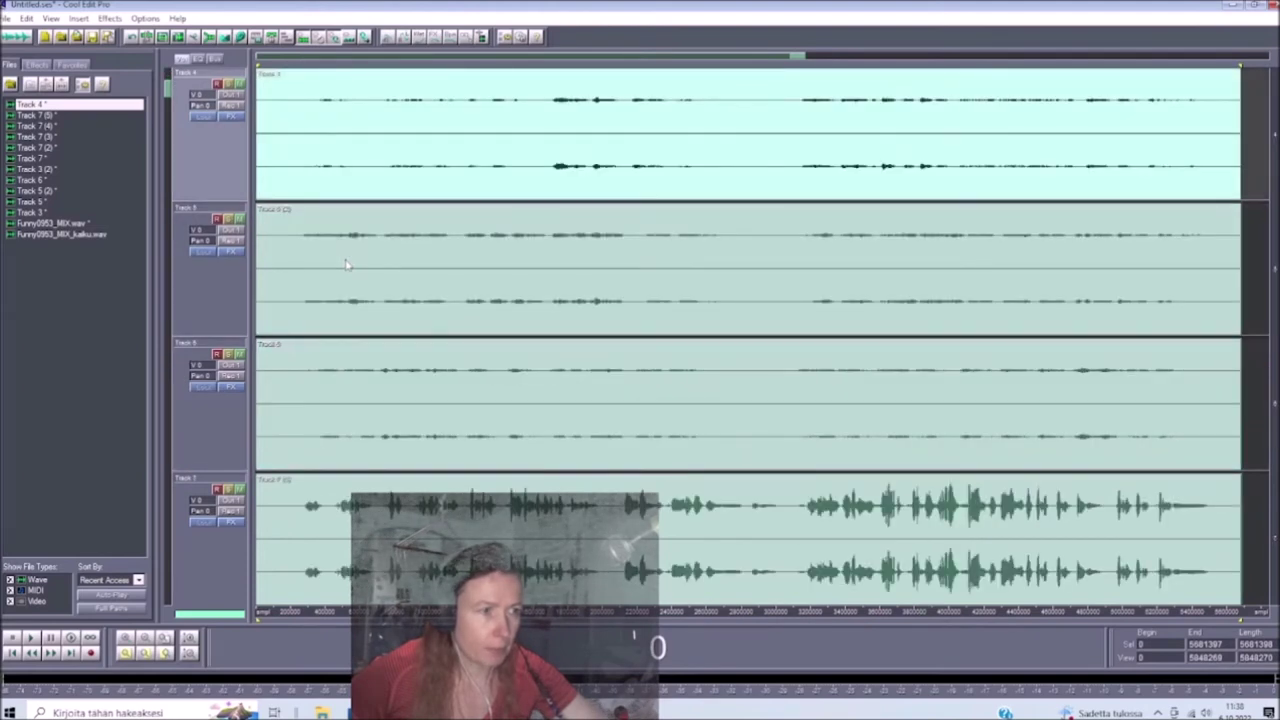
scroll(347, 265, "down", 1)
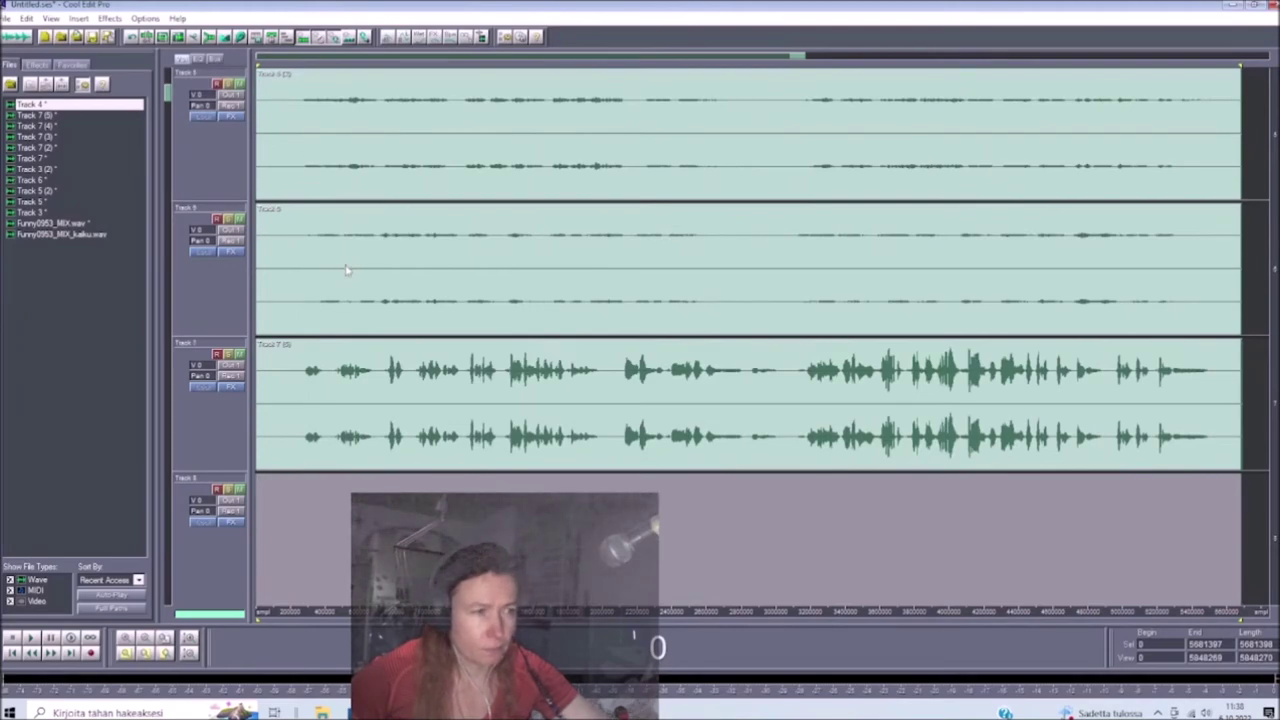
key("F12")
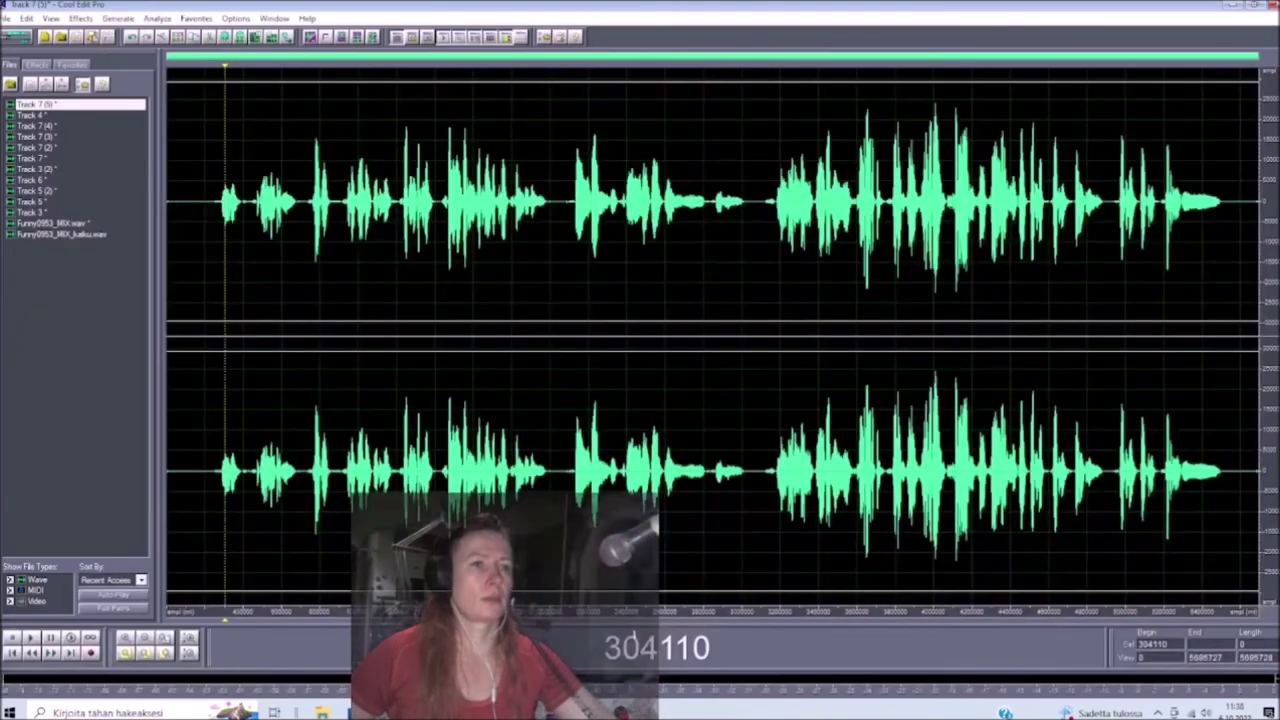
Save the Track 7 waveform as funny1_laulu1 in Windows PCM format in the funny folder, and return to the multitrack session.
left_click(6, 18)
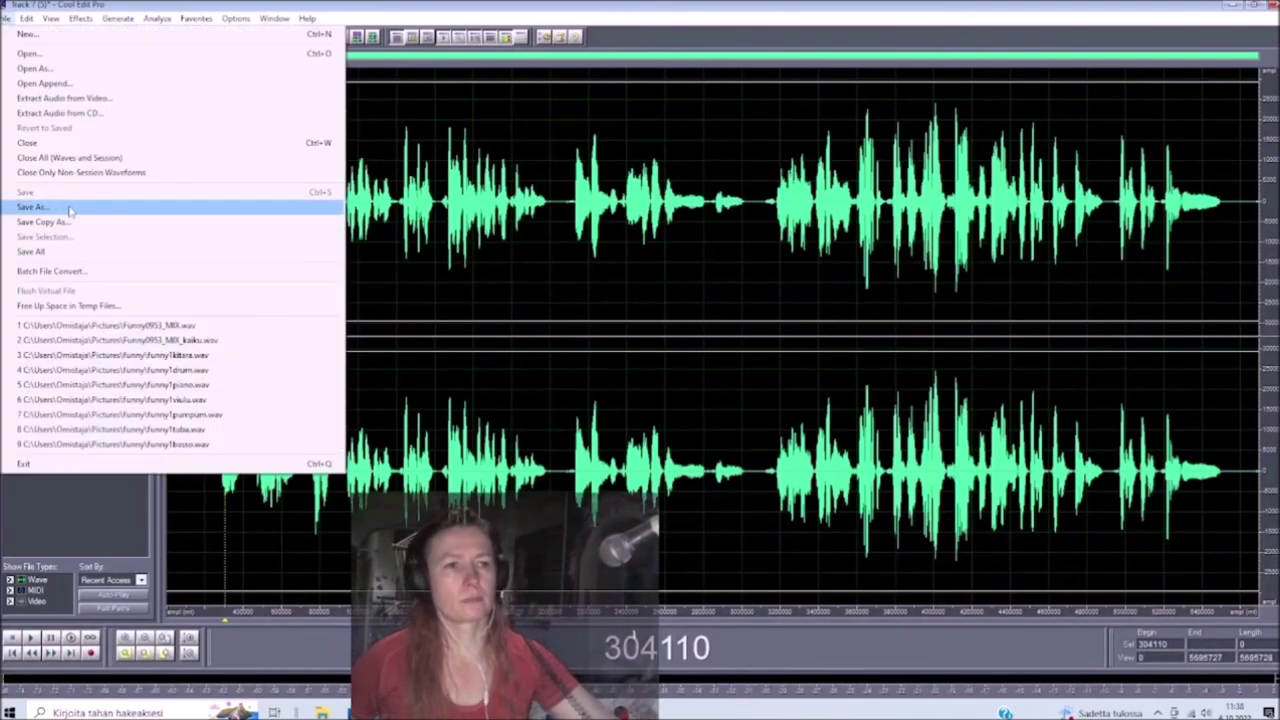
left_click(72, 210)
double_click(40, 124)
left_click(36, 111)
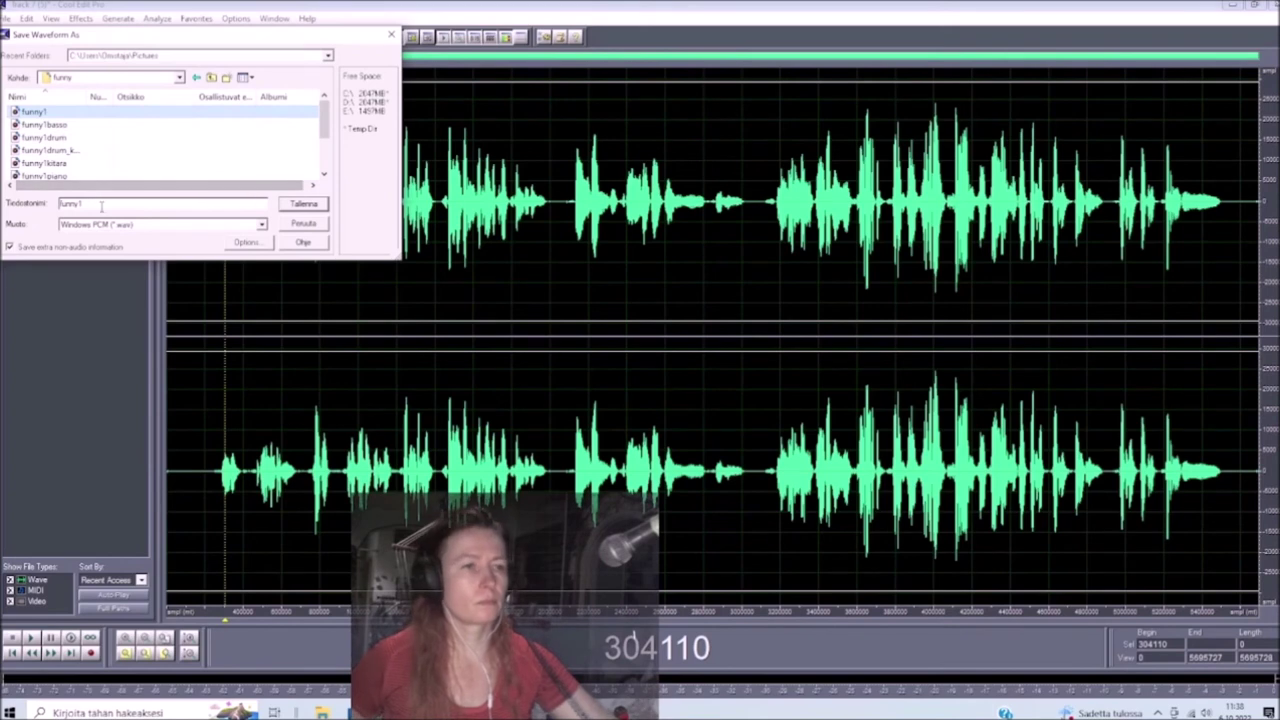
left_click(87, 204)
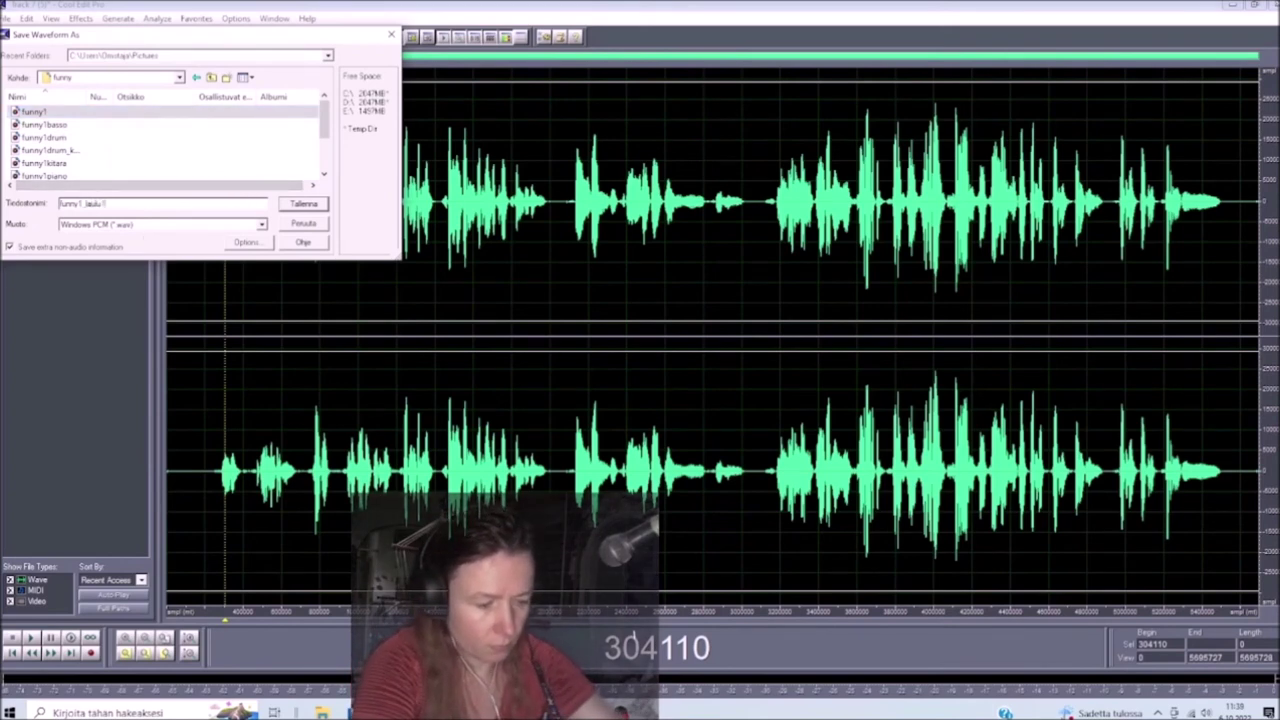
key("Return")
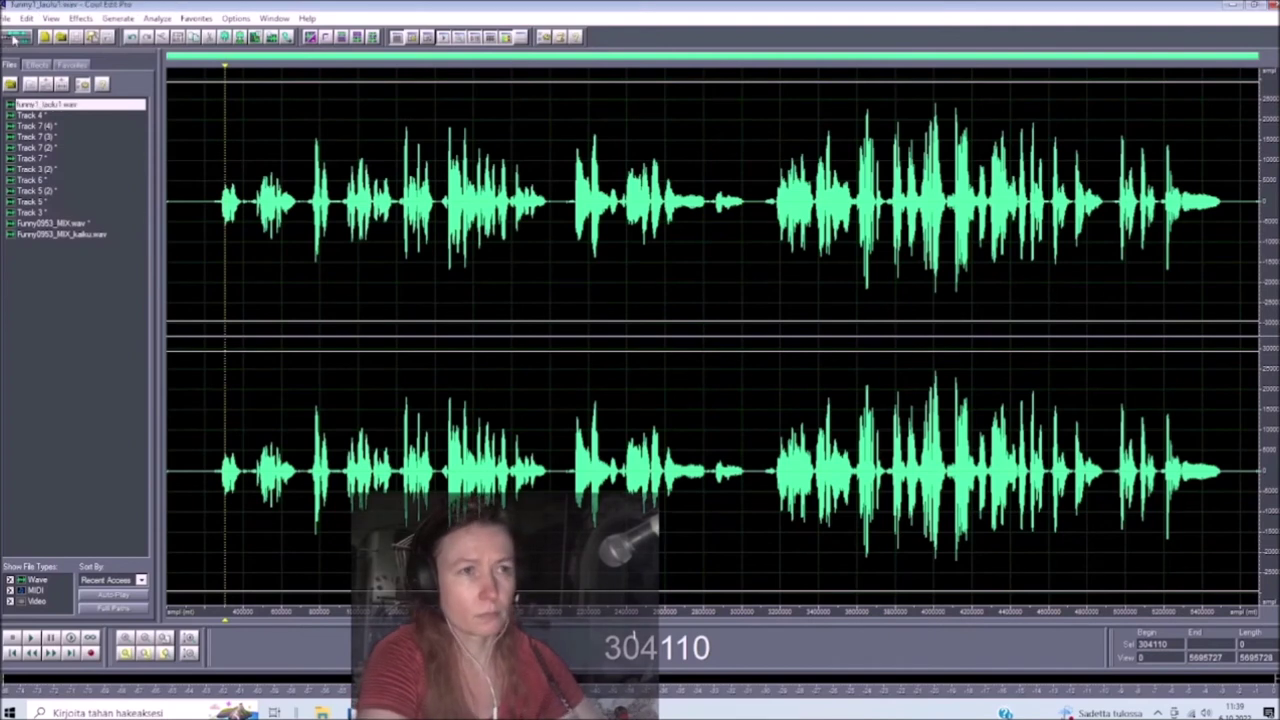
left_click(14, 37)
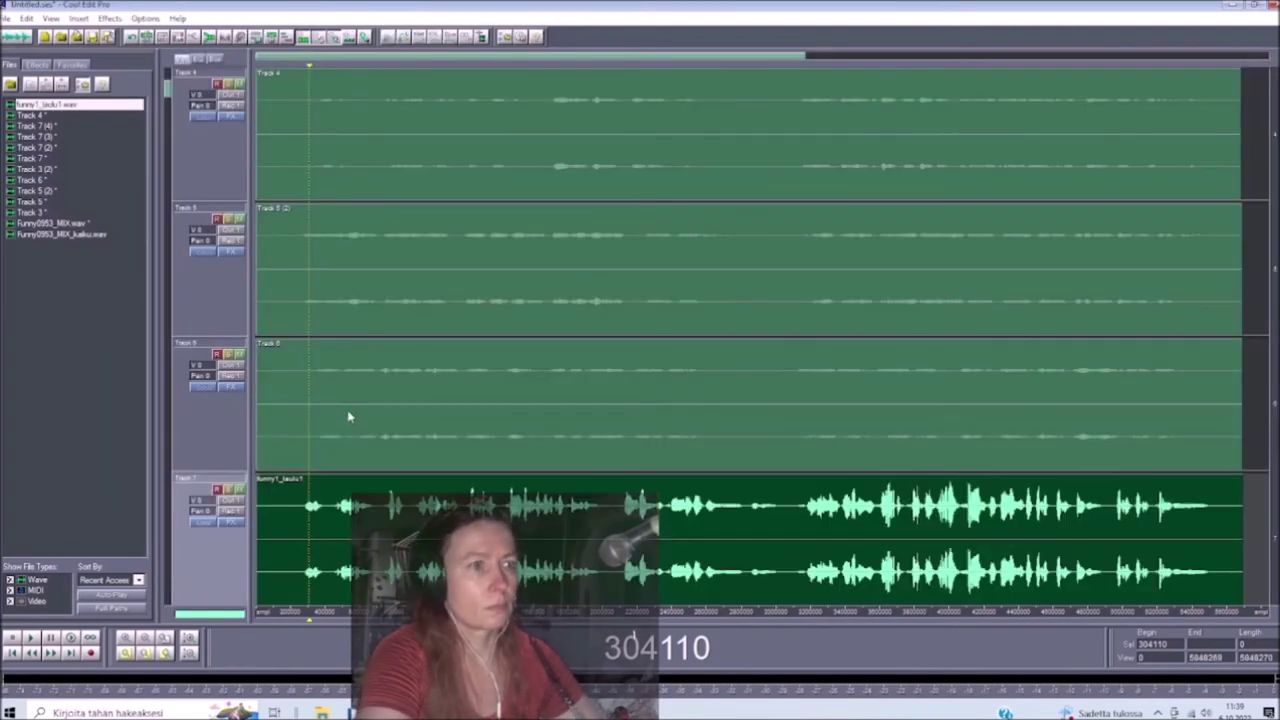
Remove the funny1_laulu1, Funny0953_MIX and Funny0953_MIX_kaiku blocks from the multitrack session, and return the playback position to the beginning.
right_click(365, 548)
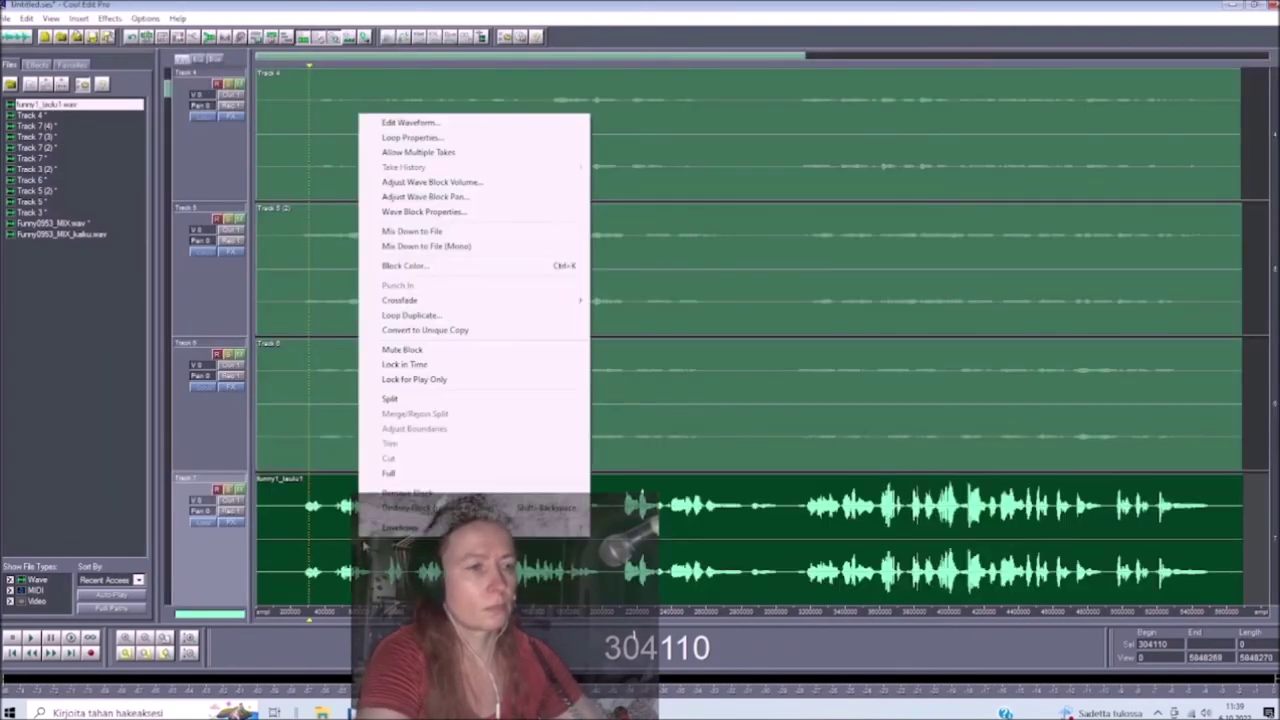
scroll(419, 487, "up", 2)
scroll(419, 487, "up", 1)
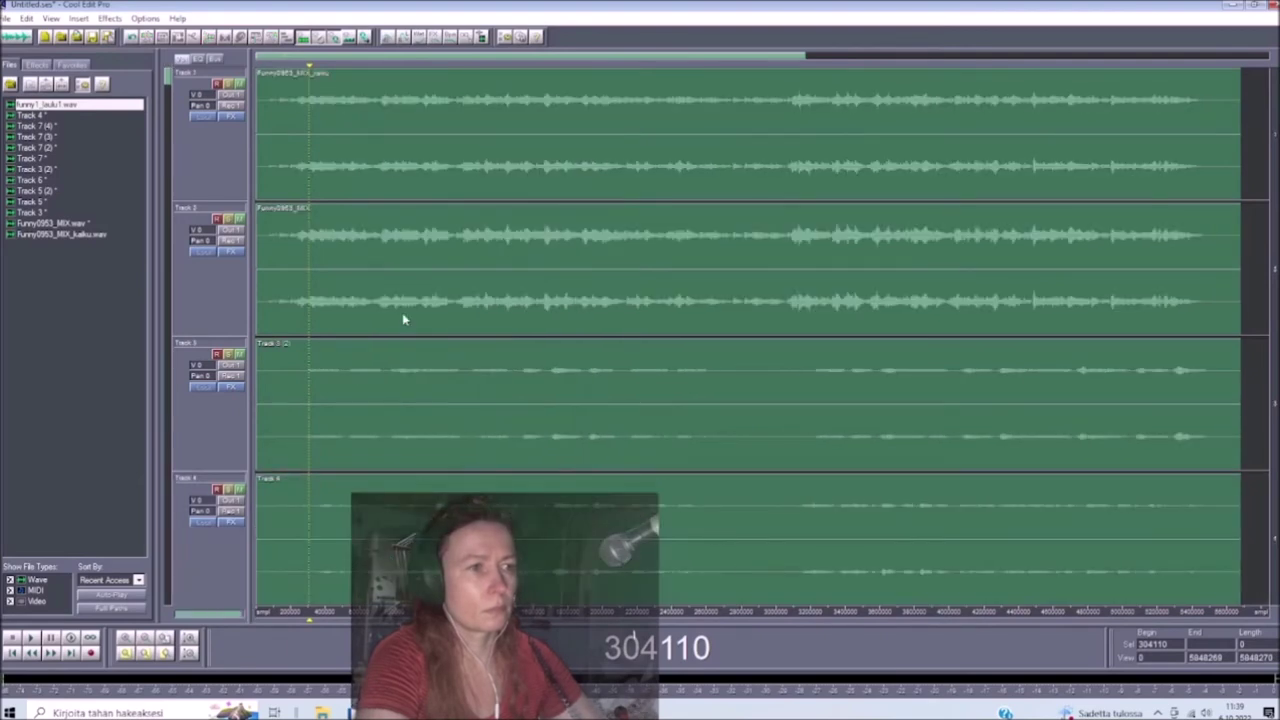
right_click(403, 318)
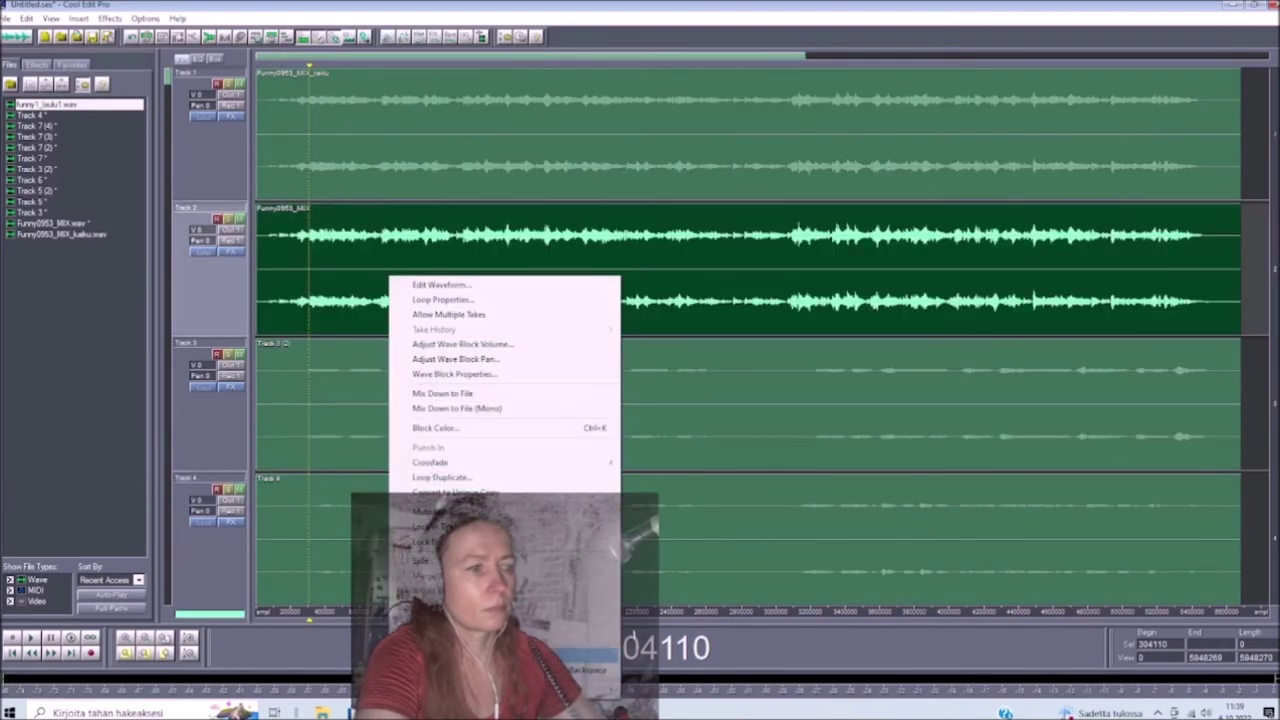
left_click(460, 672)
right_click(383, 136)
left_click(500, 511)
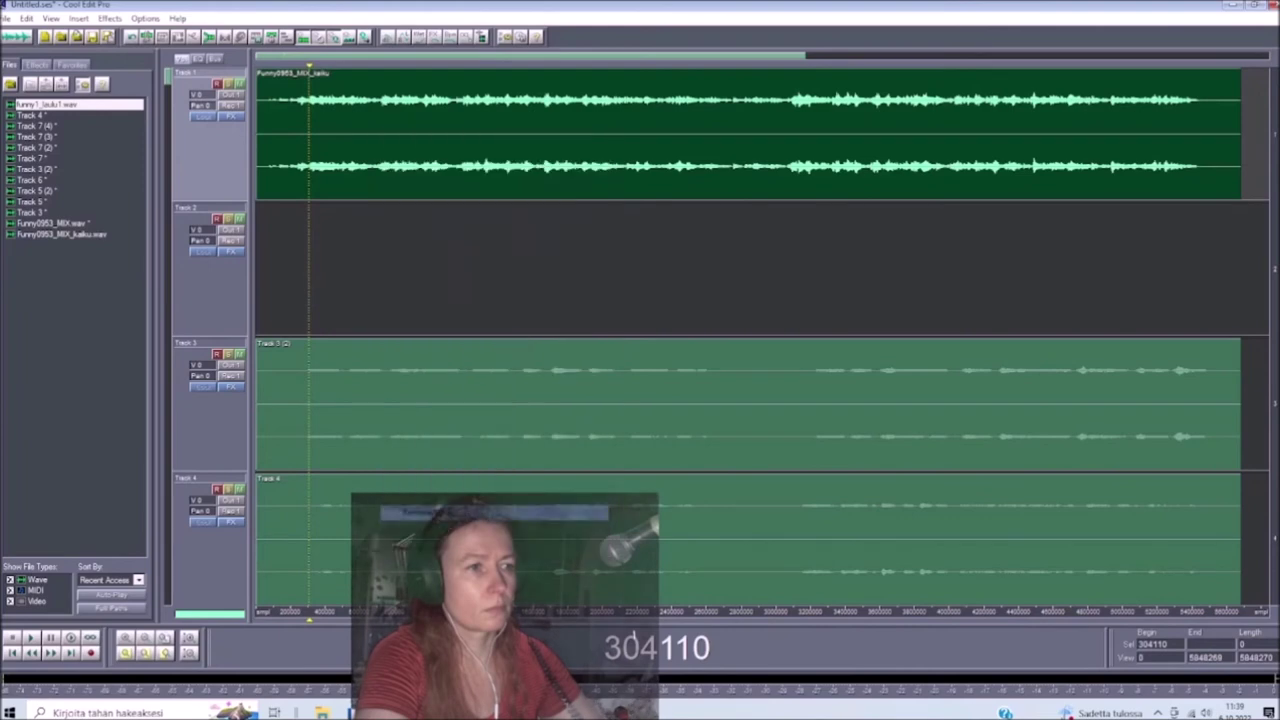
left_click(31, 652)
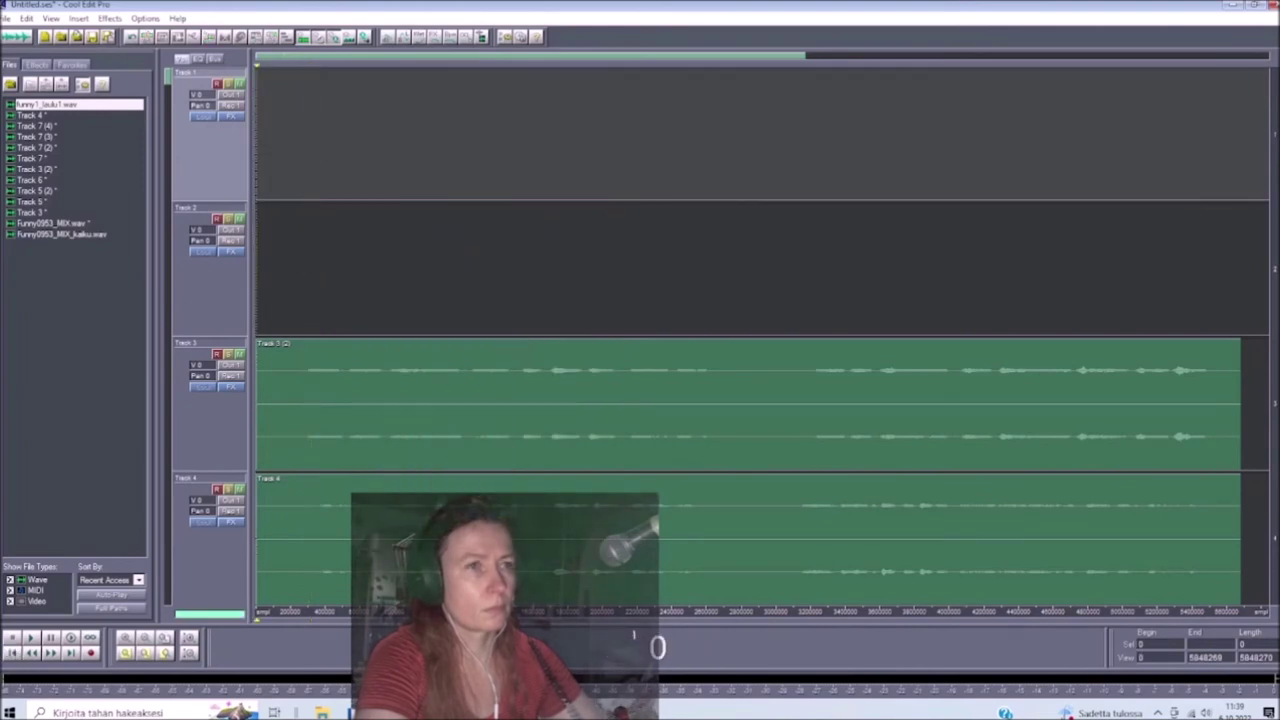
Save a 16-bit mixdown of the remaining vocal tracks as funny1Laalu in Windows PCM format in the funny folder.
left_click(7, 19)
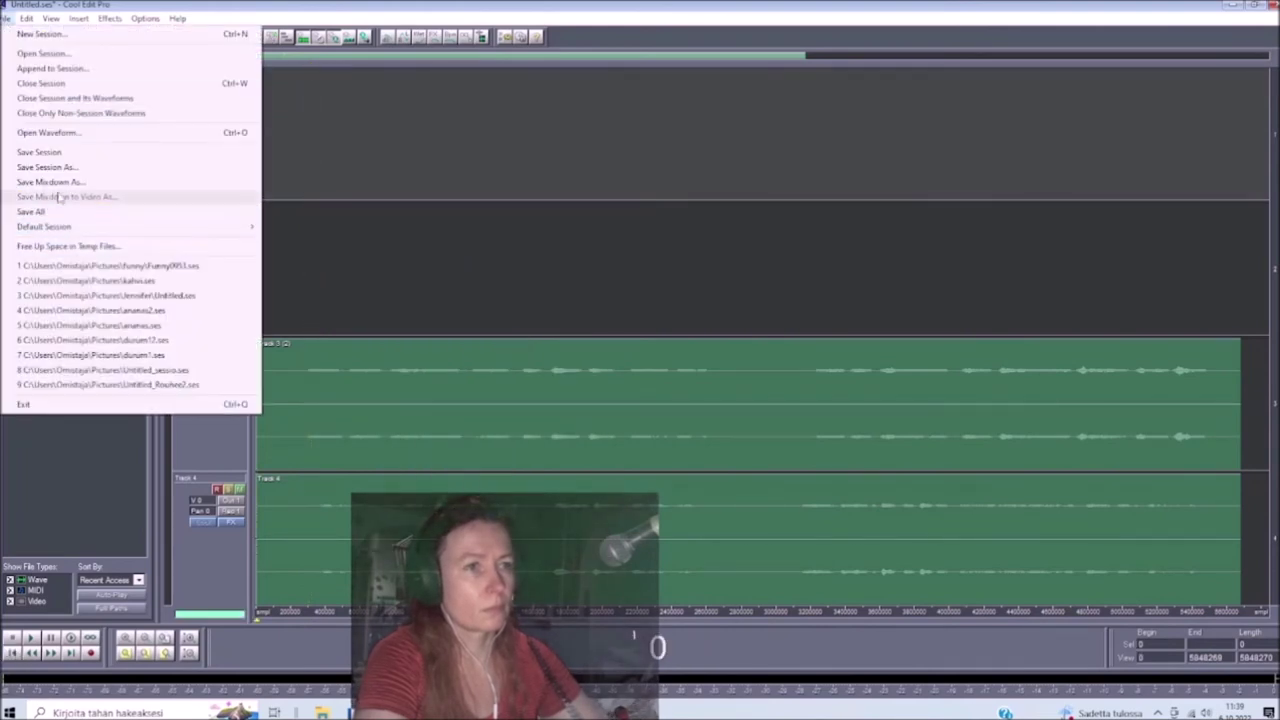
left_click(57, 183)
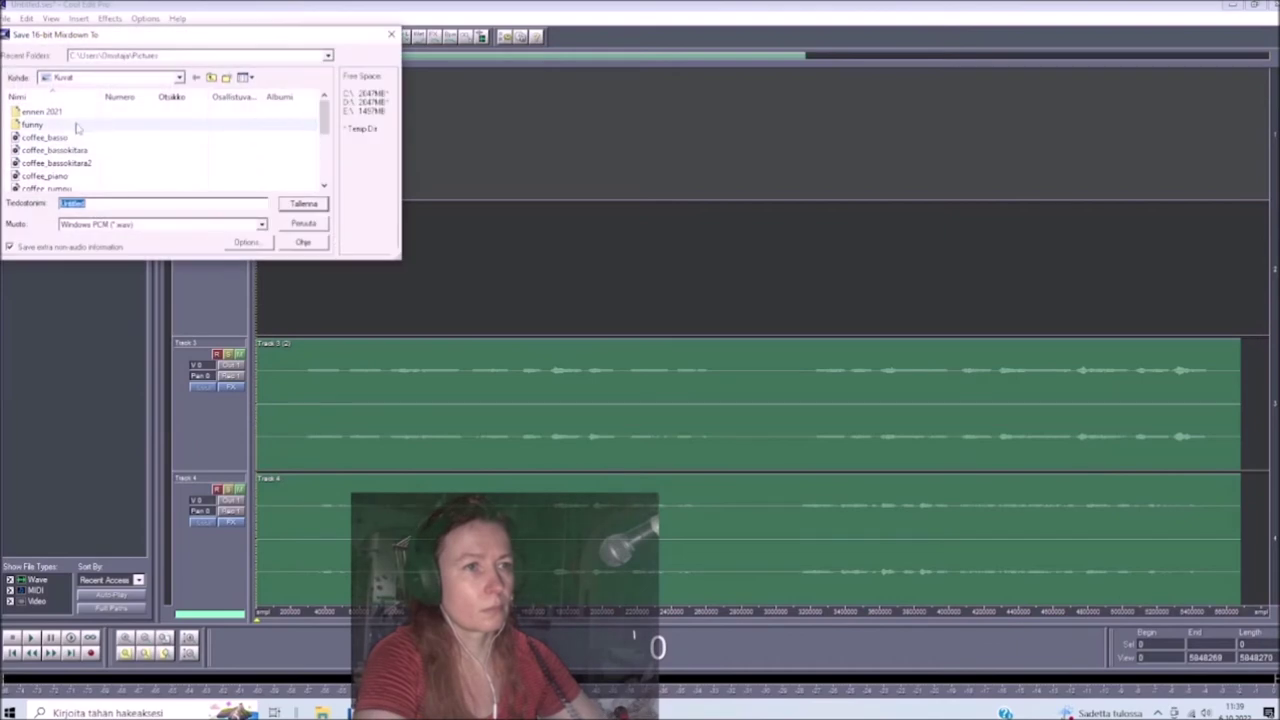
double_click(35, 125)
left_click(35, 112)
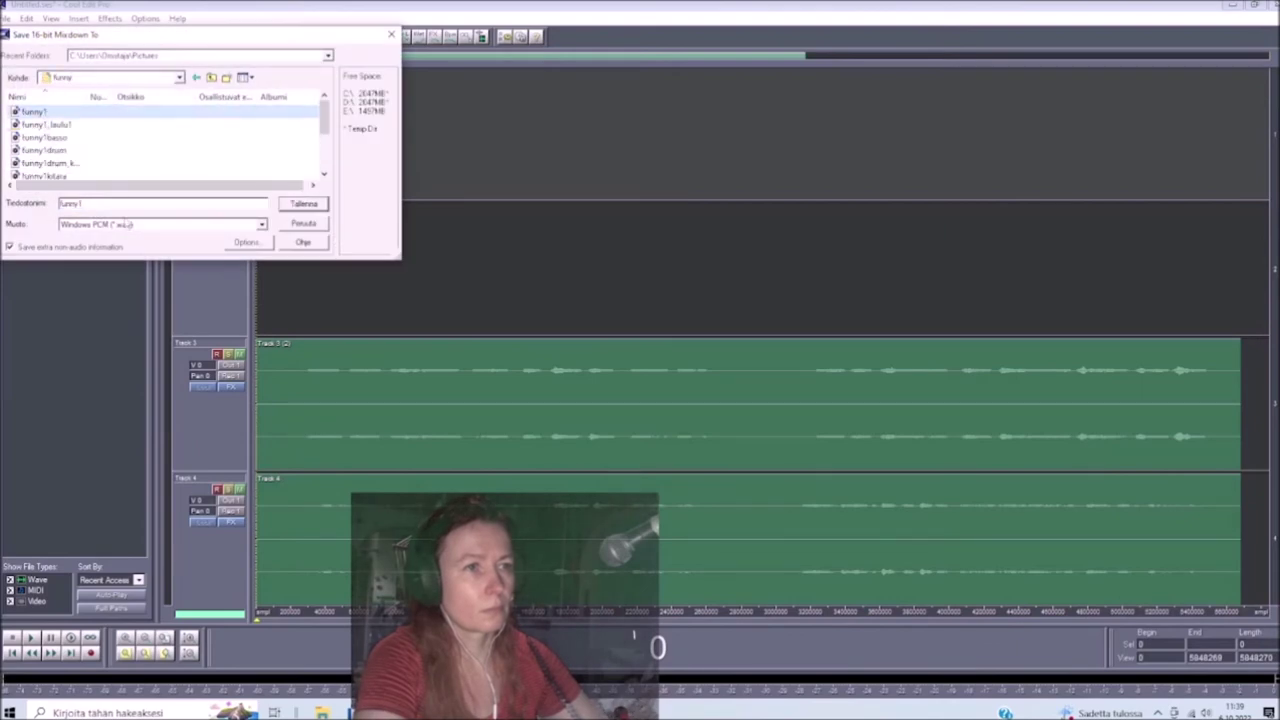
type("L")
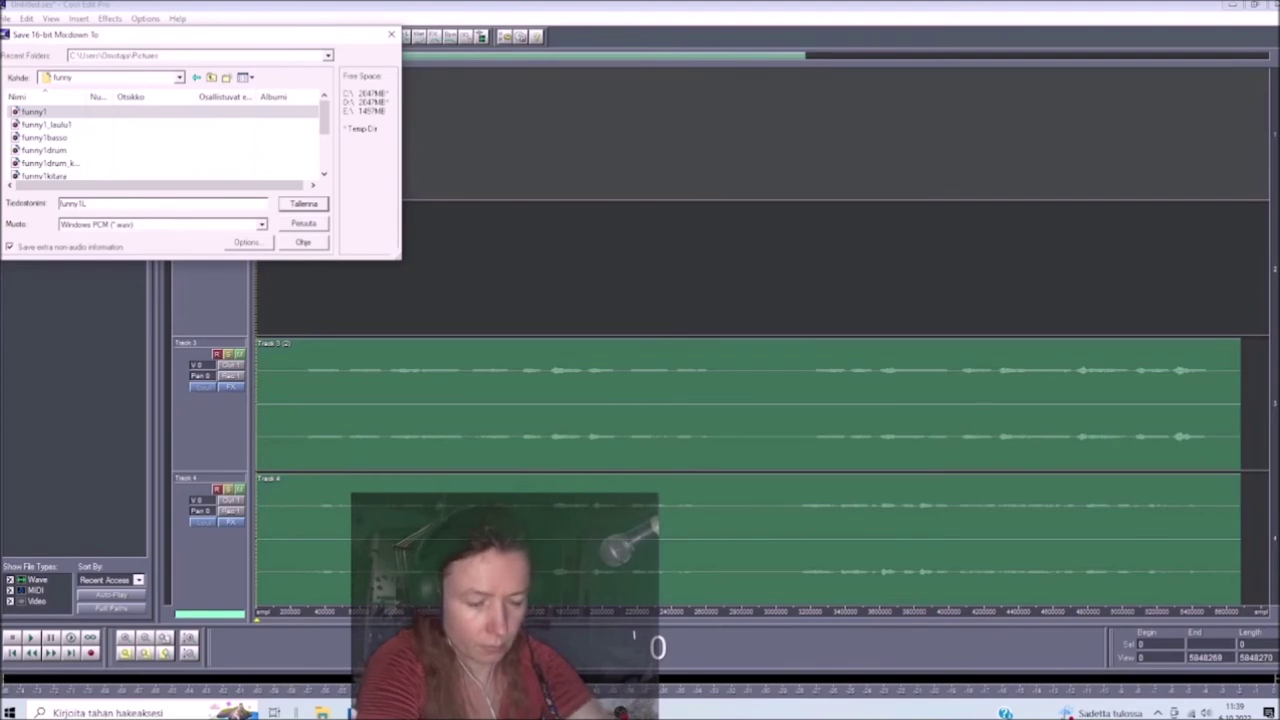
type("aulu")
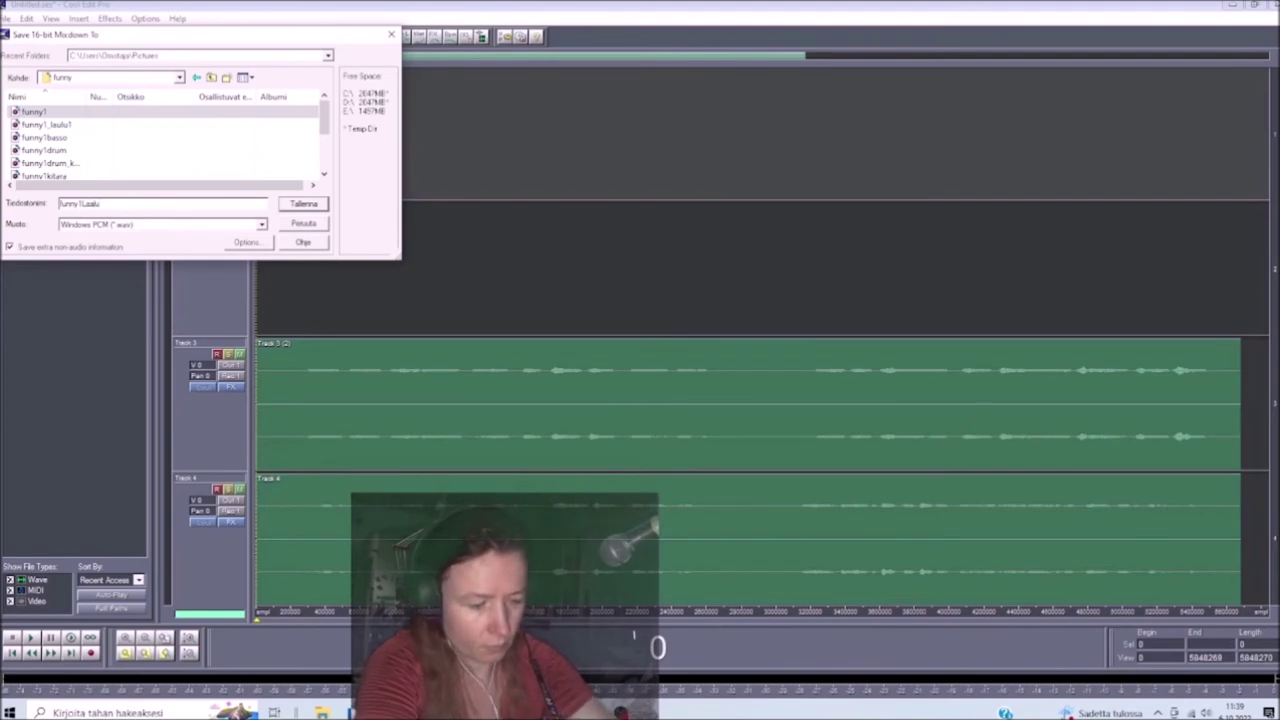
key("Return")
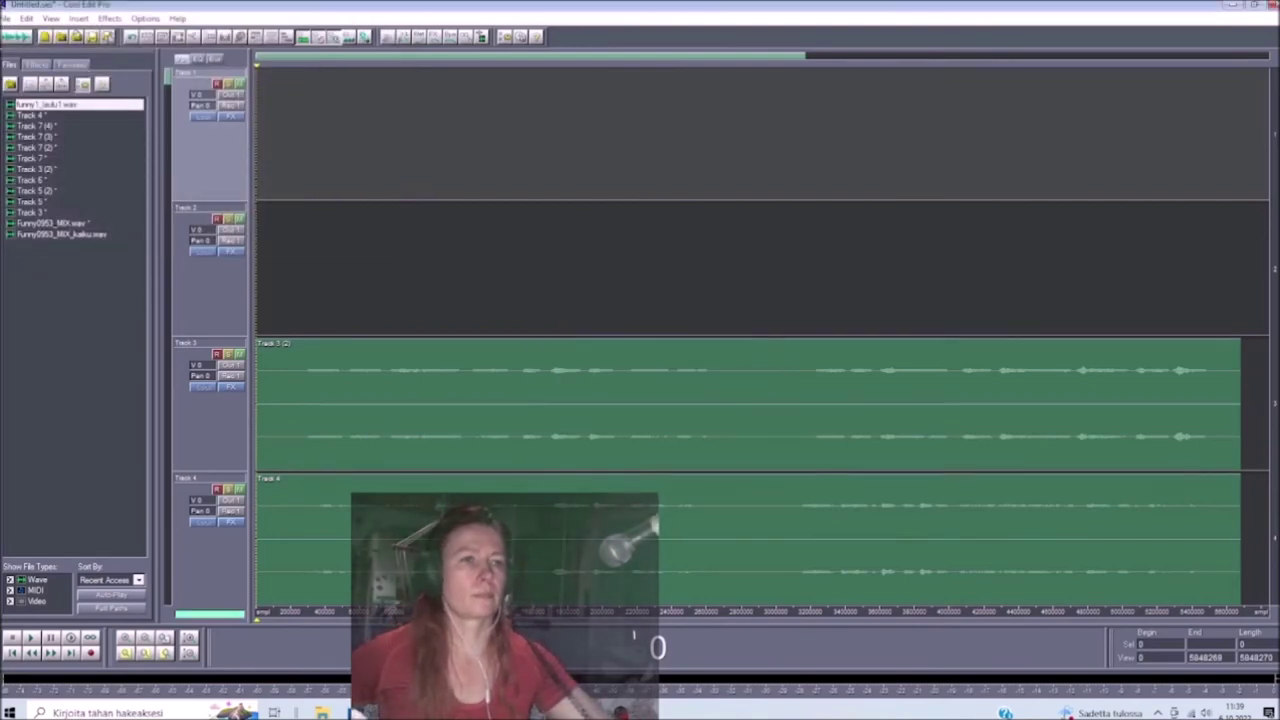
Close the current multitrack session together with its waveforms.
left_click(8, 18)
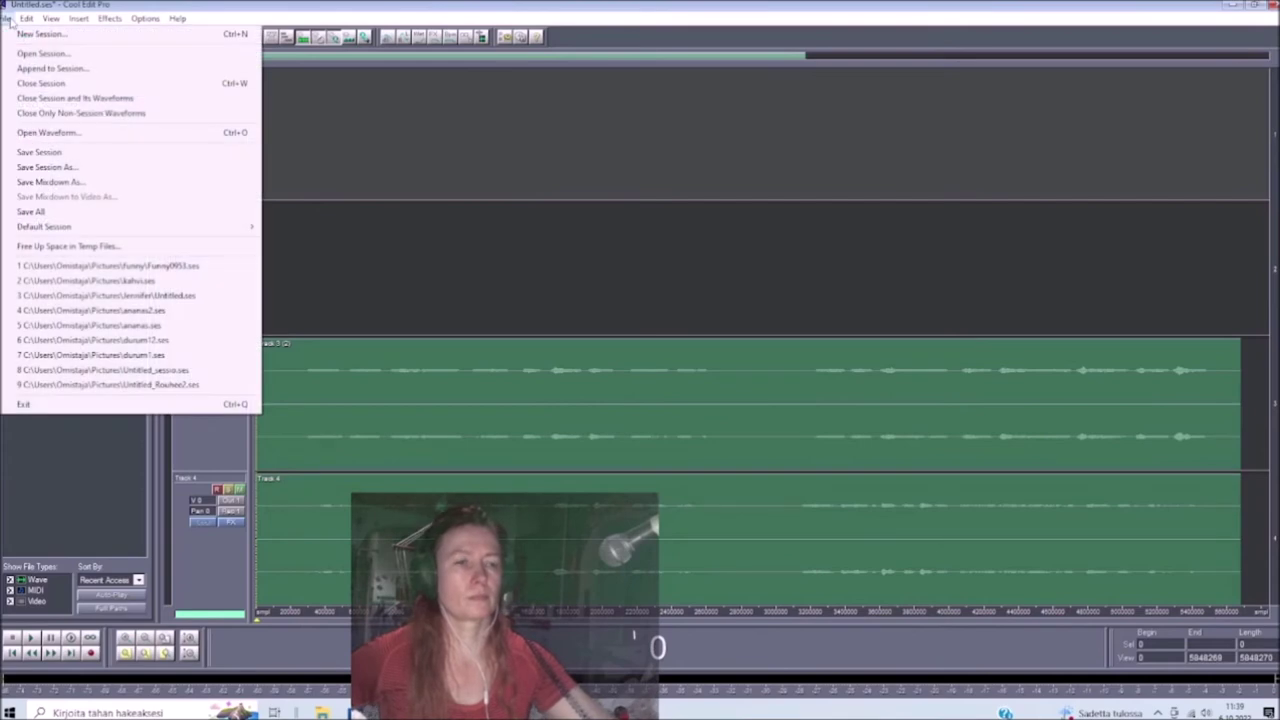
mouse_move(20, 19)
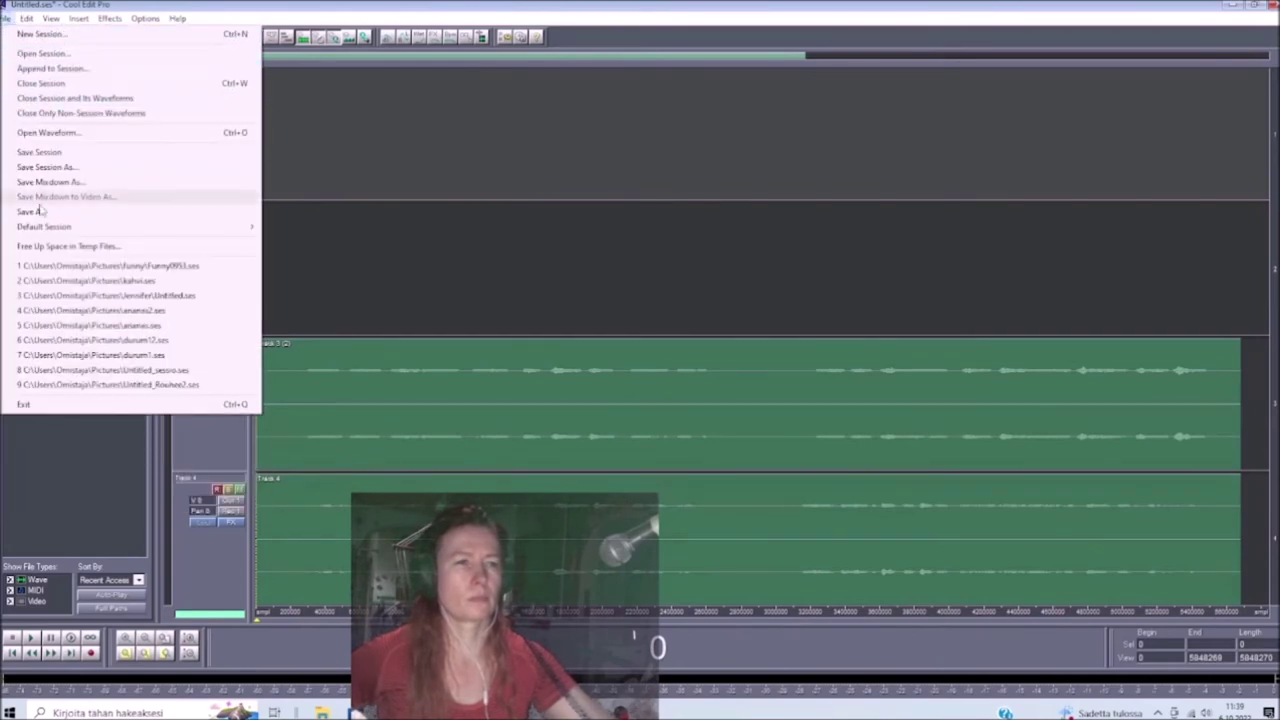
left_click(78, 105)
left_click(642, 374)
left_click(710, 376)
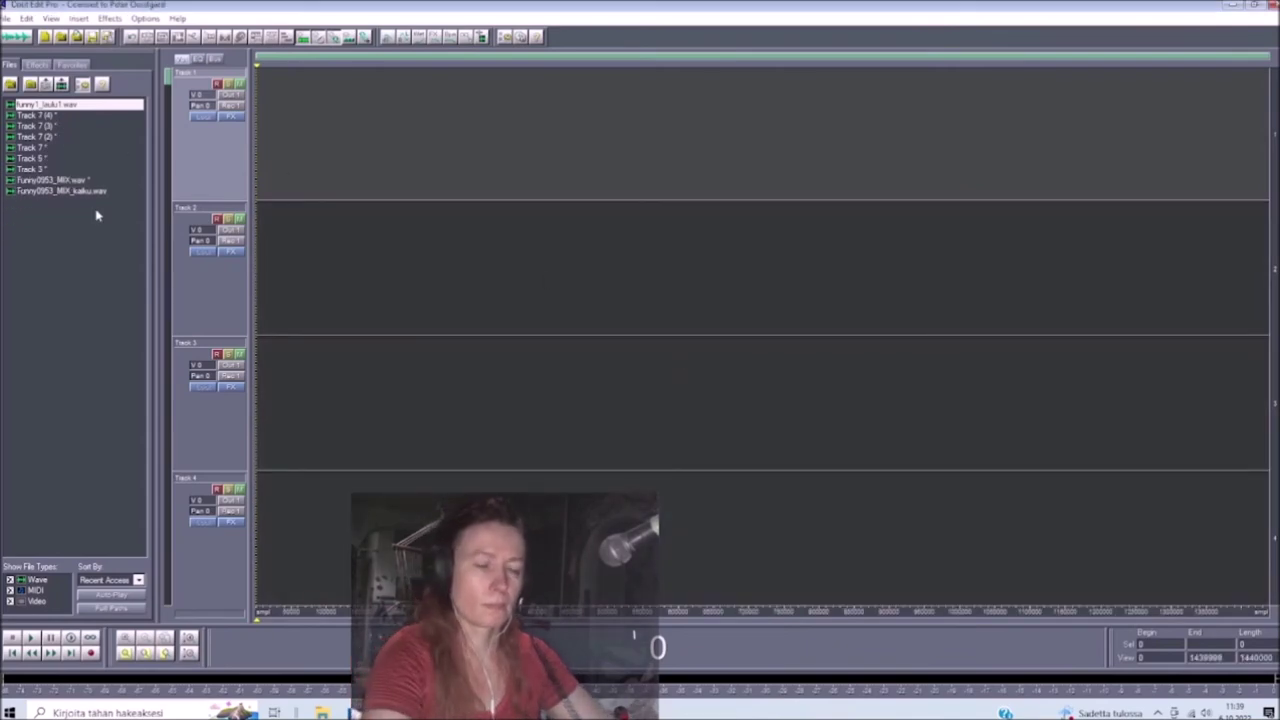
Close all the remaining files, from funny1_laulu1.wav through Funny0953_MIX_kaiku.wav.
left_click(38, 191)
left_click(31, 106)
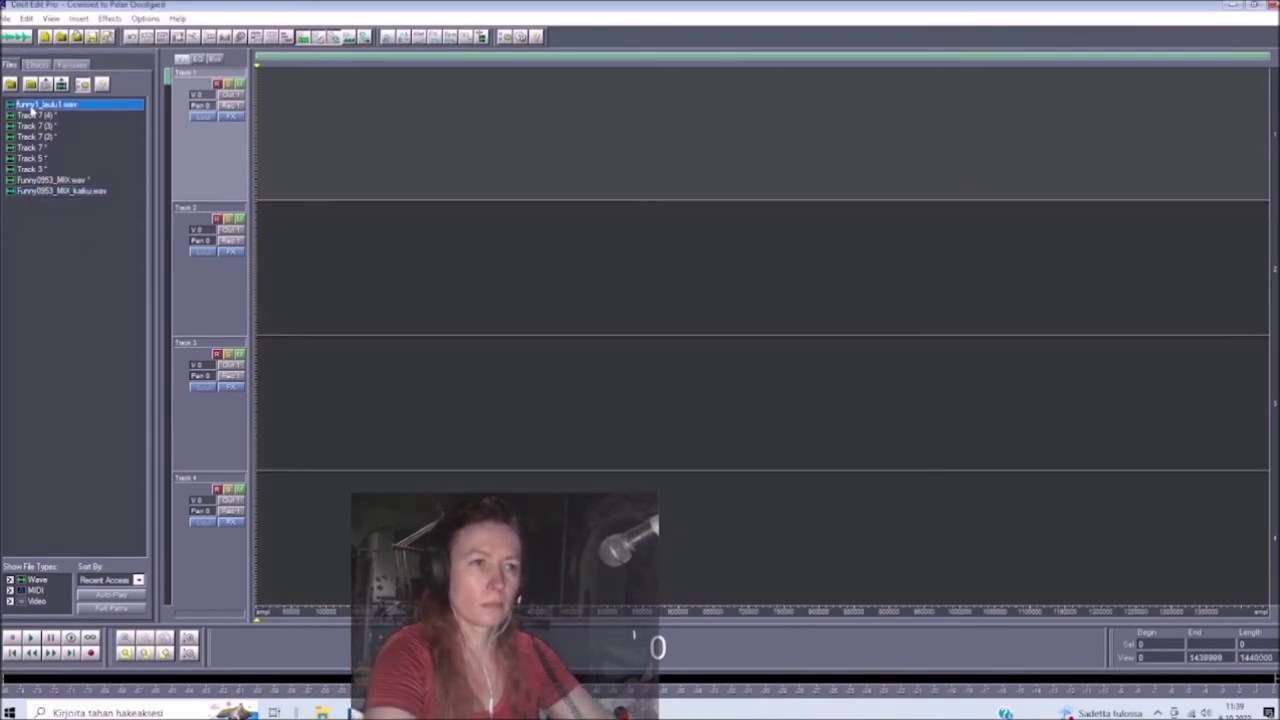
left_click(49, 191, "shift")
right_click(48, 190)
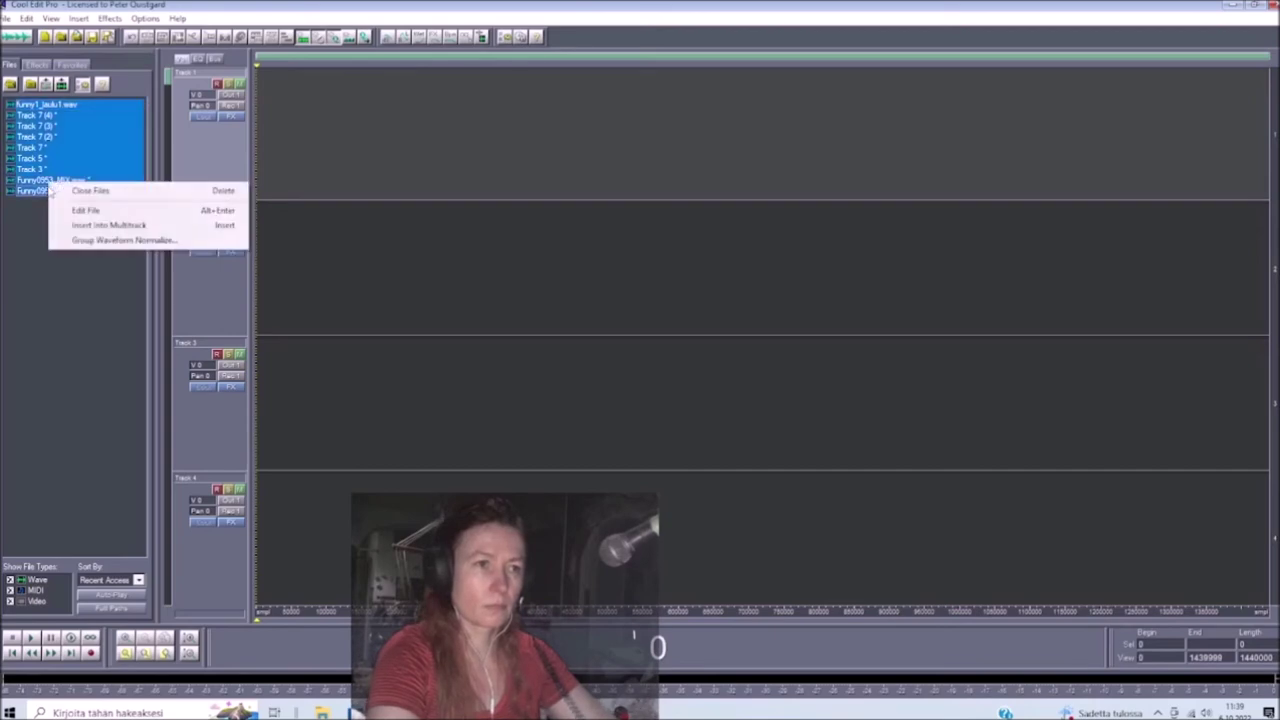
left_click(75, 190)
left_click(700, 374)
Open the funny1_laulu1 and funny1Laalu waveforms together from the funny folder.
left_click(9, 86)
double_click(32, 126)
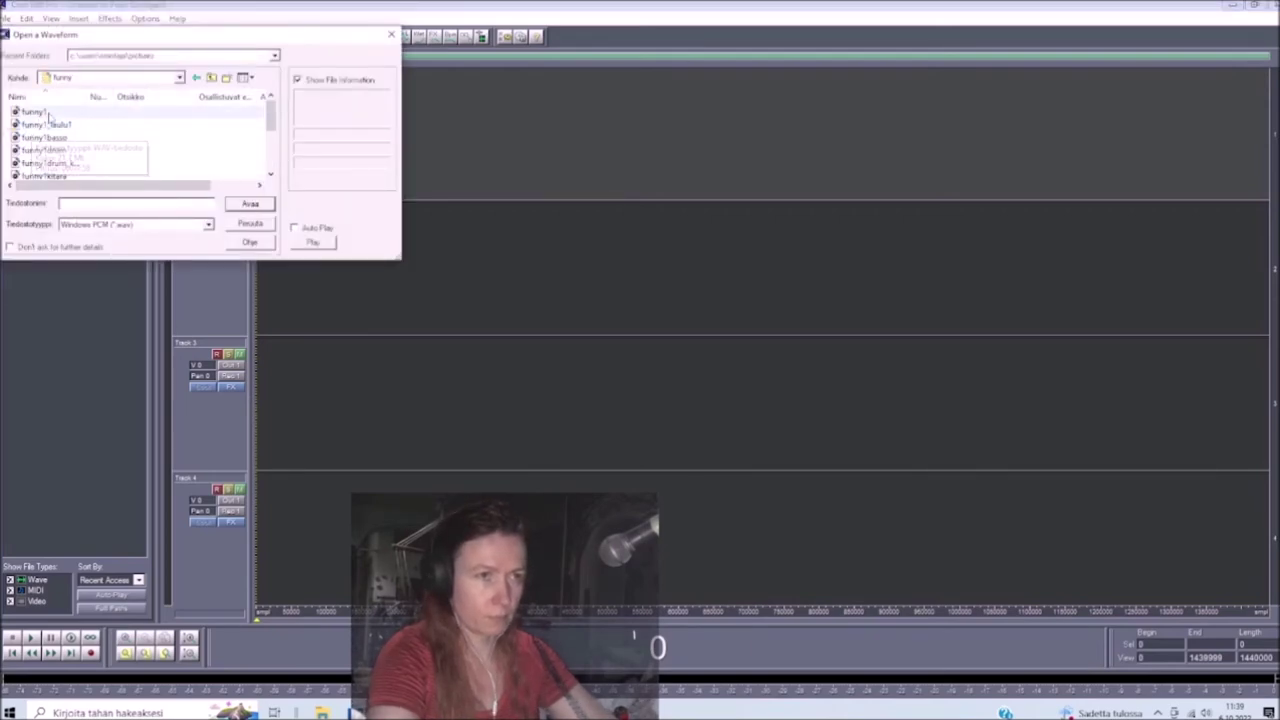
left_click(46, 124)
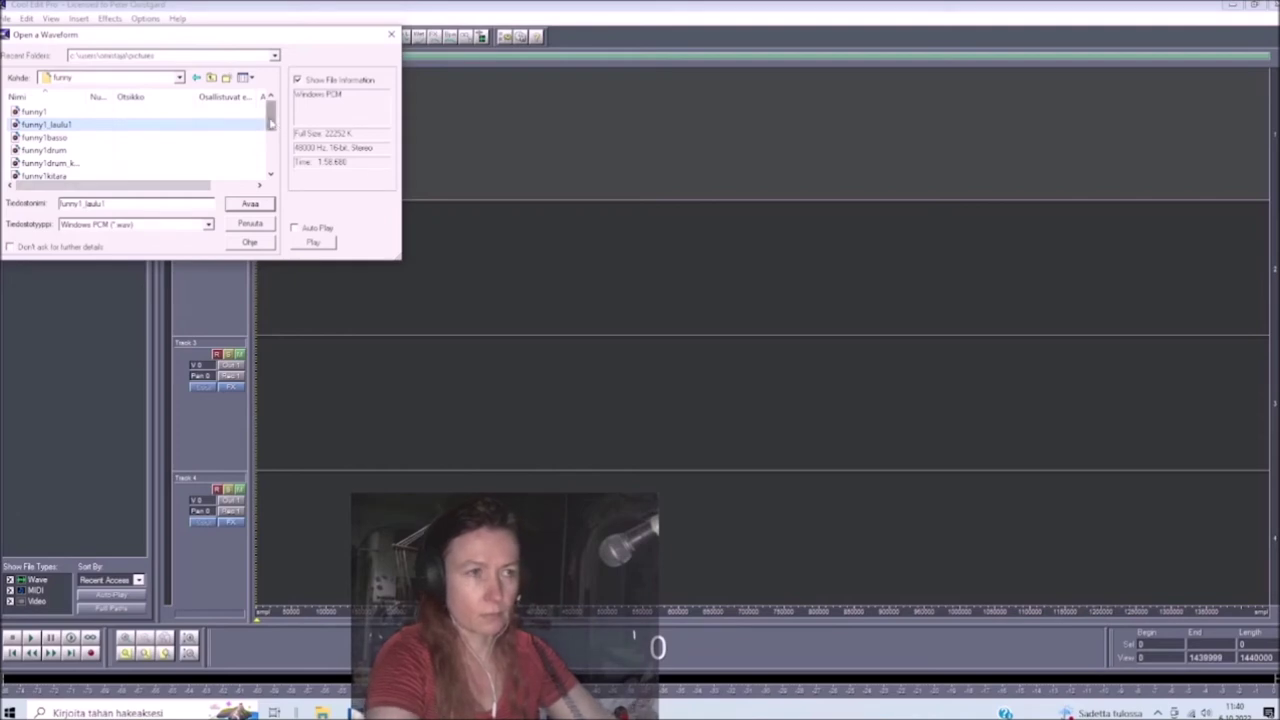
left_click_drag(270, 122, 270, 147)
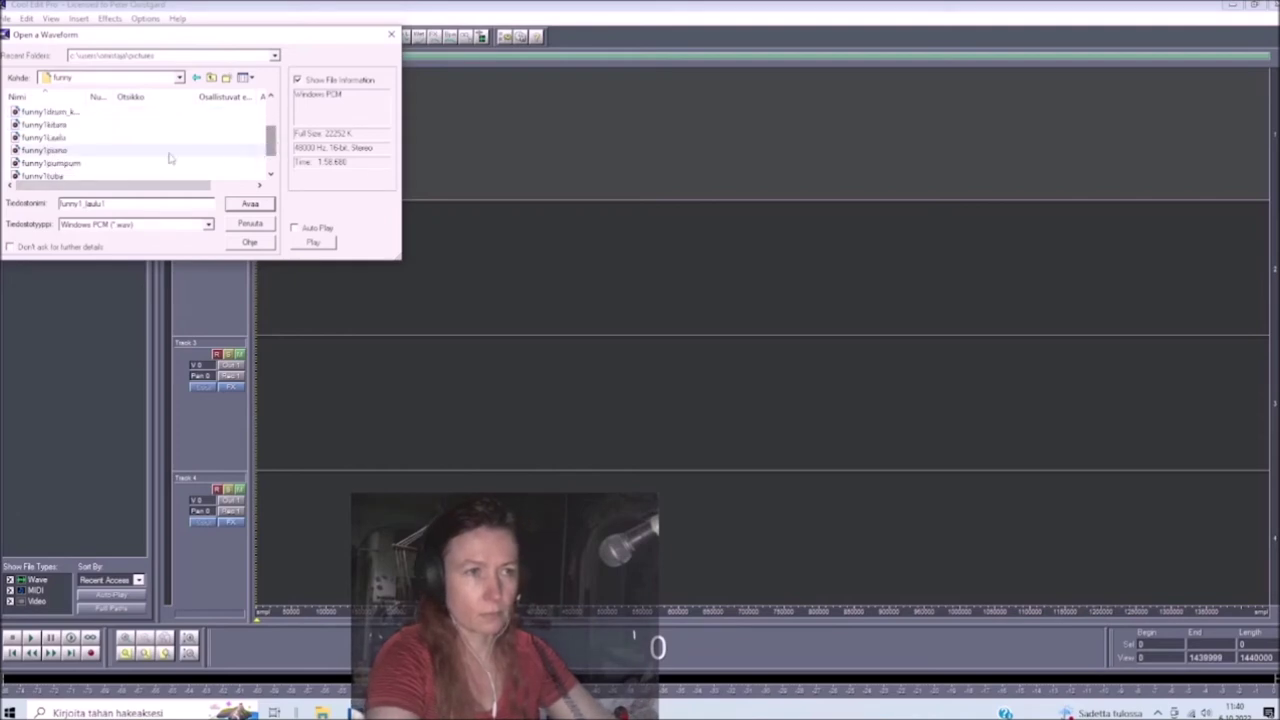
left_click(80, 137, "ctrl")
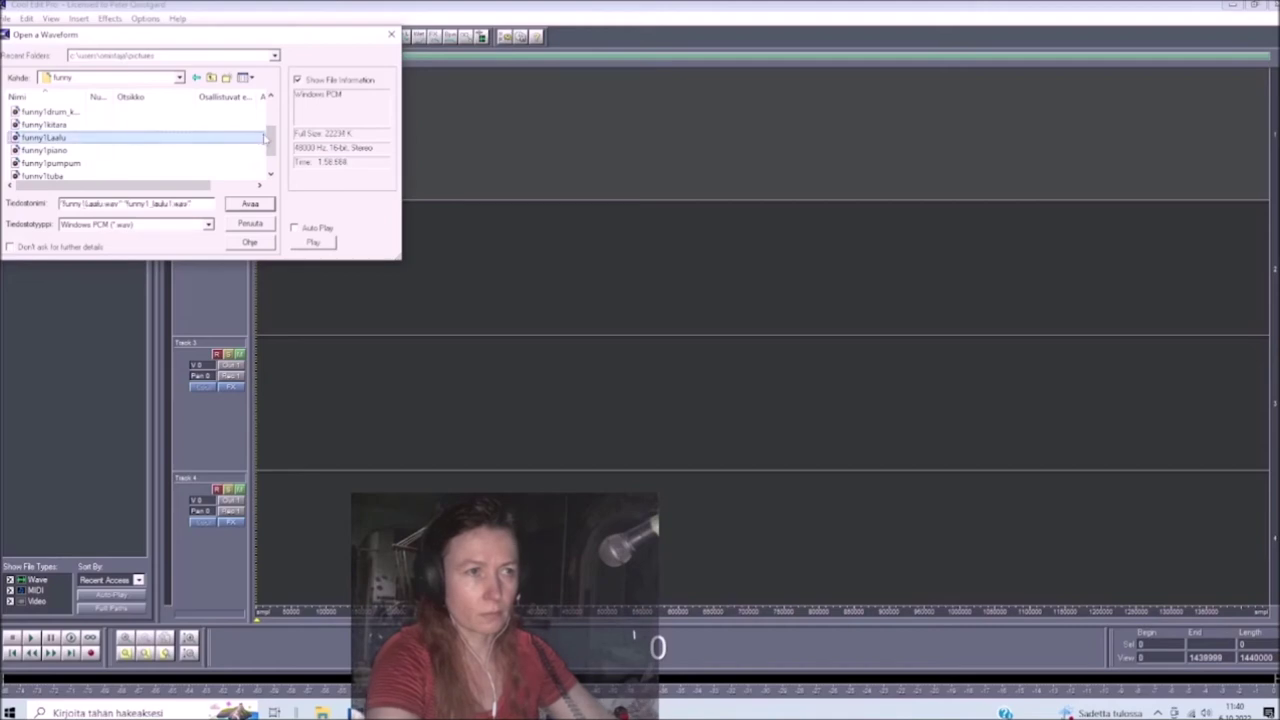
left_click_drag(270, 147, 282, 117)
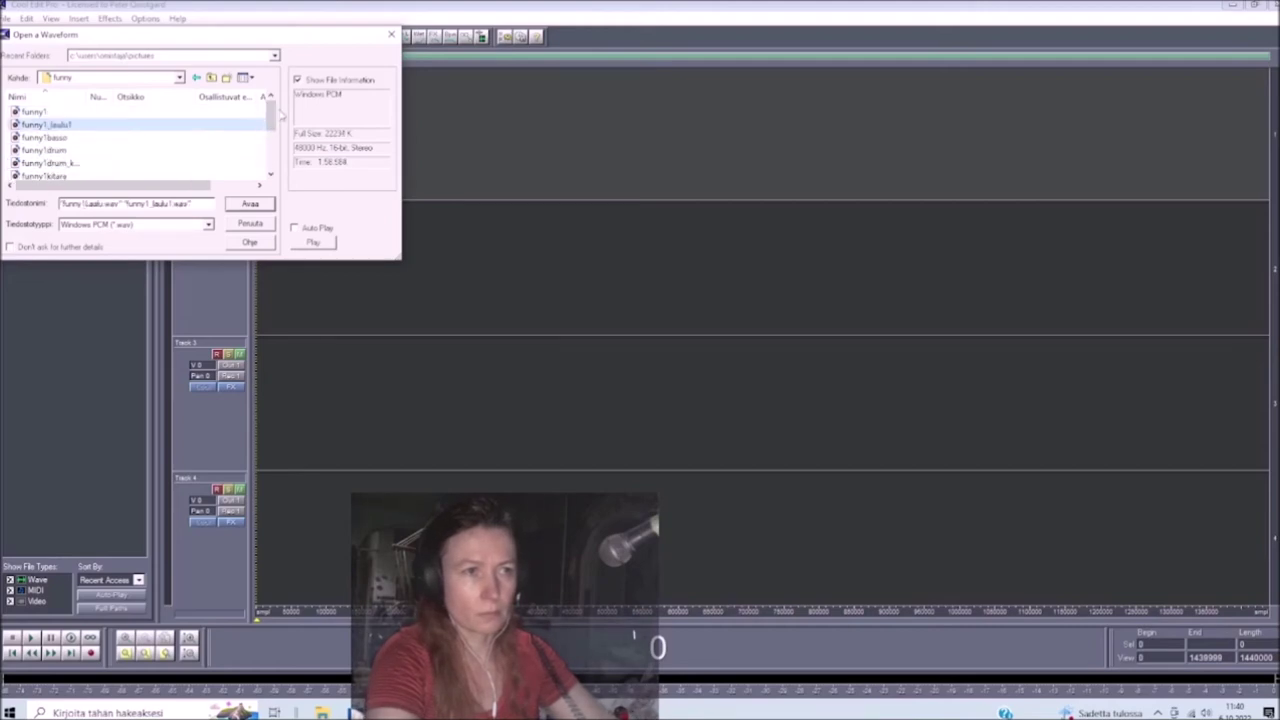
left_click(250, 204)
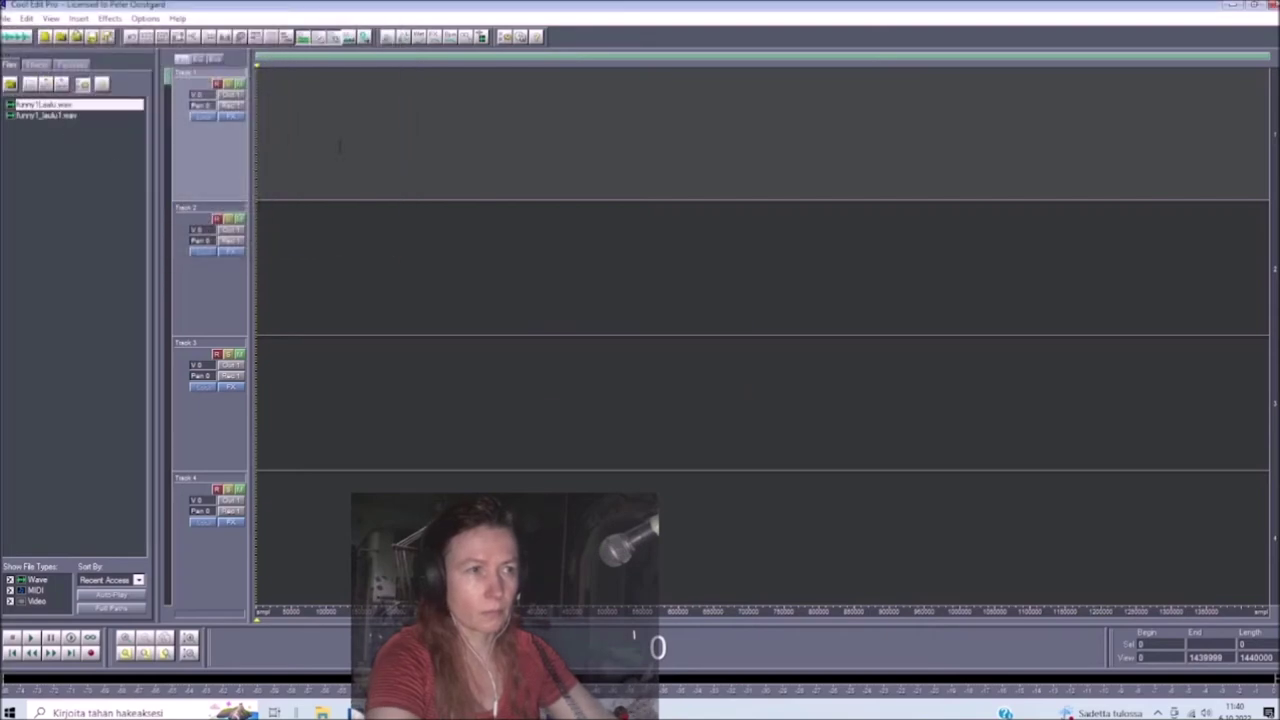
Place funny1Laalu.wav on Track 1 and funny1_laulu1.wav on Track 2, both at the start of the session.
left_click_drag(38, 105, 267, 108)
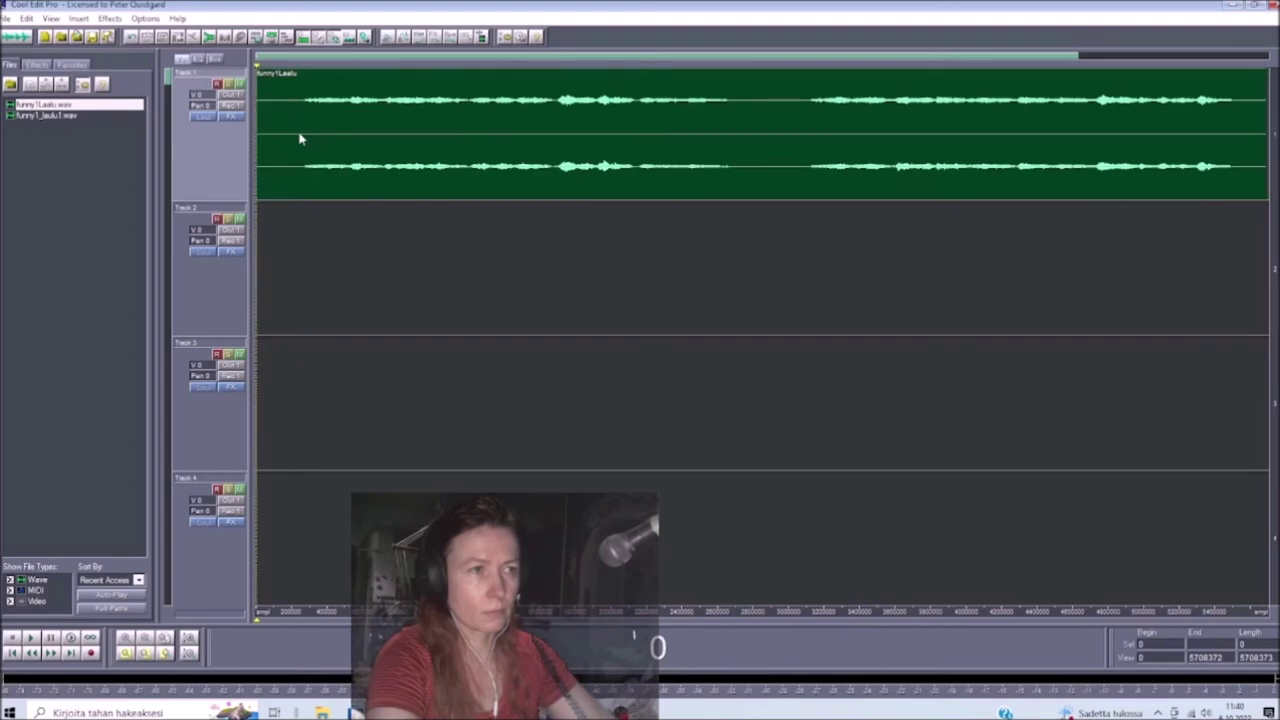
left_click(49, 118)
left_click_drag(49, 118, 343, 288)
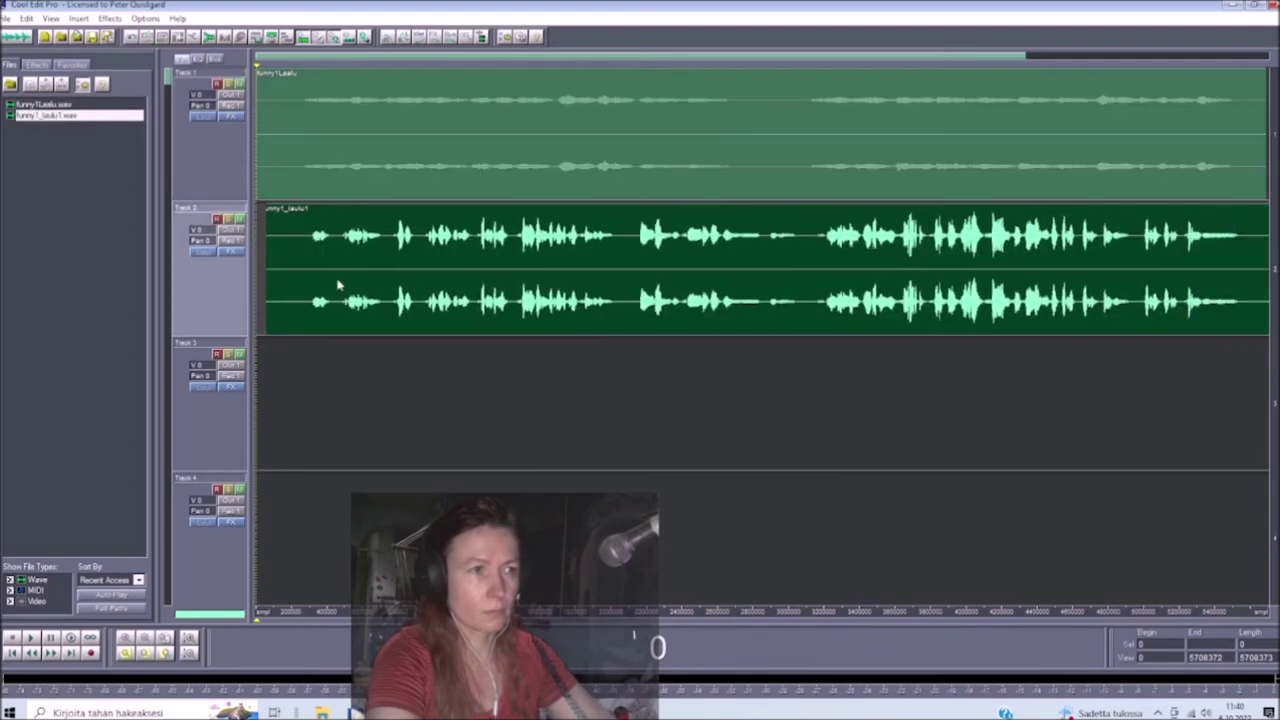
Open the Funny0953_MIX and Funny0953_MIX_kaiku waveforms together from the Kuvat folder.
left_click(10, 85)
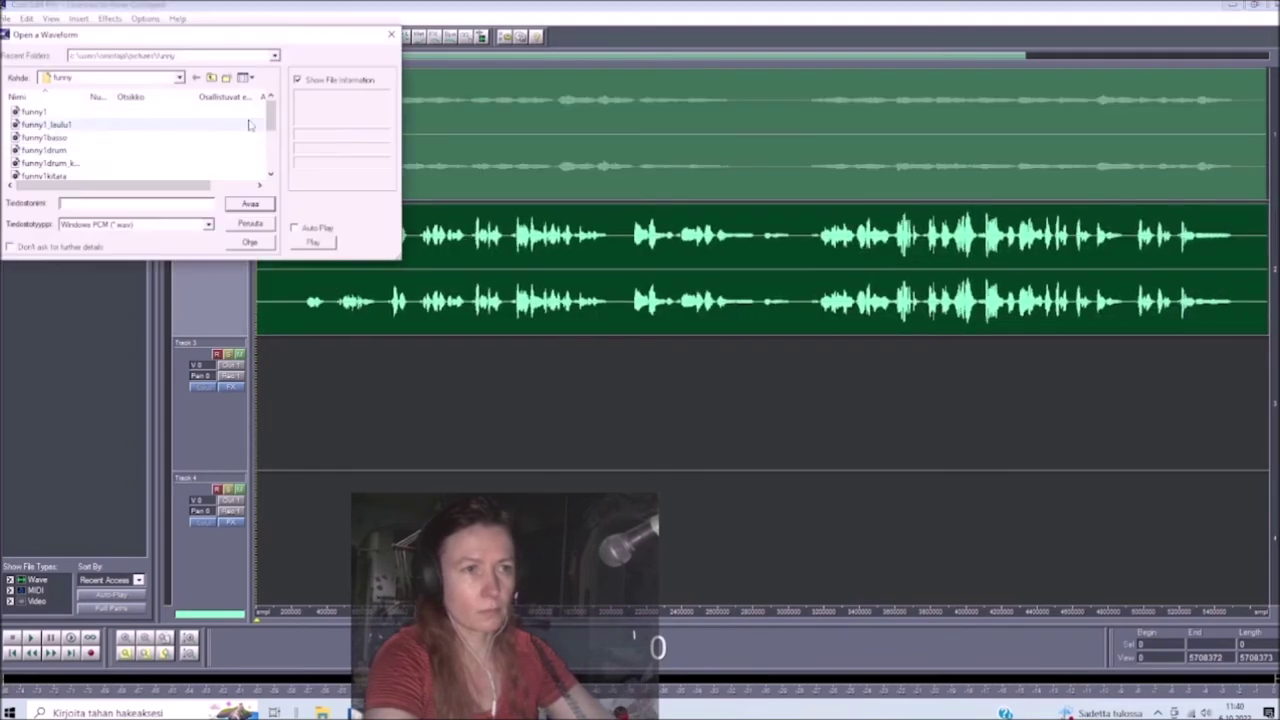
left_click(212, 78)
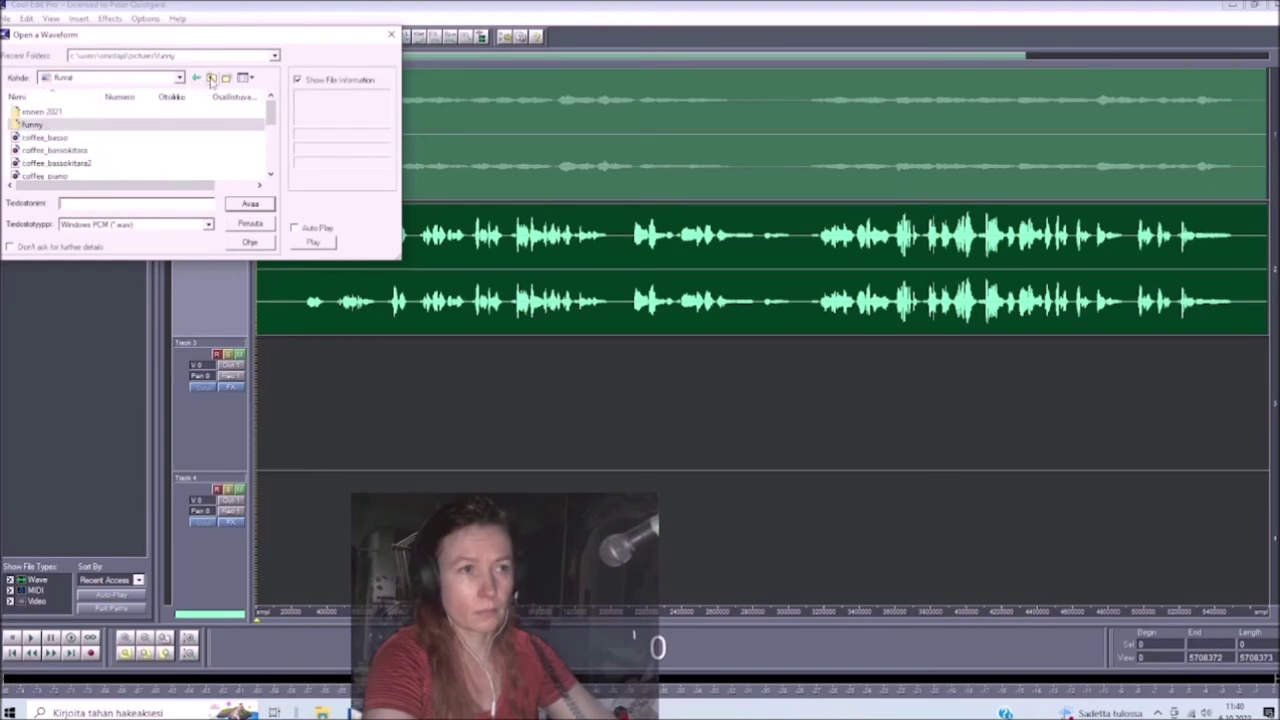
scroll(273, 123, "down", 2)
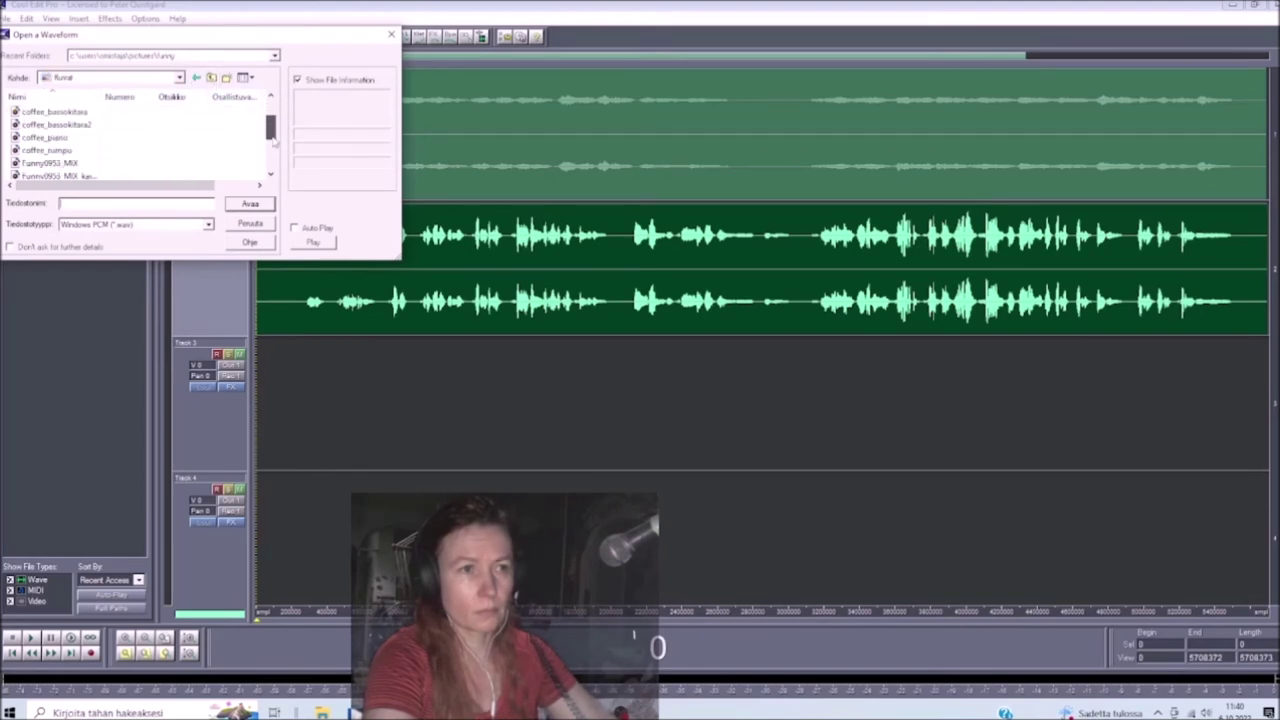
left_click(88, 151)
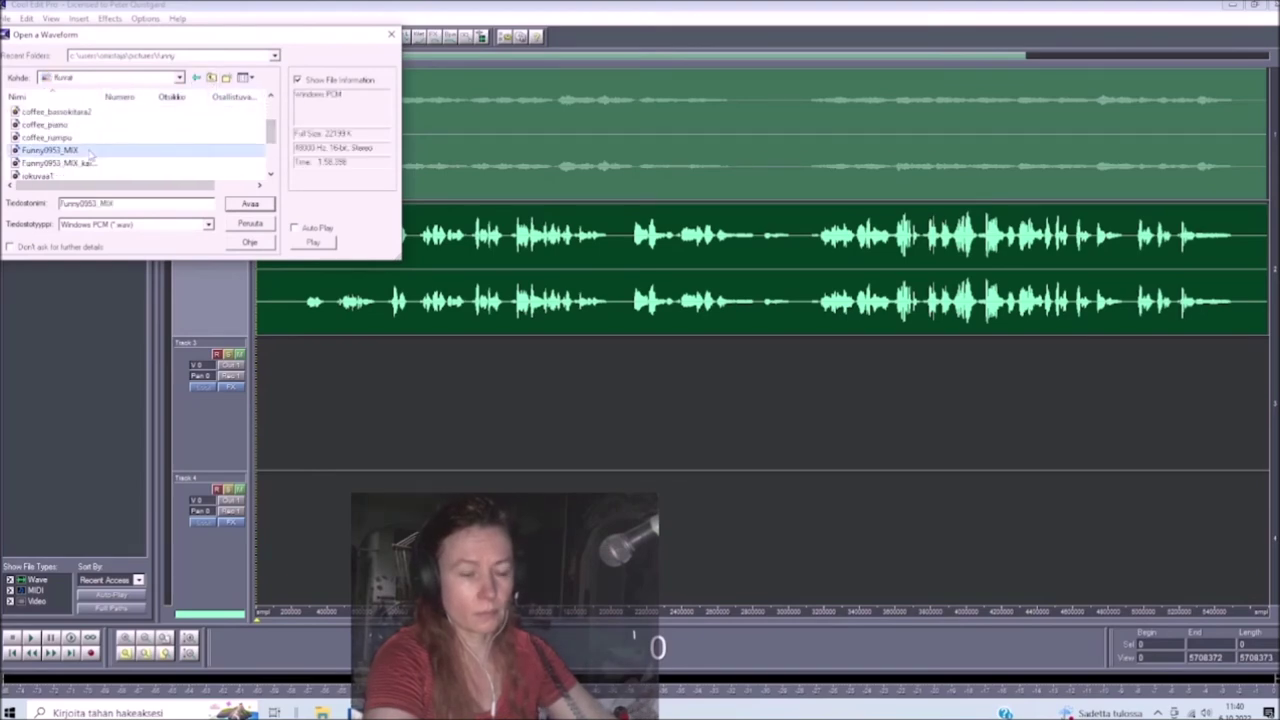
left_click(86, 164, "ctrl")
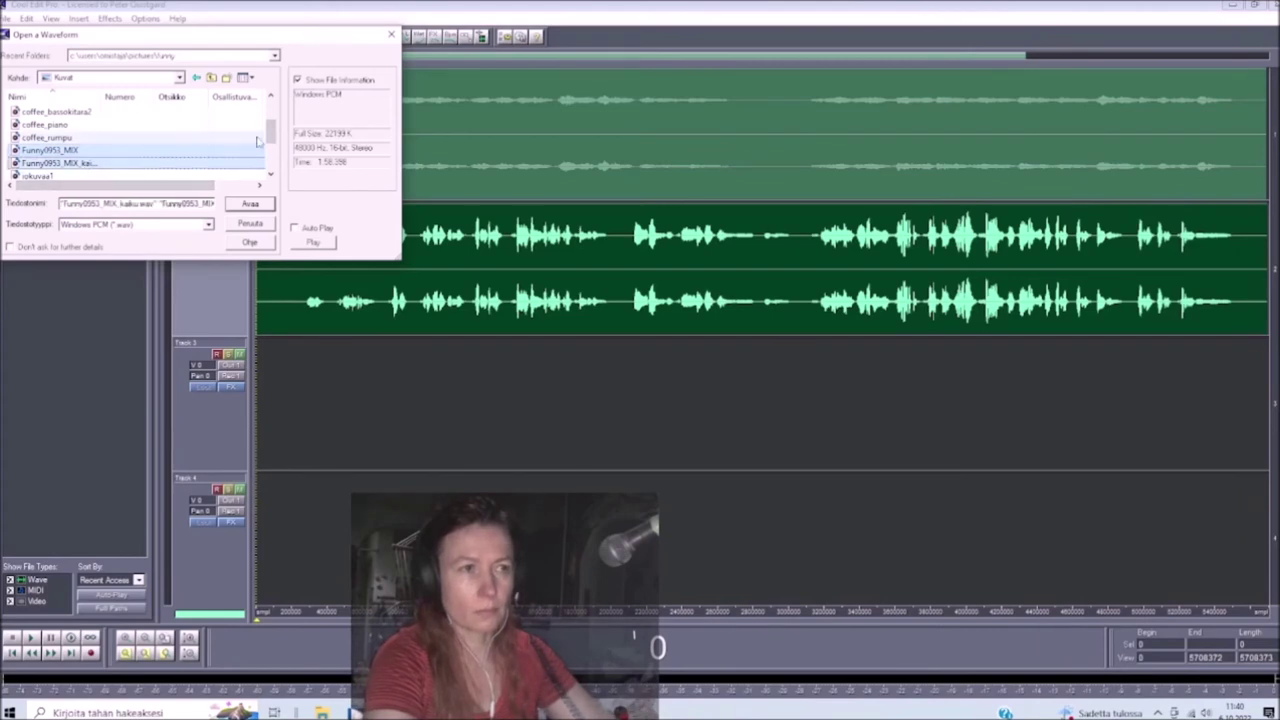
scroll(274, 155, "down", 2)
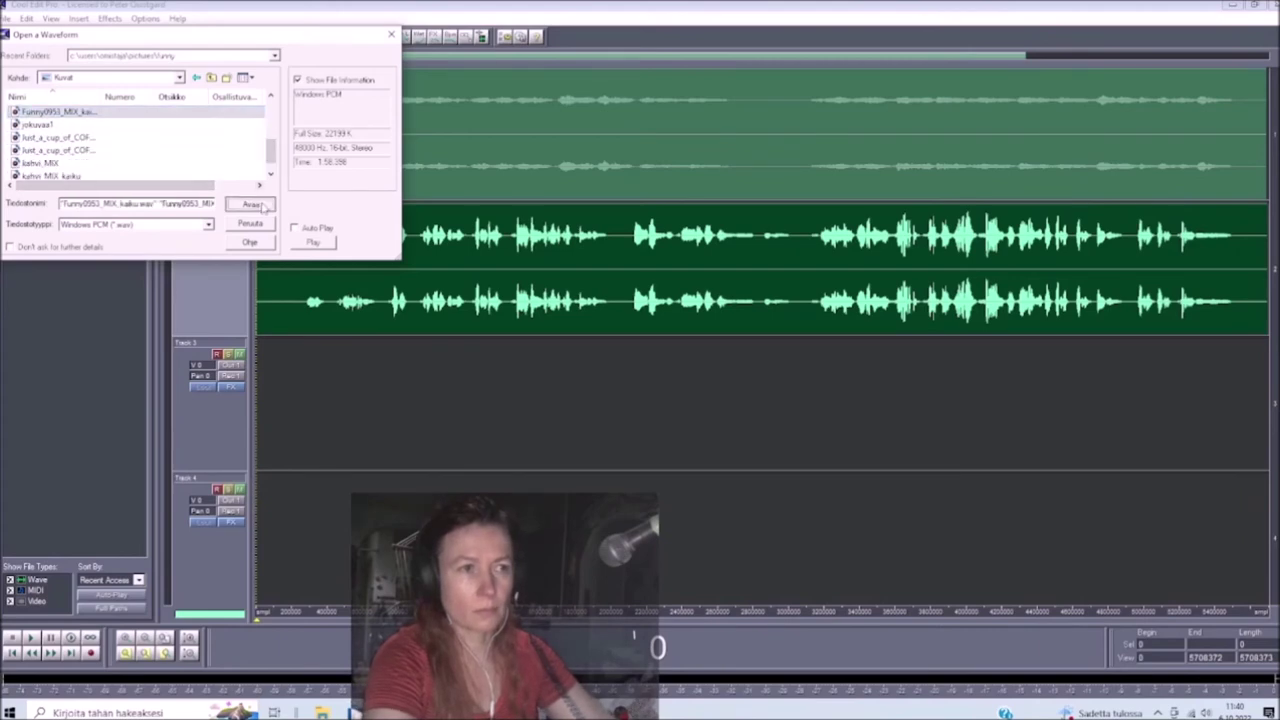
left_click(263, 205)
Place Funny0953_MIX_kaiku.wav on Track 3 and Funny0953_MIX.wav on Track 4, aligned to the start of the session.
left_click_drag(352, 380, 286, 372)
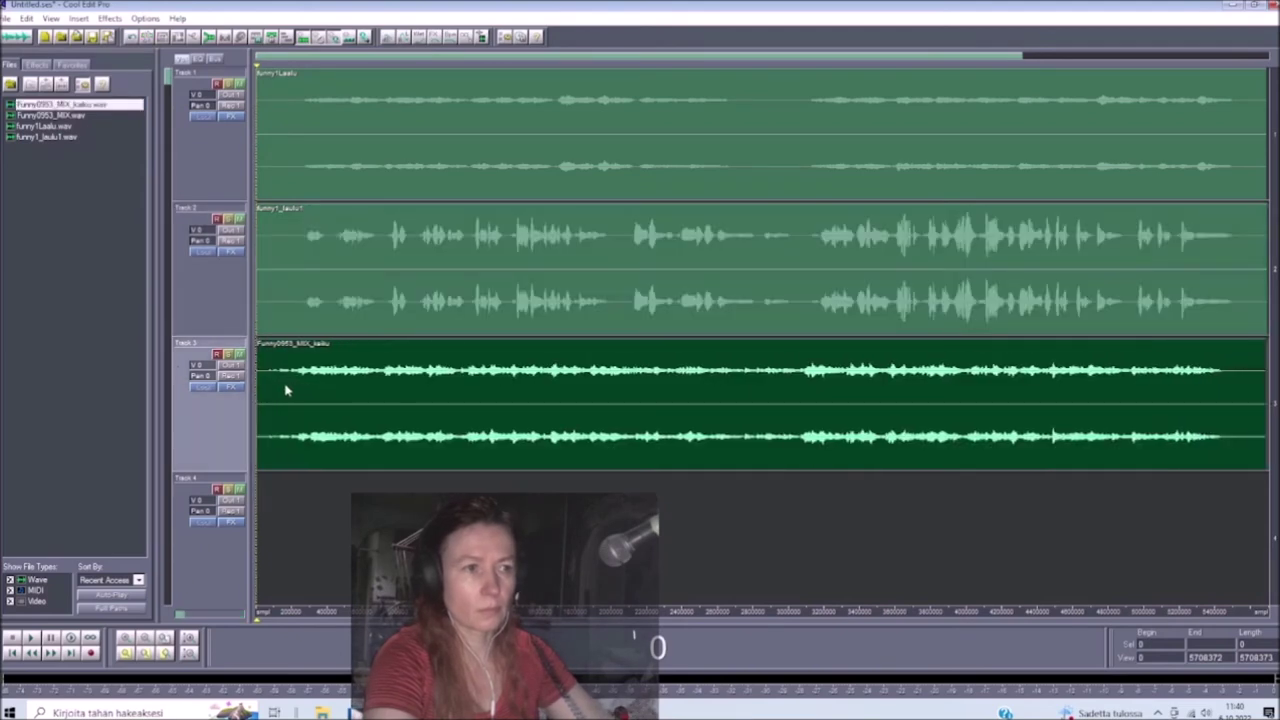
left_click(42, 116)
left_click_drag(311, 529, 275, 507)
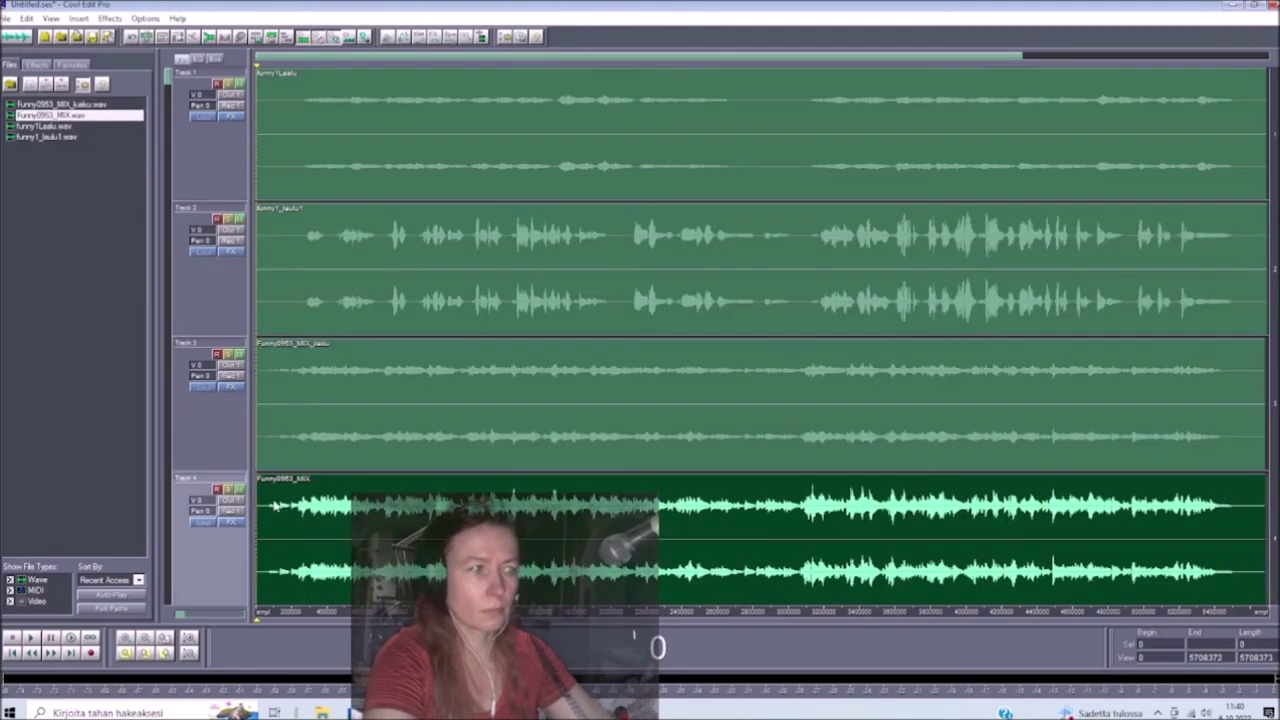
Normalize the whole Funny0953_MIX waveform on Track 4 to a lower level, and return to the multitrack session.
scroll(406, 414, "down", 1)
double_click(406, 414)
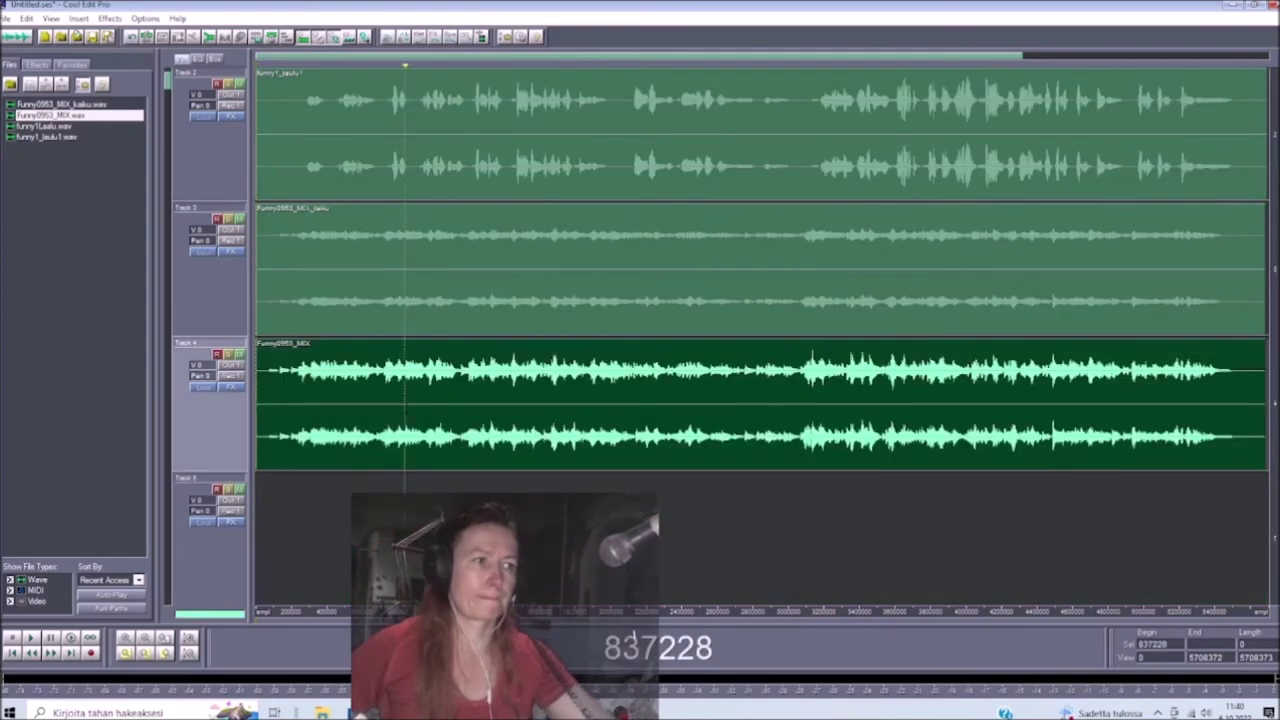
double_click(292, 379)
left_click(80, 18)
mouse_move(110, 83)
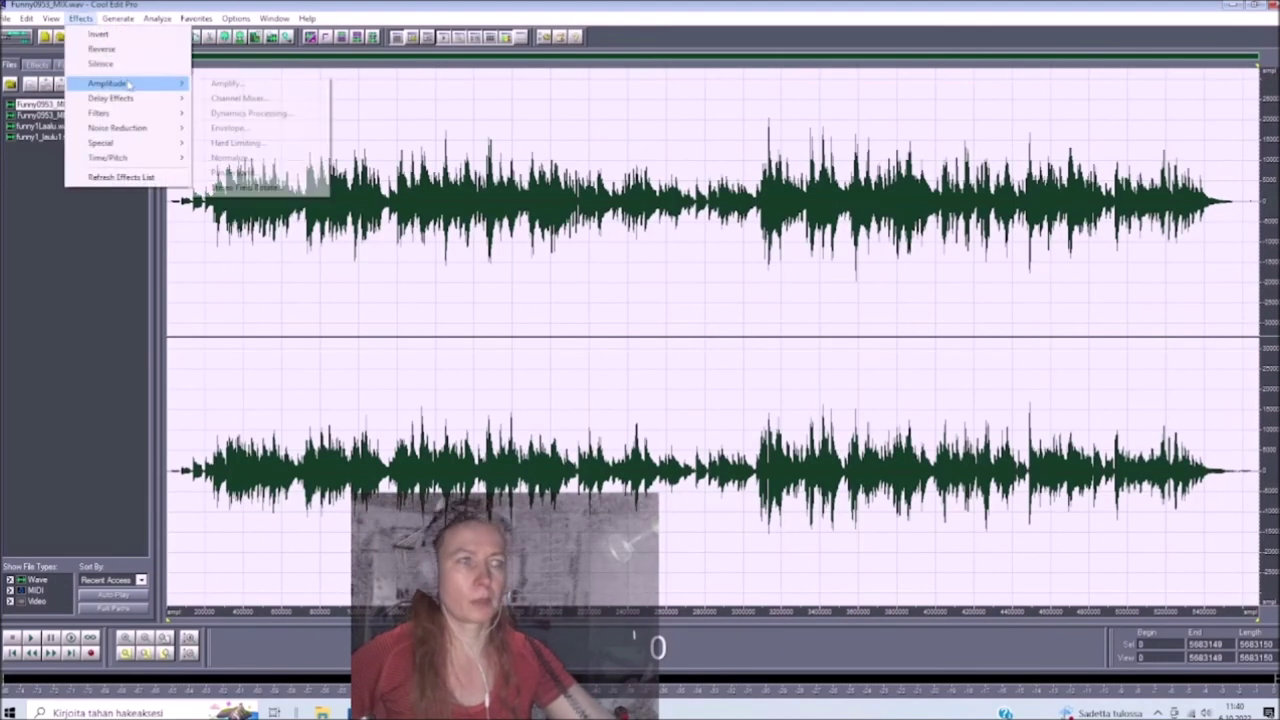
left_click(240, 158)
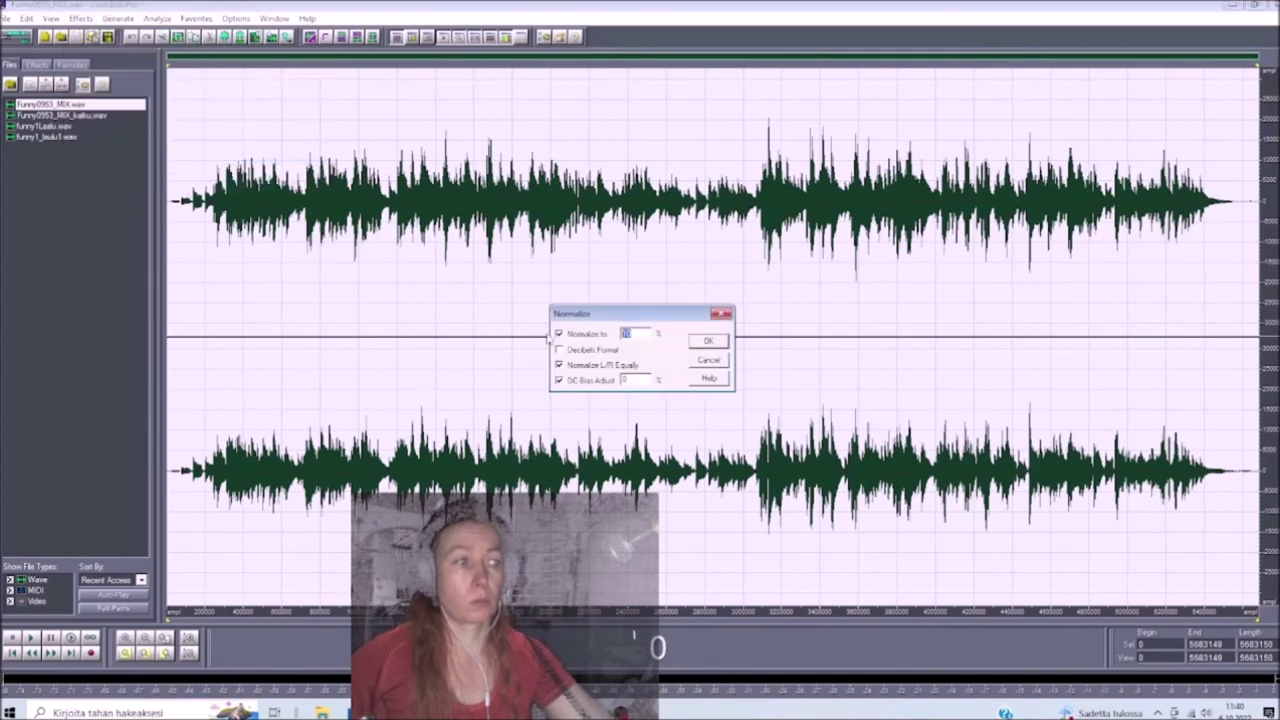
key("Return")
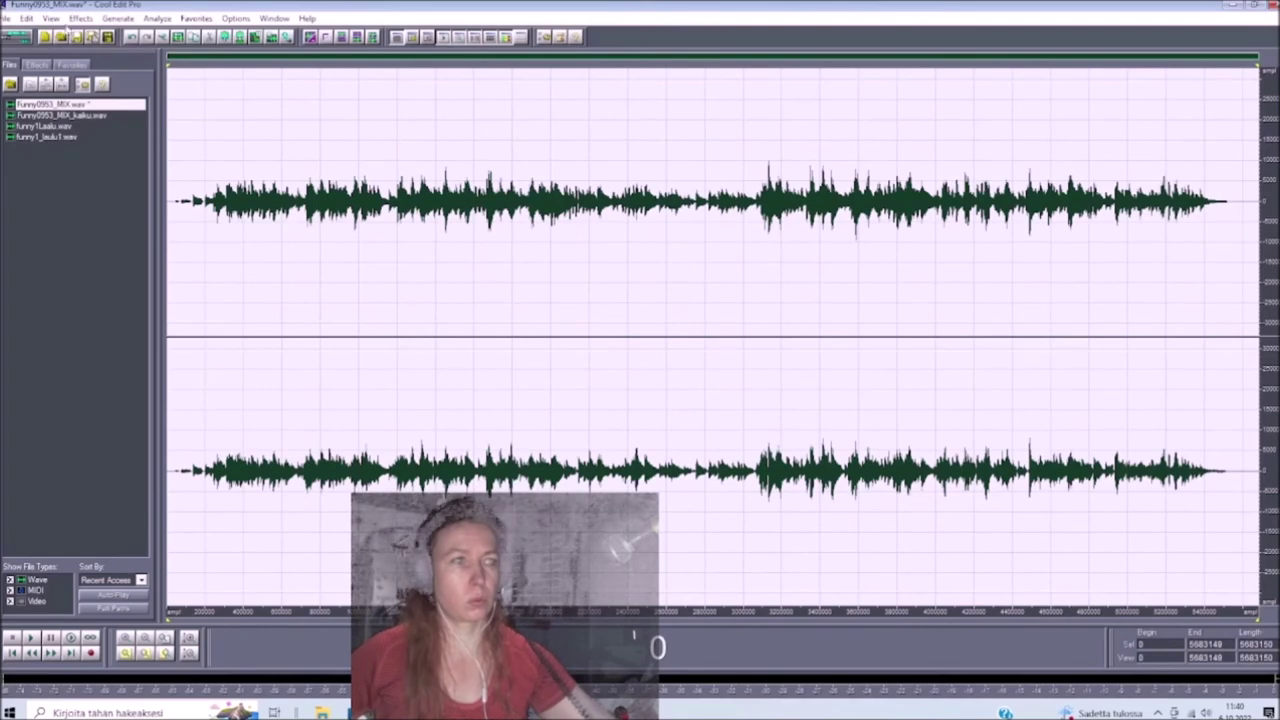
left_click(22, 37)
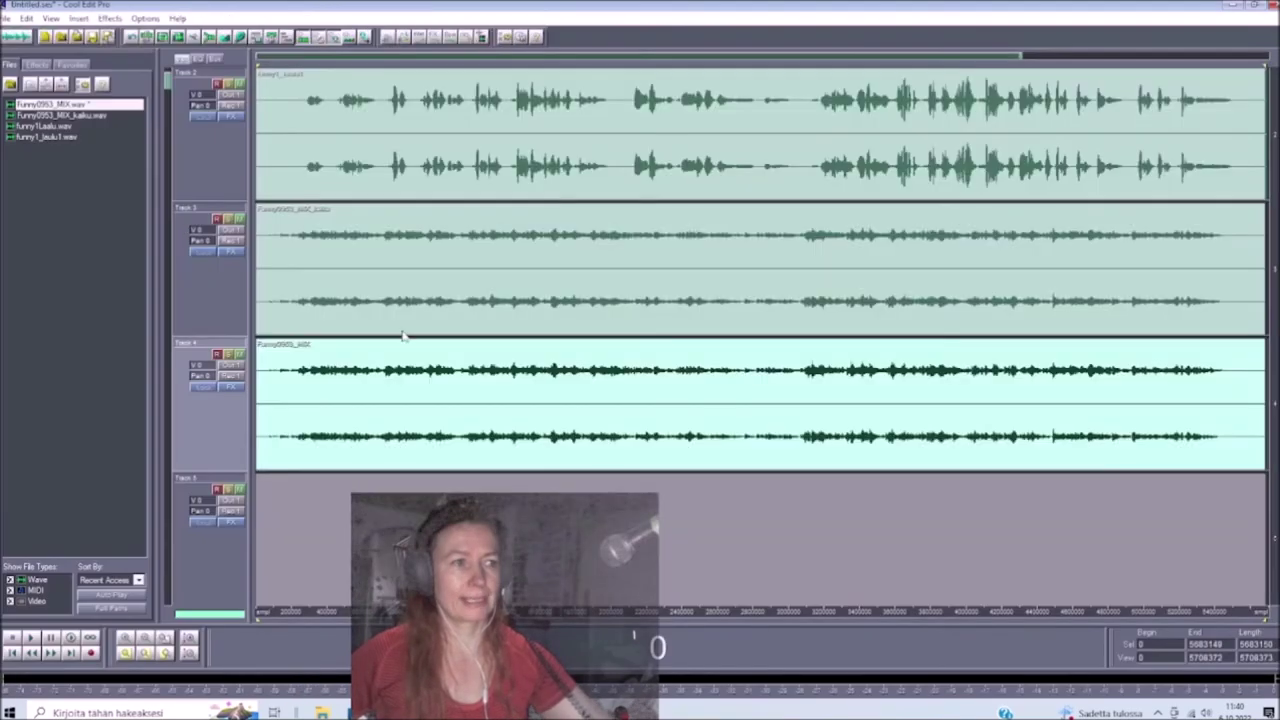
Normalize the whole Funny0953_MIX_kaiku waveform on Track 3 to 15%, and return to the multitrack session.
double_click(440, 277)
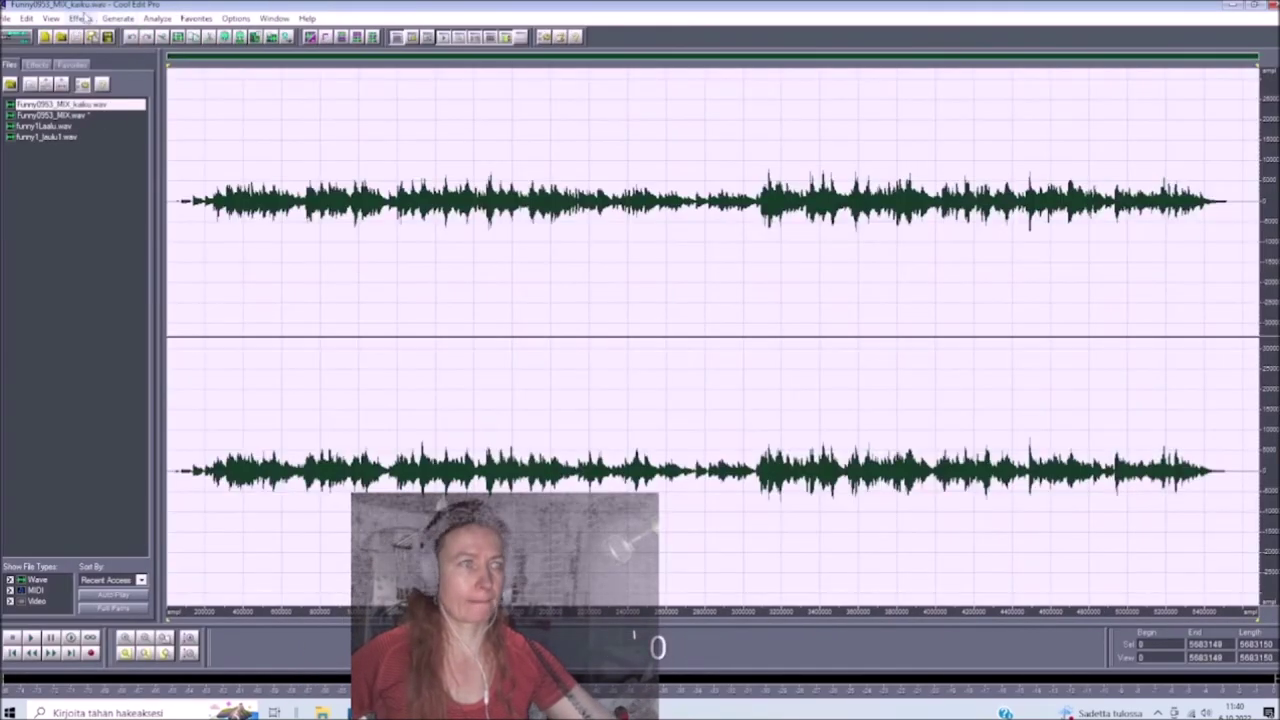
left_click(80, 18)
mouse_move(129, 80)
left_click(235, 157)
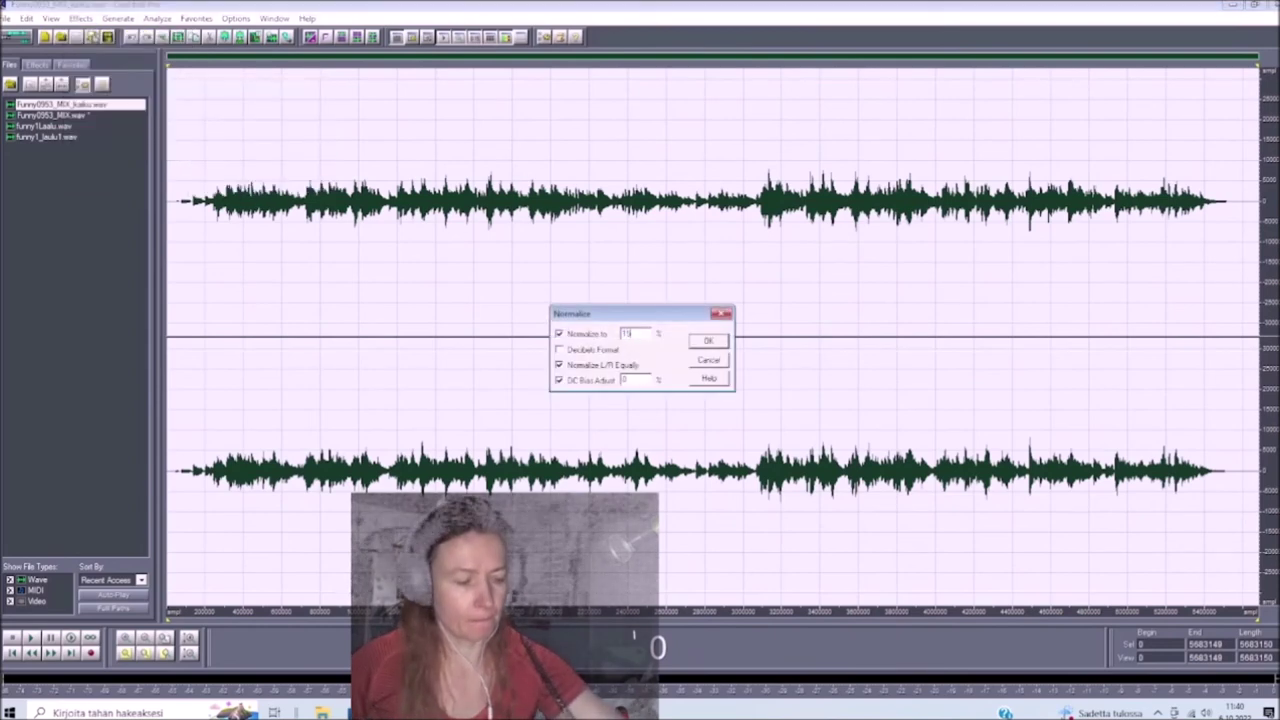
key("Return")
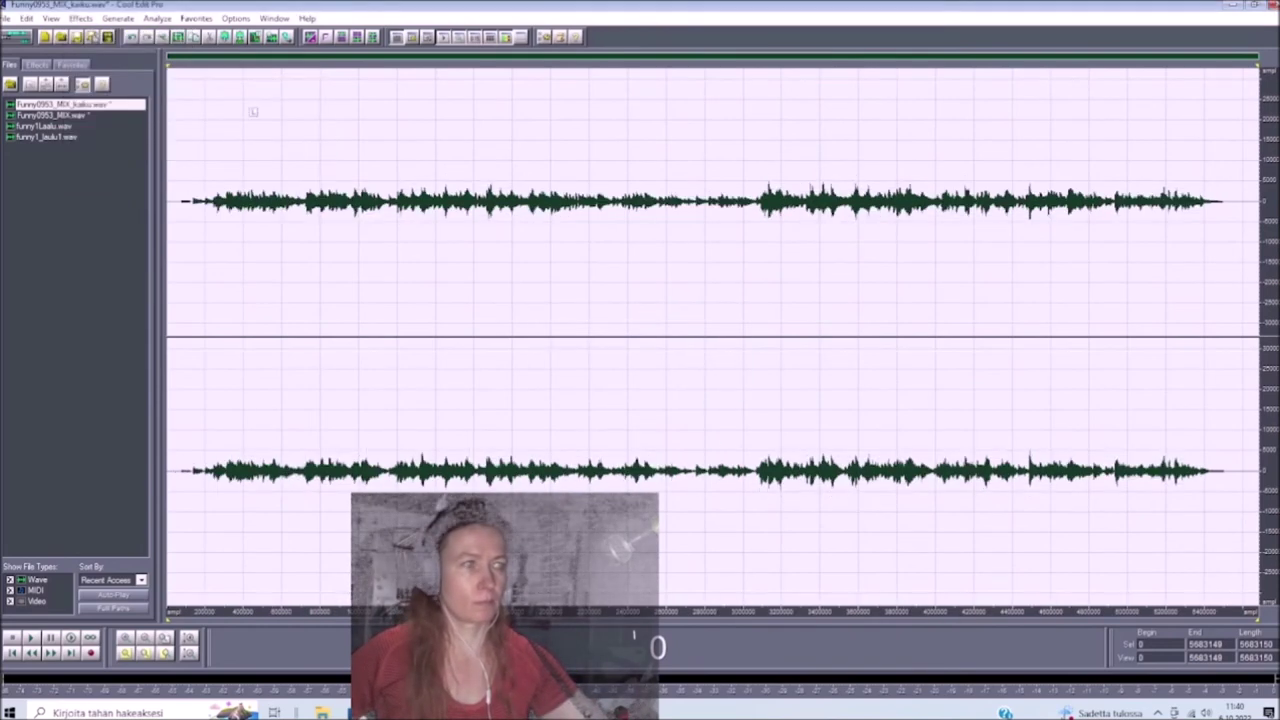
left_click(16, 38)
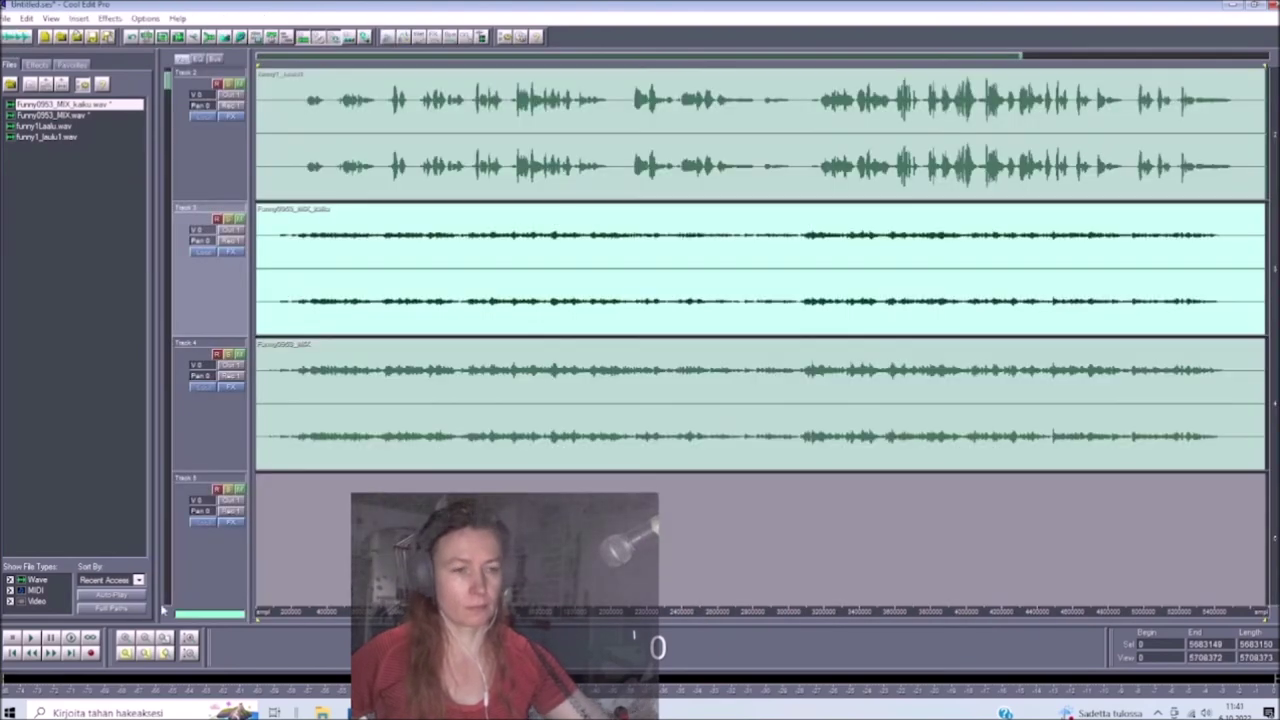
Play the multitrack session from the start to check the balance between the vocals and the song mixes.
left_click(12, 654)
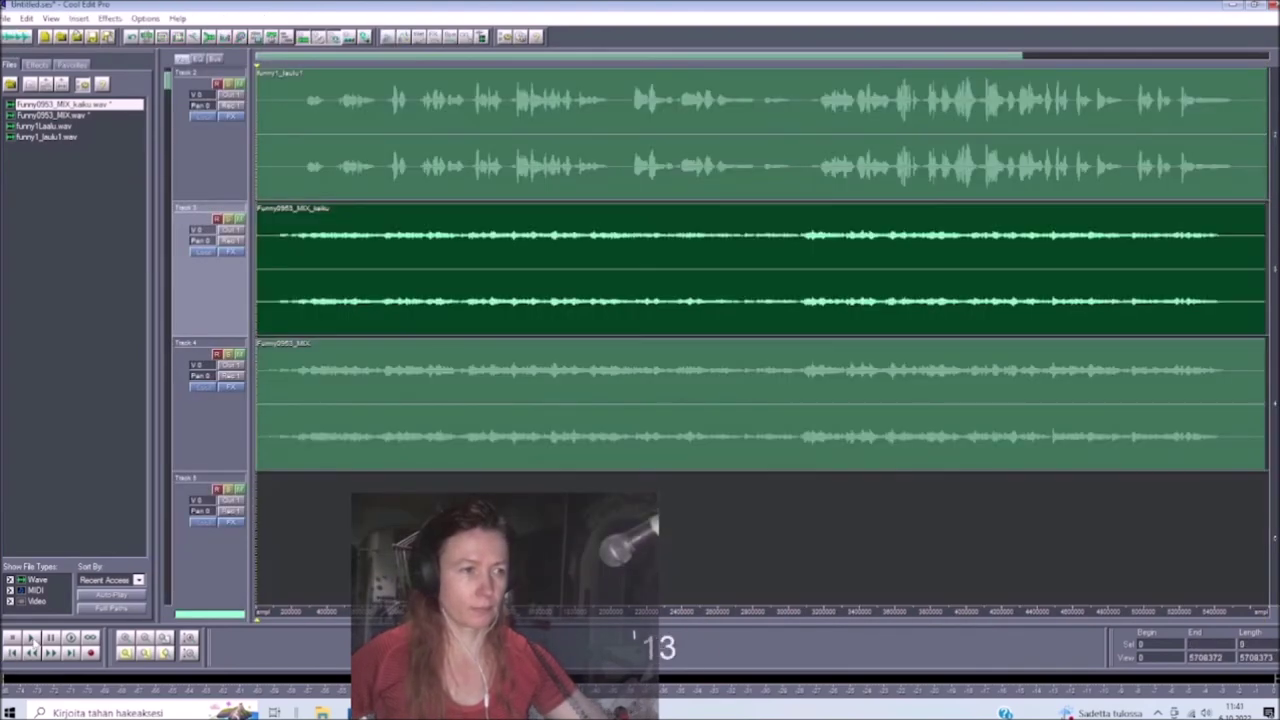
left_click(30, 638)
scroll(760, 340, "up", 1)
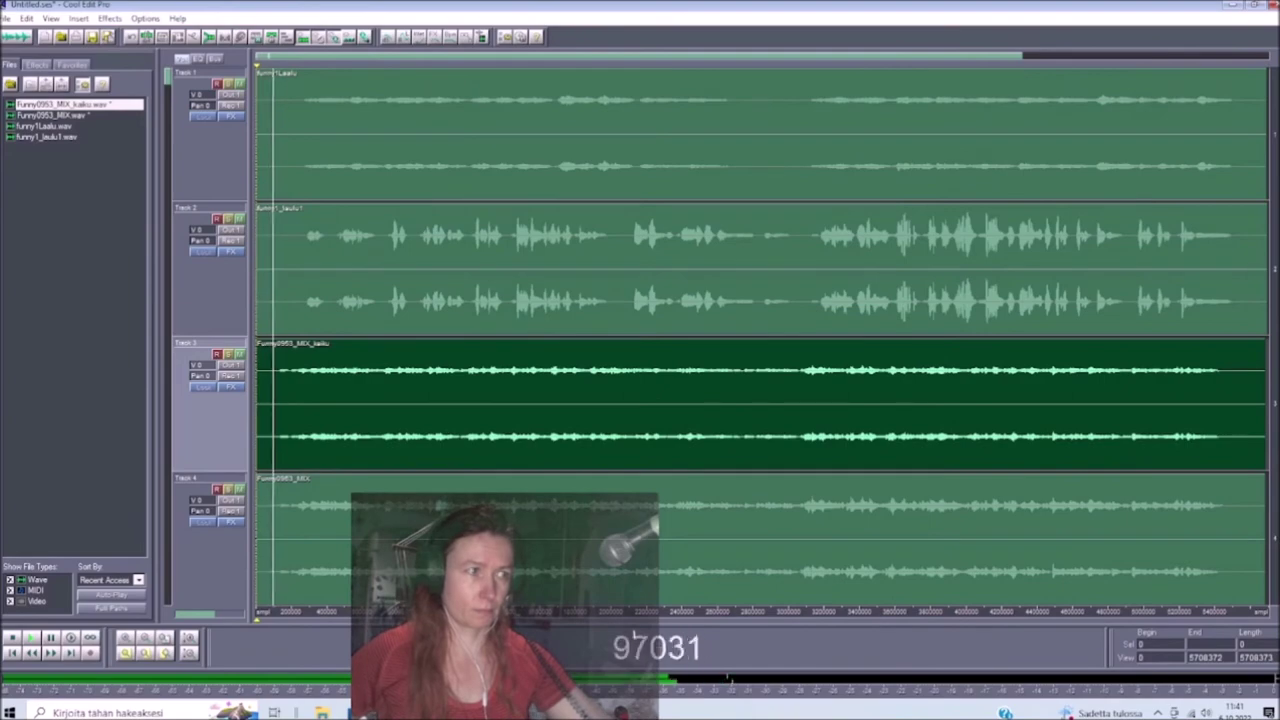
Lower the level of the funny1_laulu1 vocal waveform on Track 2 and return the cursor to the session start.
left_click(12, 40)
left_click(12, 40)
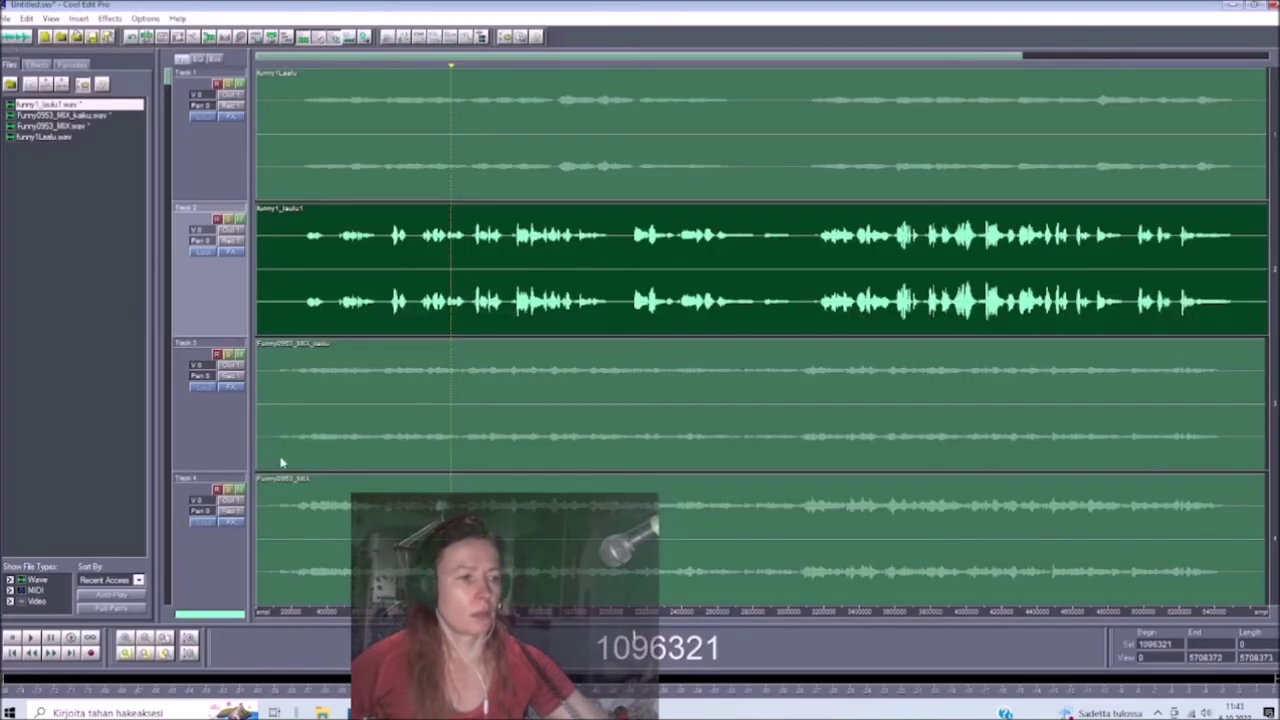
left_click(12, 652)
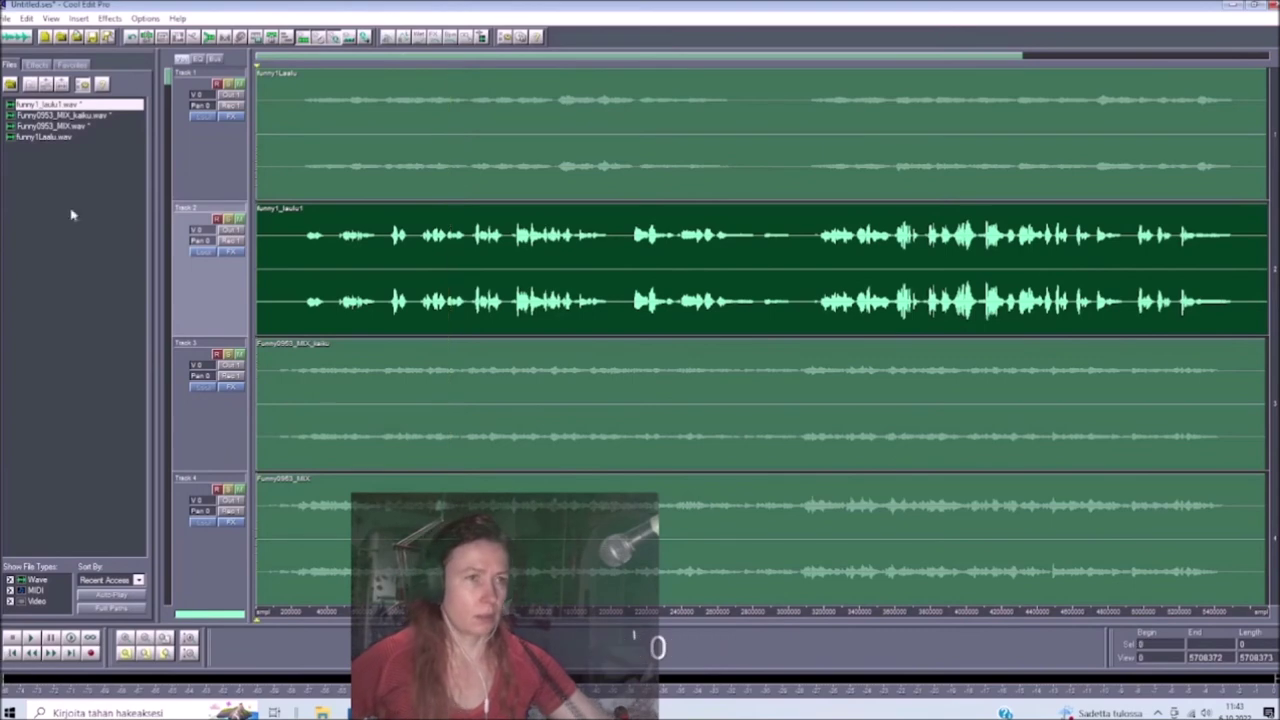
Save the multitrack session as Funny1143 in the funny folder, saving the changes to all modified waveforms.
left_click(8, 19)
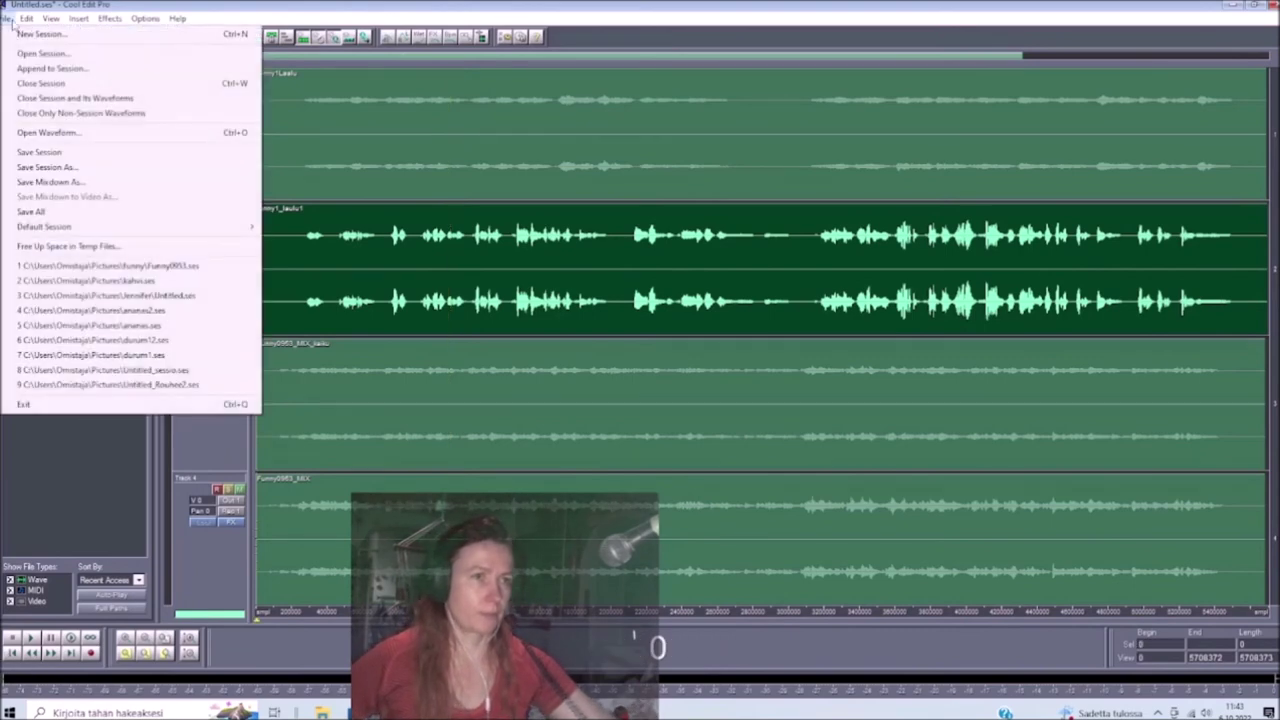
left_click(71, 168)
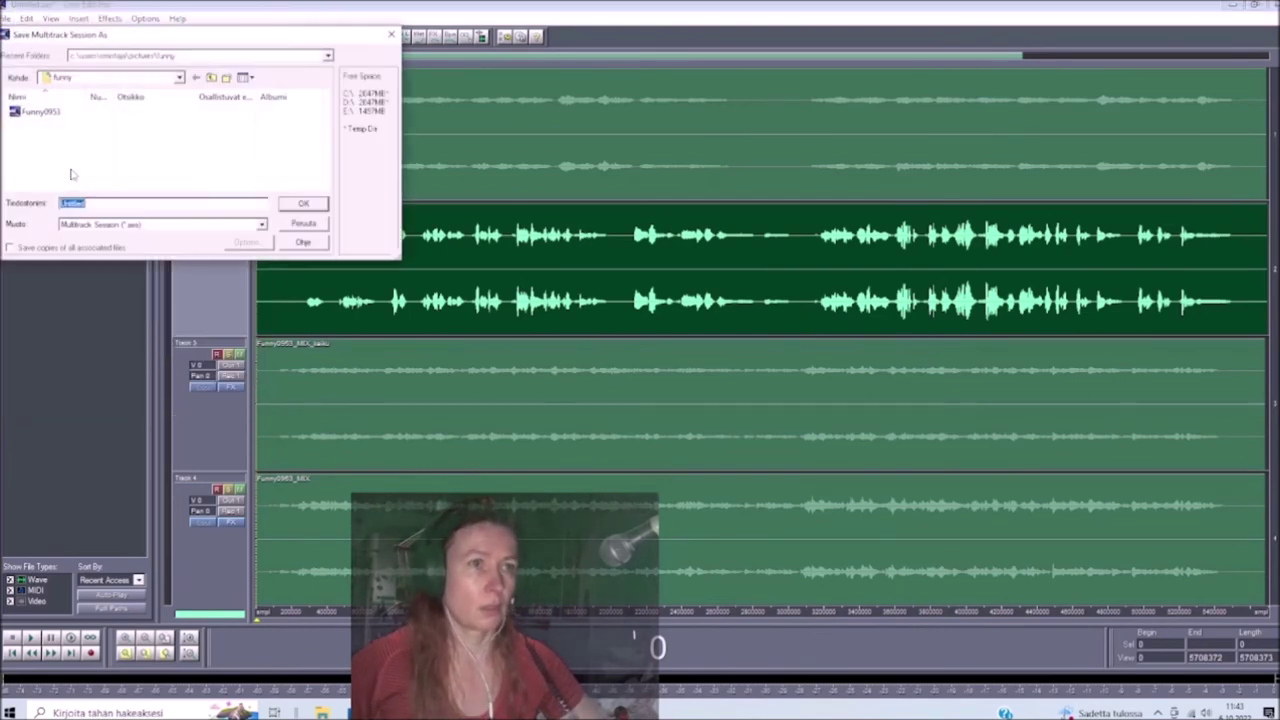
left_click(42, 112)
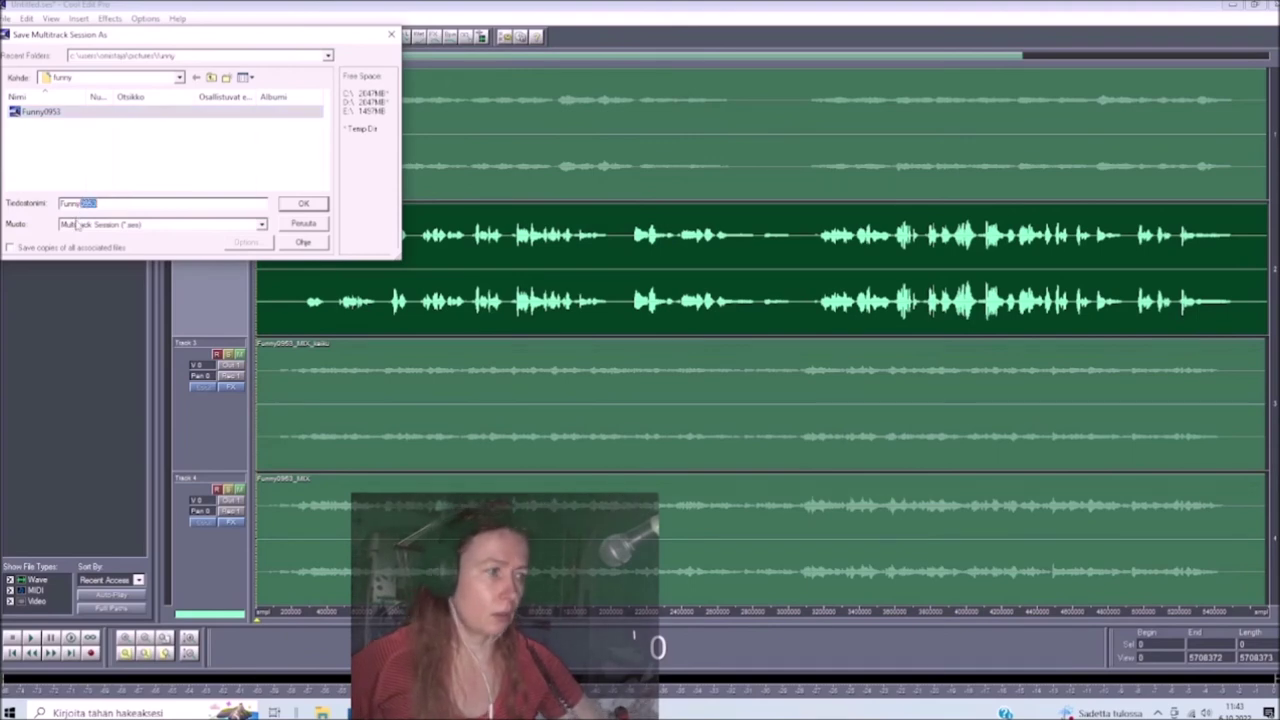
type("114")
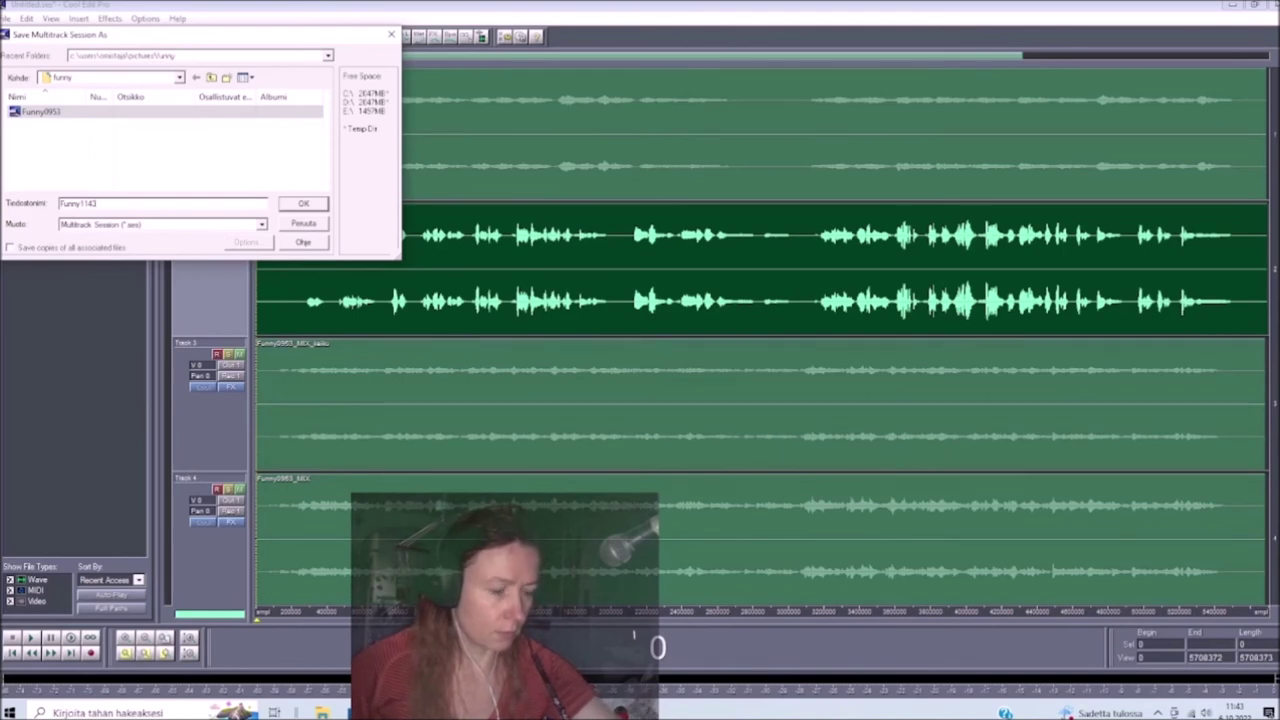
key("Return")
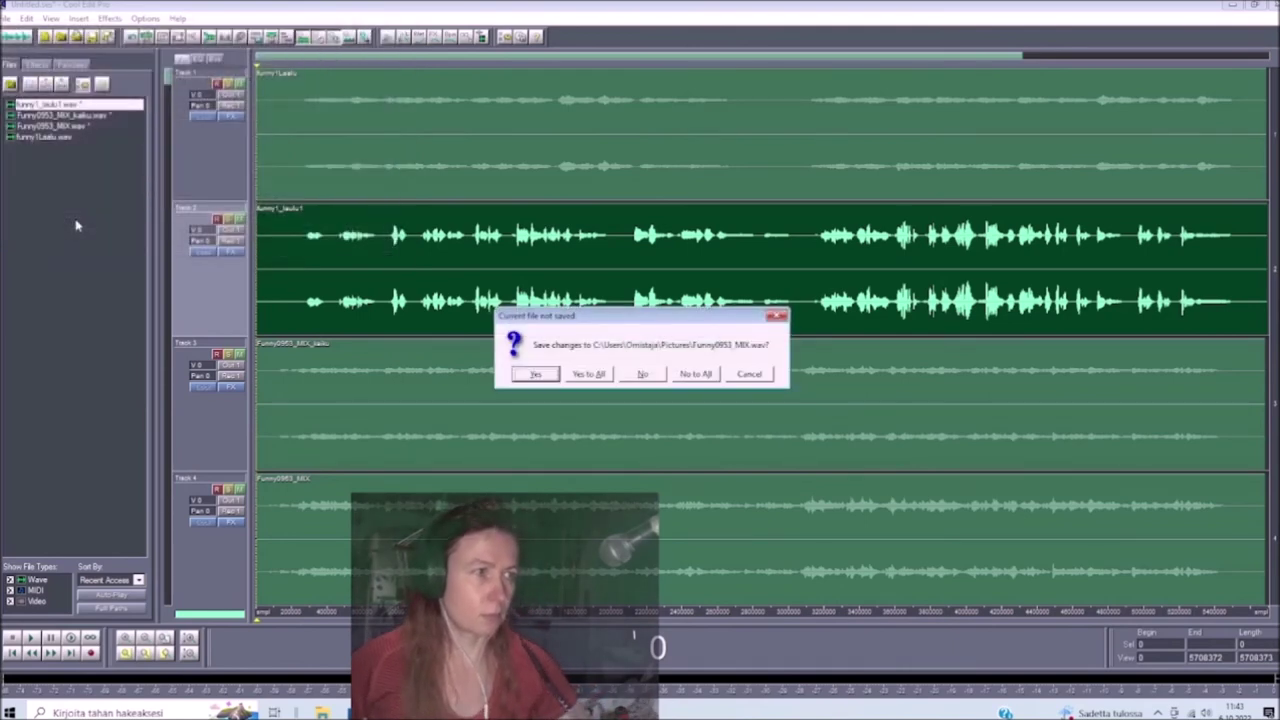
left_click(598, 378)
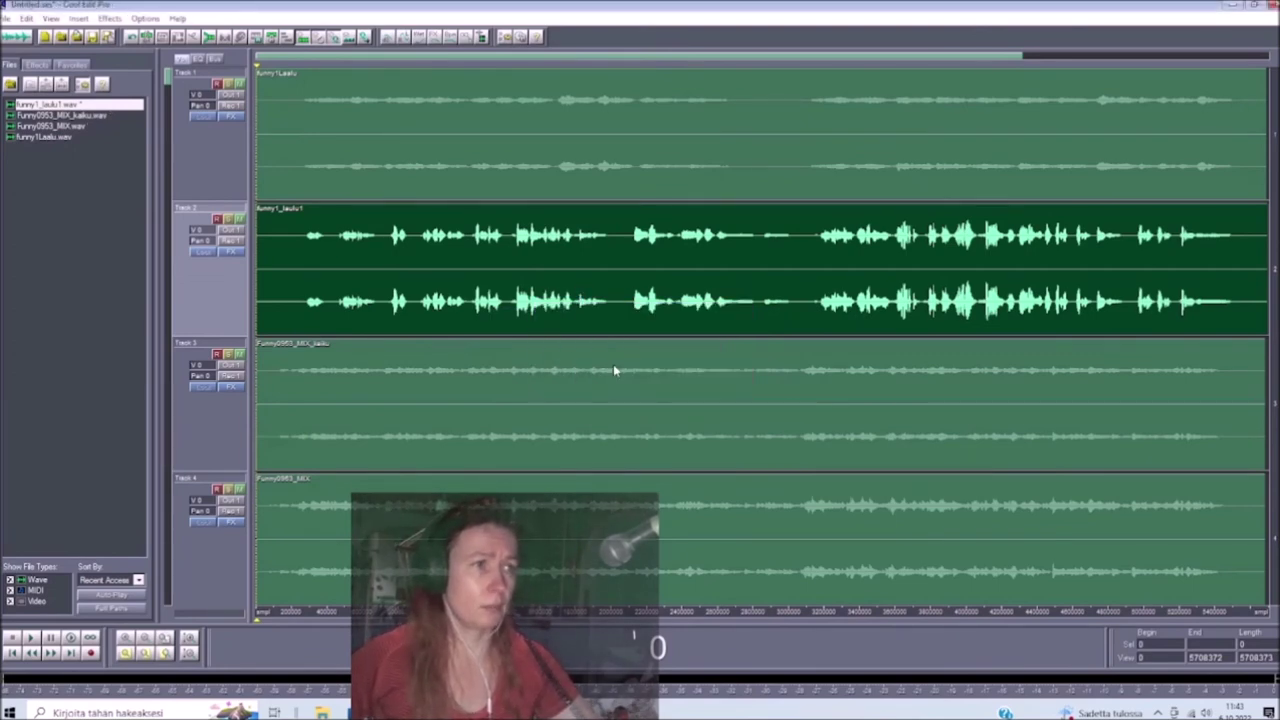
Save a 16-bit Windows PCM mixdown in the funny folder, named Meaning_06102022_ followed by the artist's surname and _MIX.
left_click(5, 18)
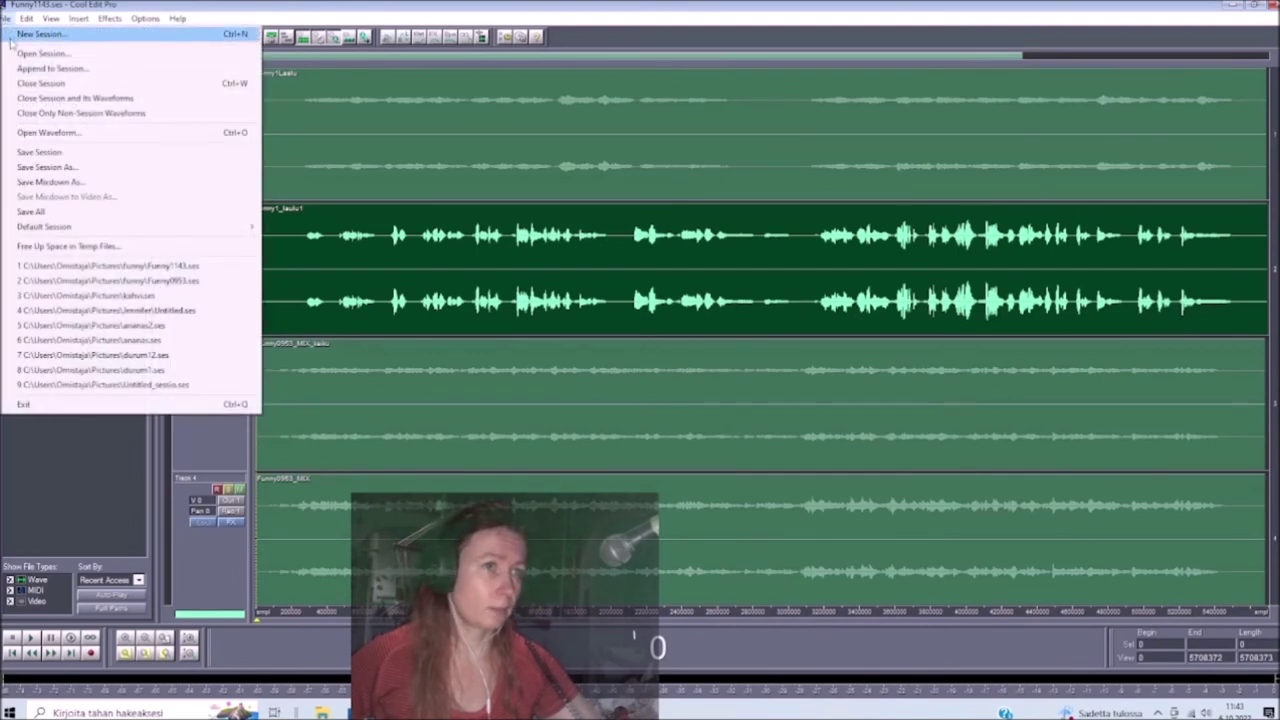
left_click(77, 182)
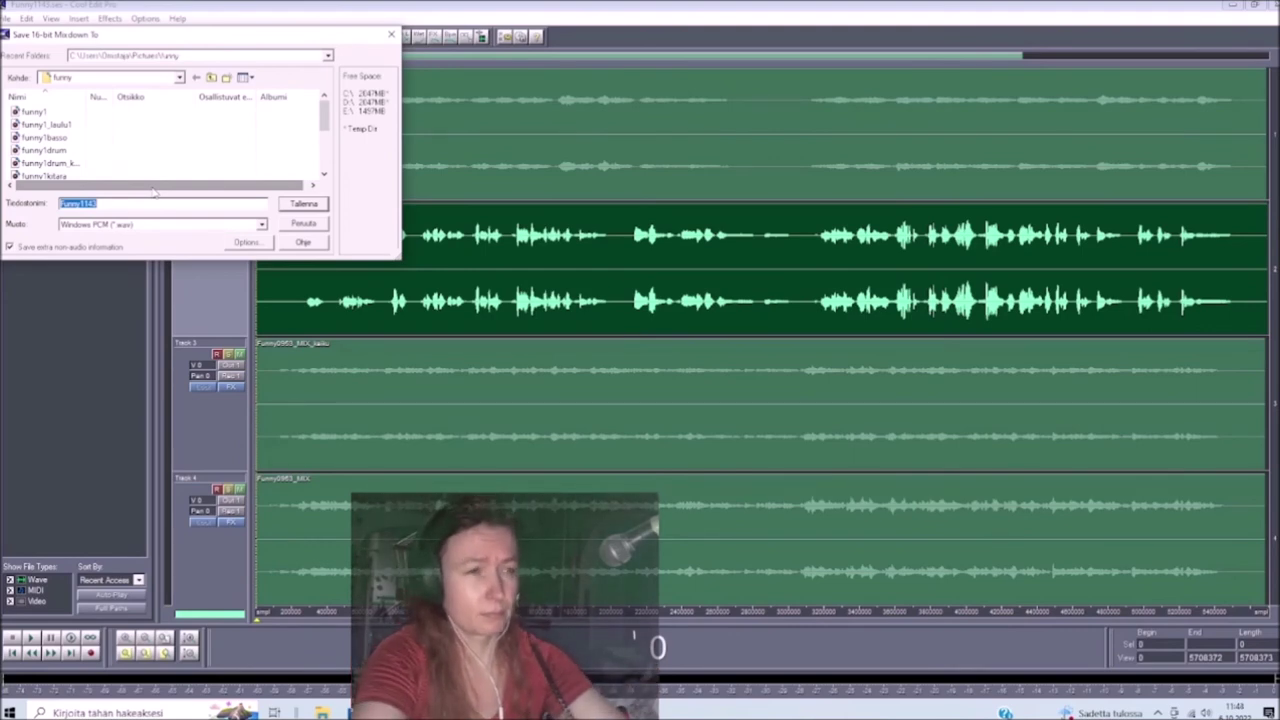
key("BackSpace")
type("M")
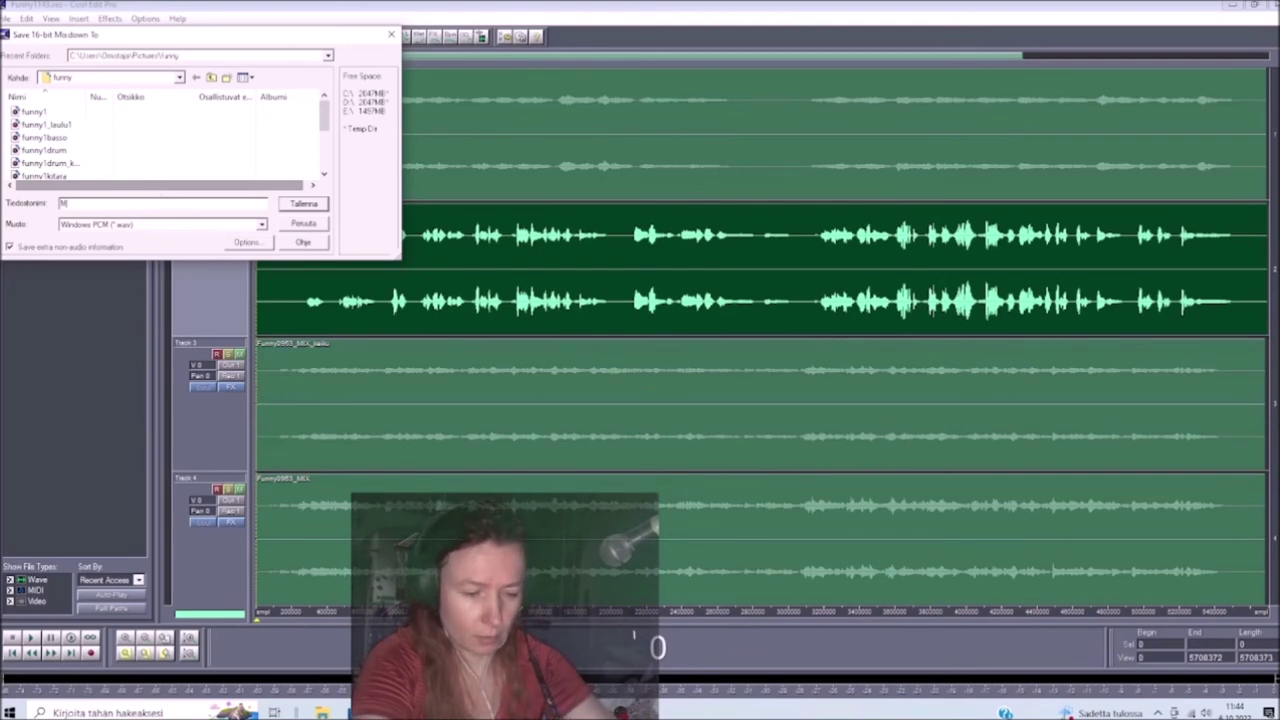
type("eaning_06102022_H")
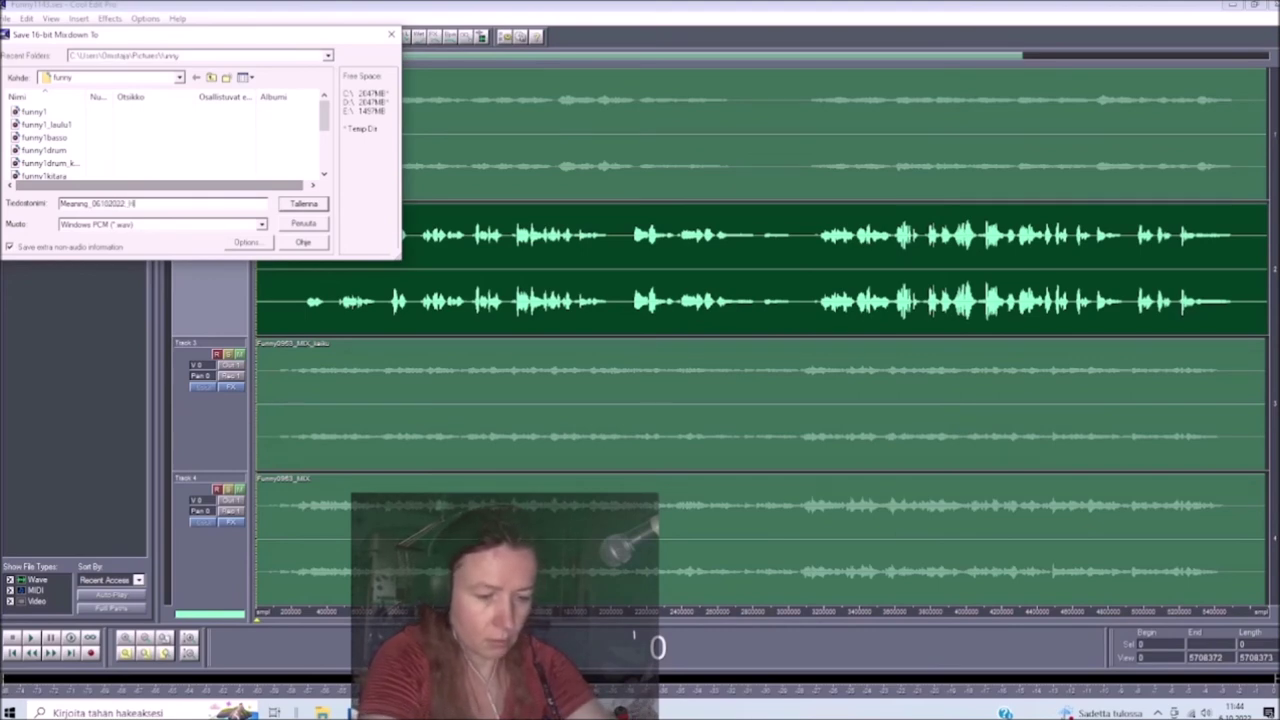
type("olopainen")
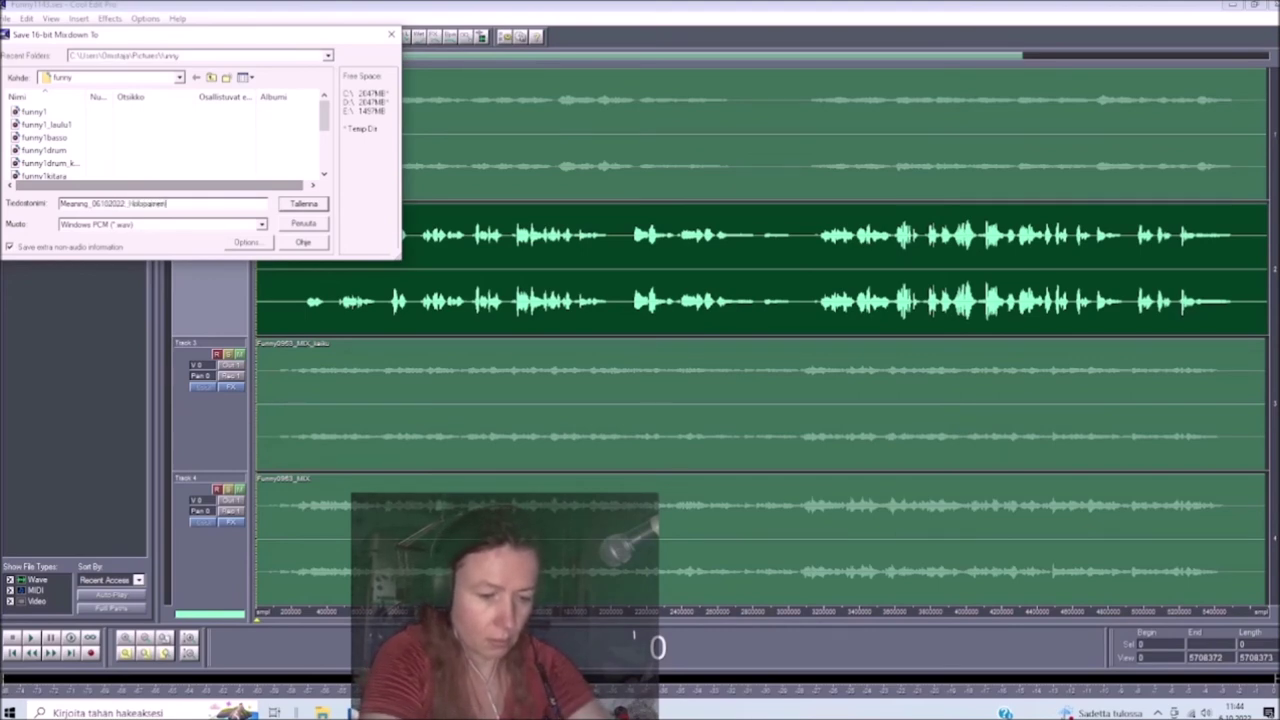
type("_M")
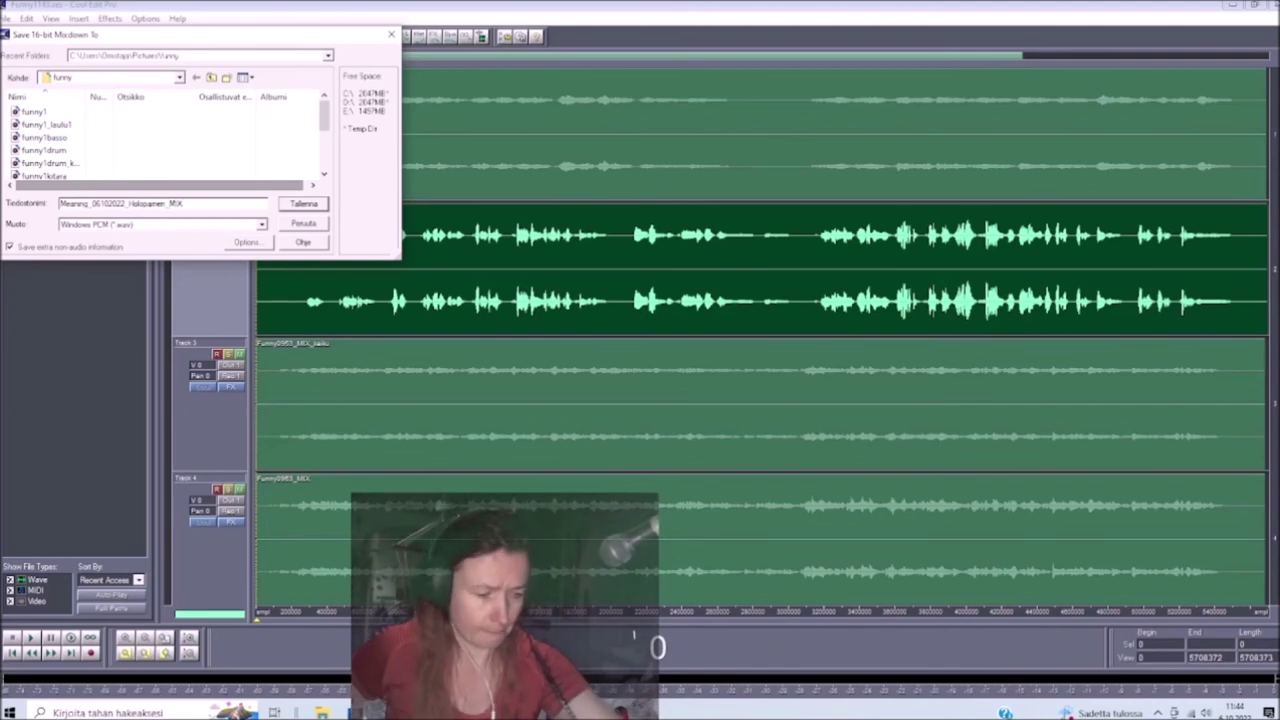
type("IX")
key("Return")
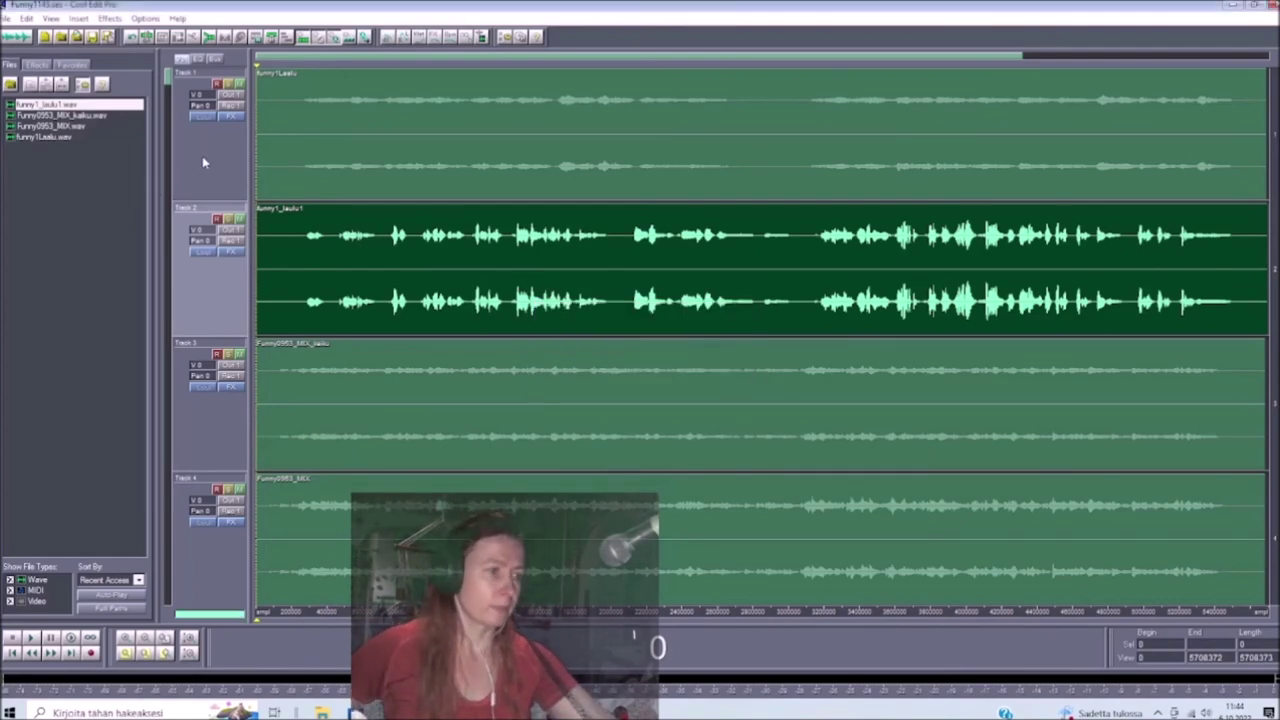
Close the session together with its waveforms, and open the saved Meaning mixdown for single-waveform editing.
left_click(7, 19)
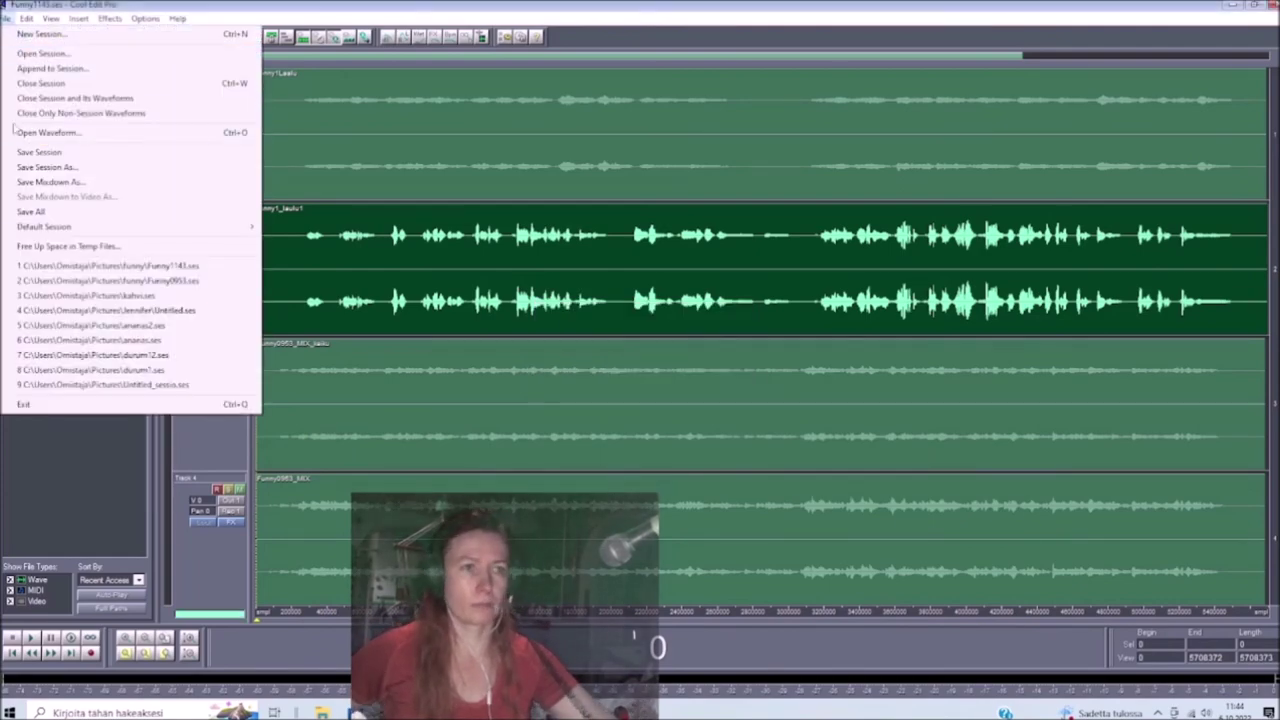
left_click(60, 95)
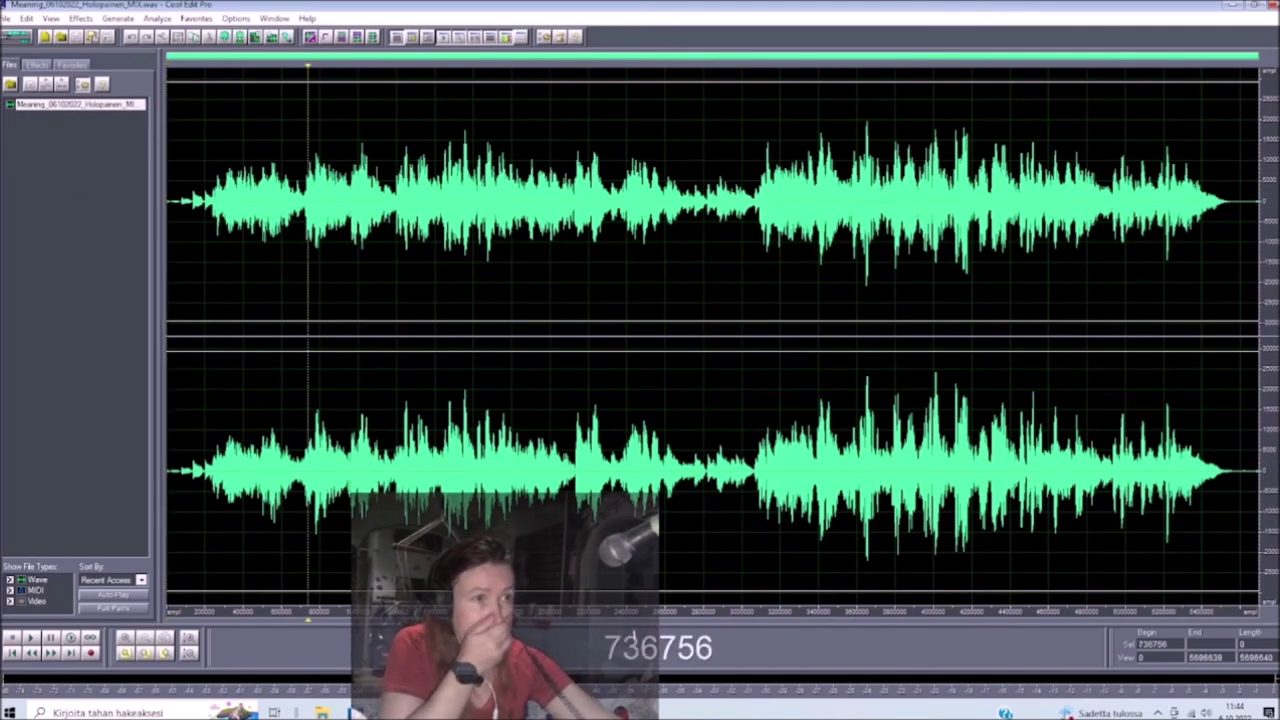
Normalize the entire Meaning mixdown waveform to 70%.
double_click(309, 255)
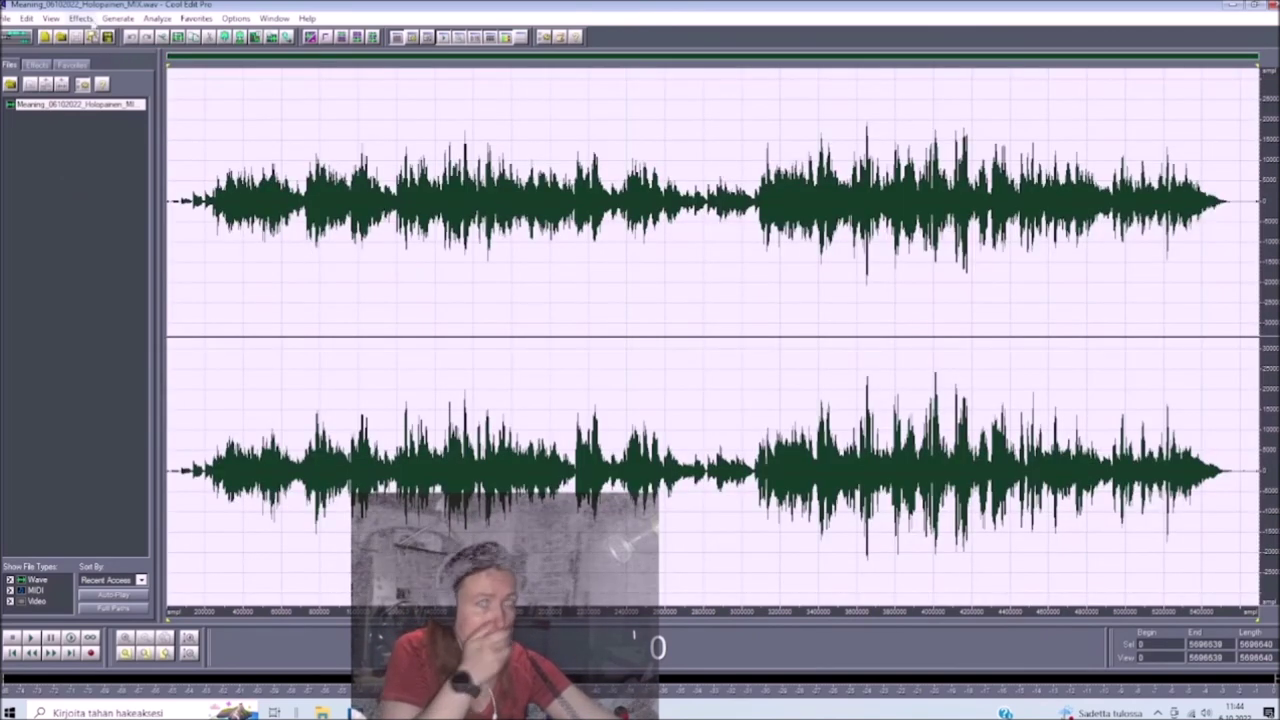
left_click(86, 20)
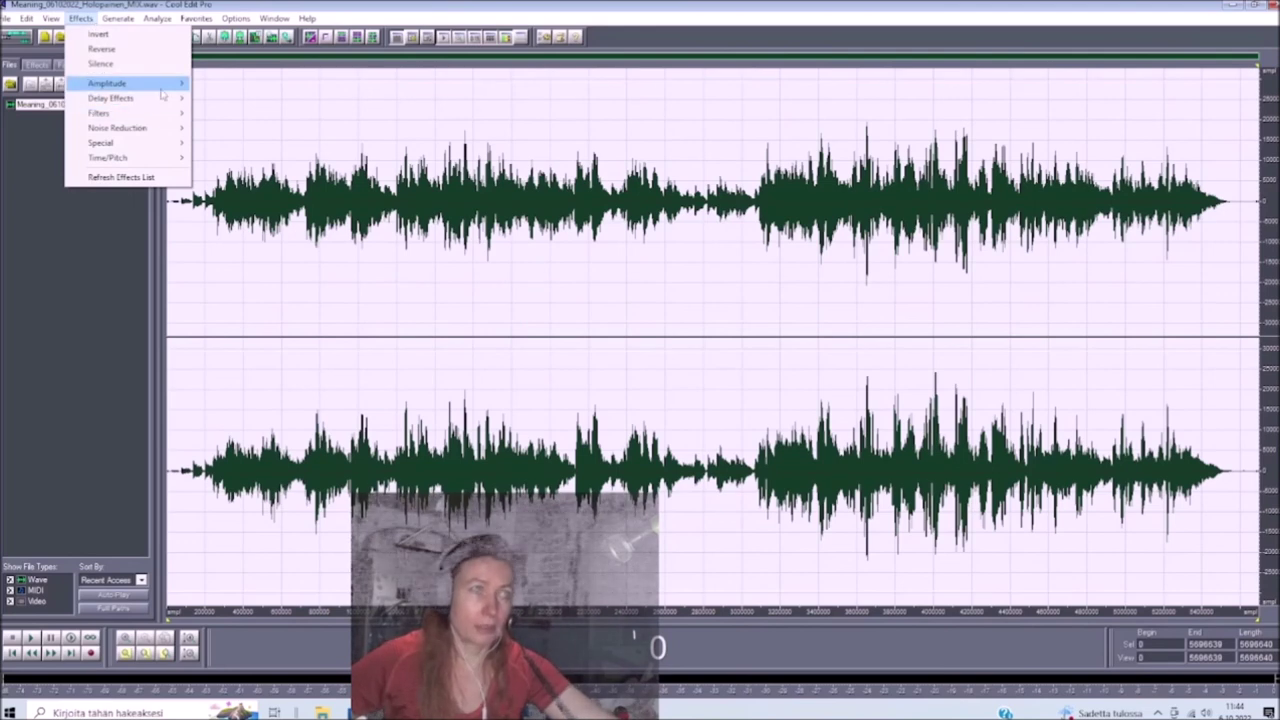
mouse_move(163, 86)
left_click(232, 158)
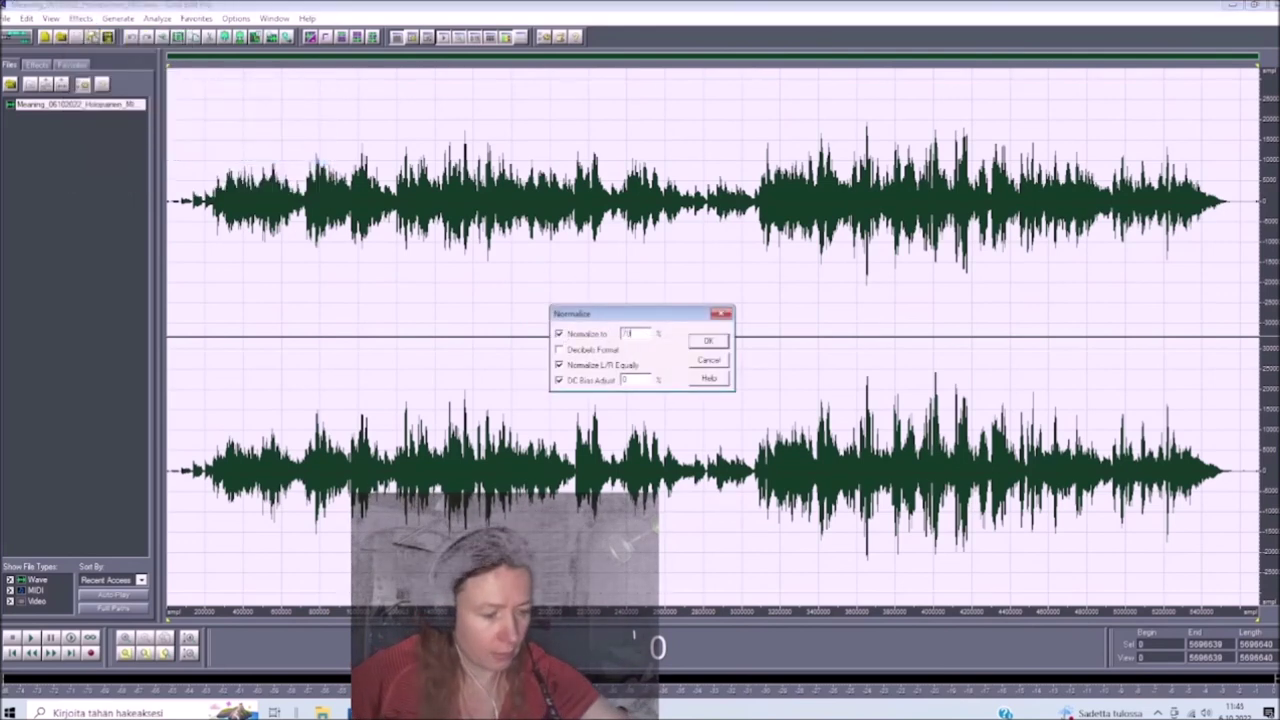
key("Return")
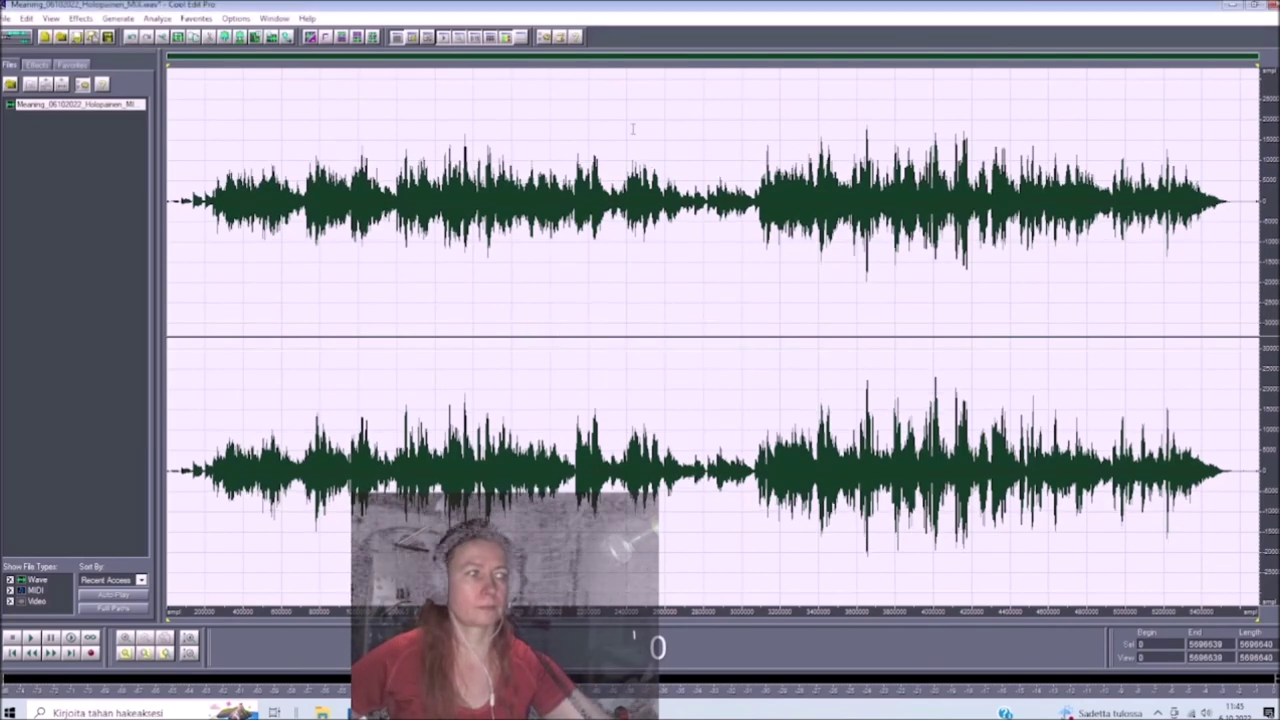
Preview and apply the Parametric Equalizer to the whole mixdown, with a -20 dB band at 60 Hz and a 16000 Hz high-shelf cutoff.
left_click(80, 18)
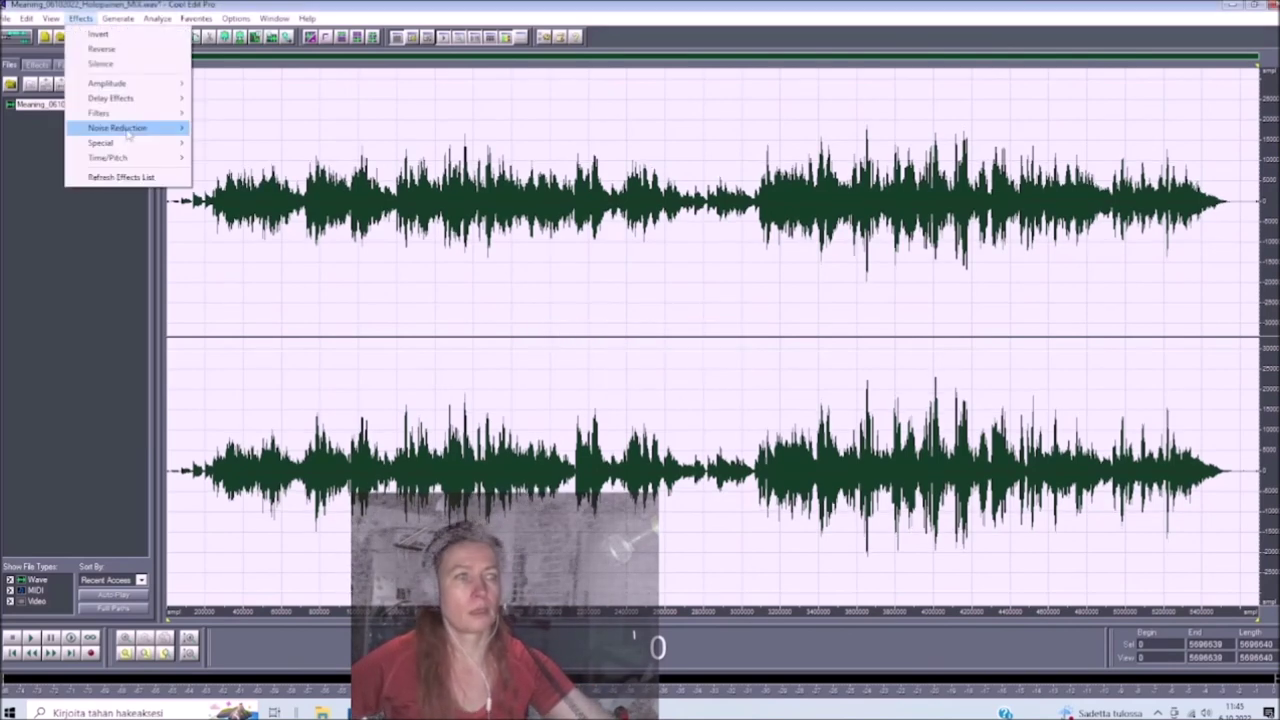
mouse_move(166, 120)
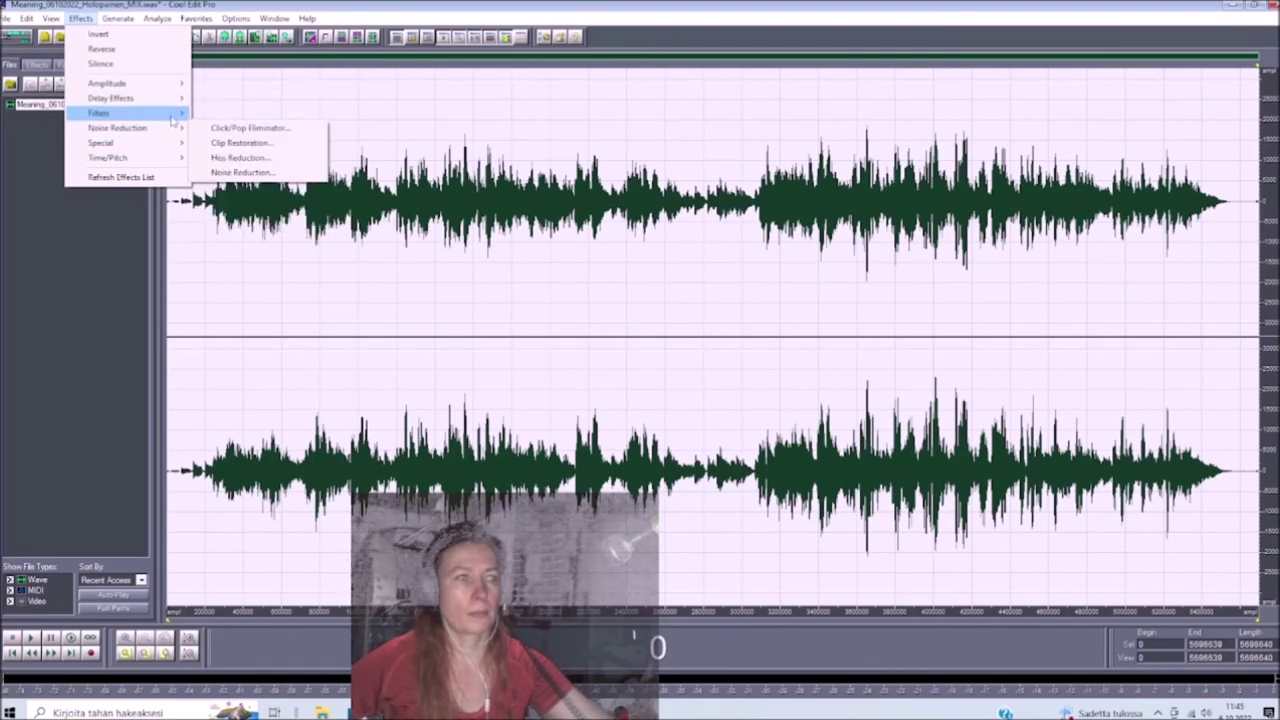
left_click(256, 188)
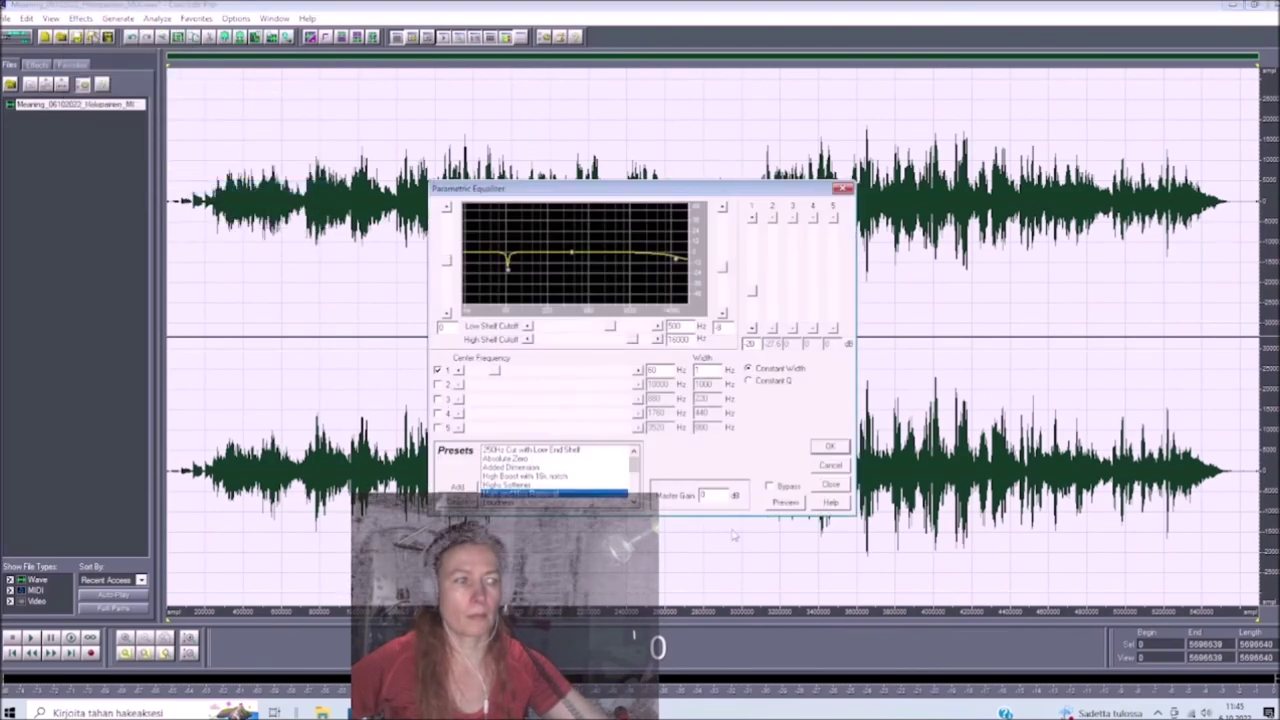
left_click(786, 502)
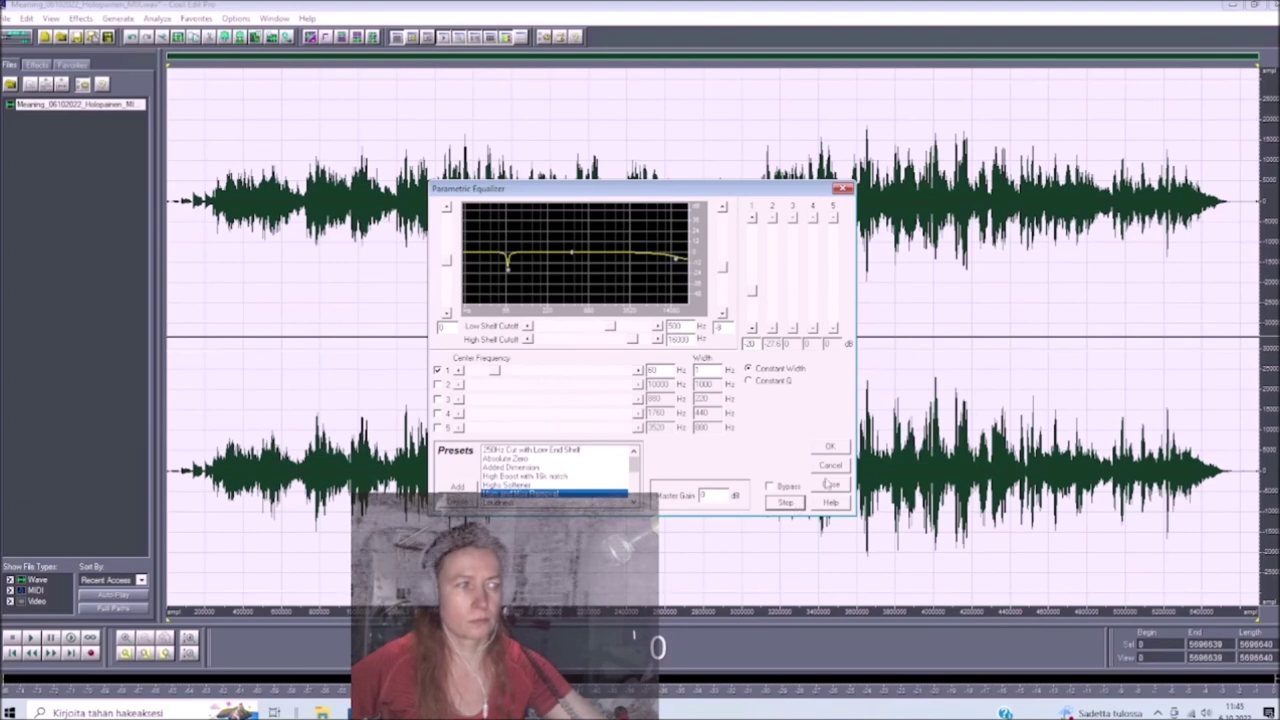
left_click(838, 447)
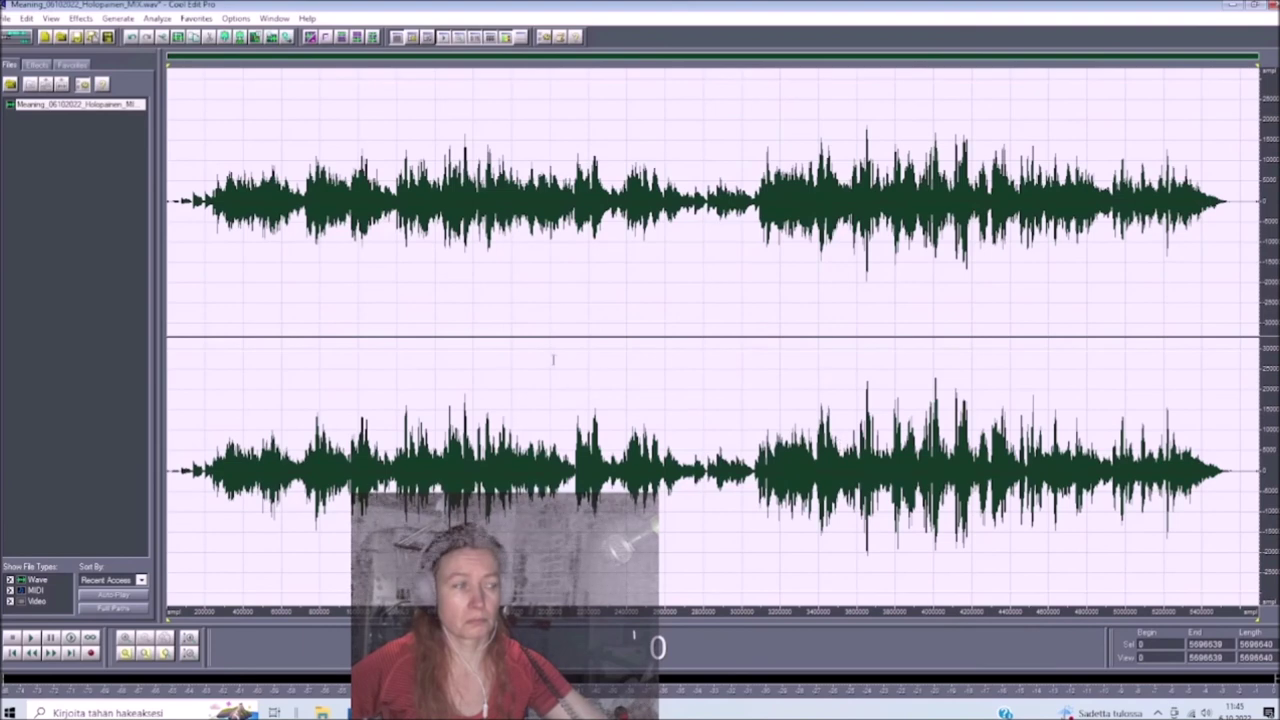
Try the MaxExpansion preset of Pan/Expand on the whole mixdown and play back the result.
left_click(81, 19)
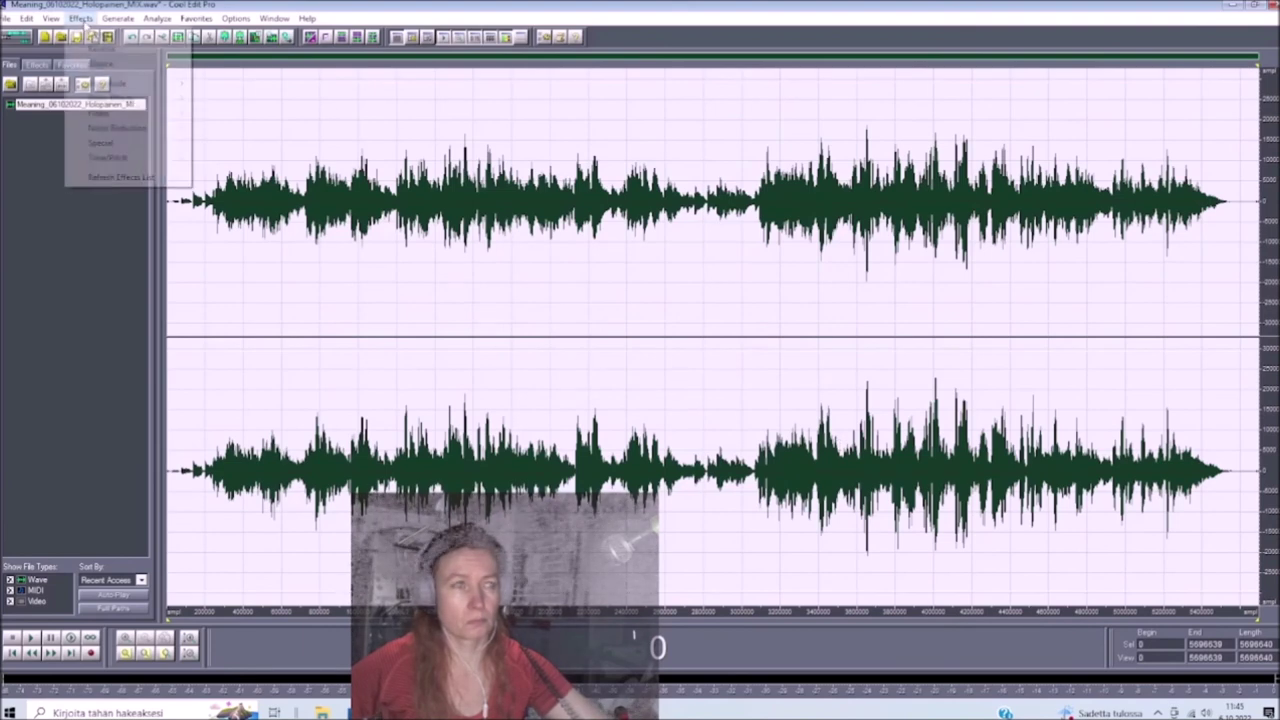
mouse_move(176, 84)
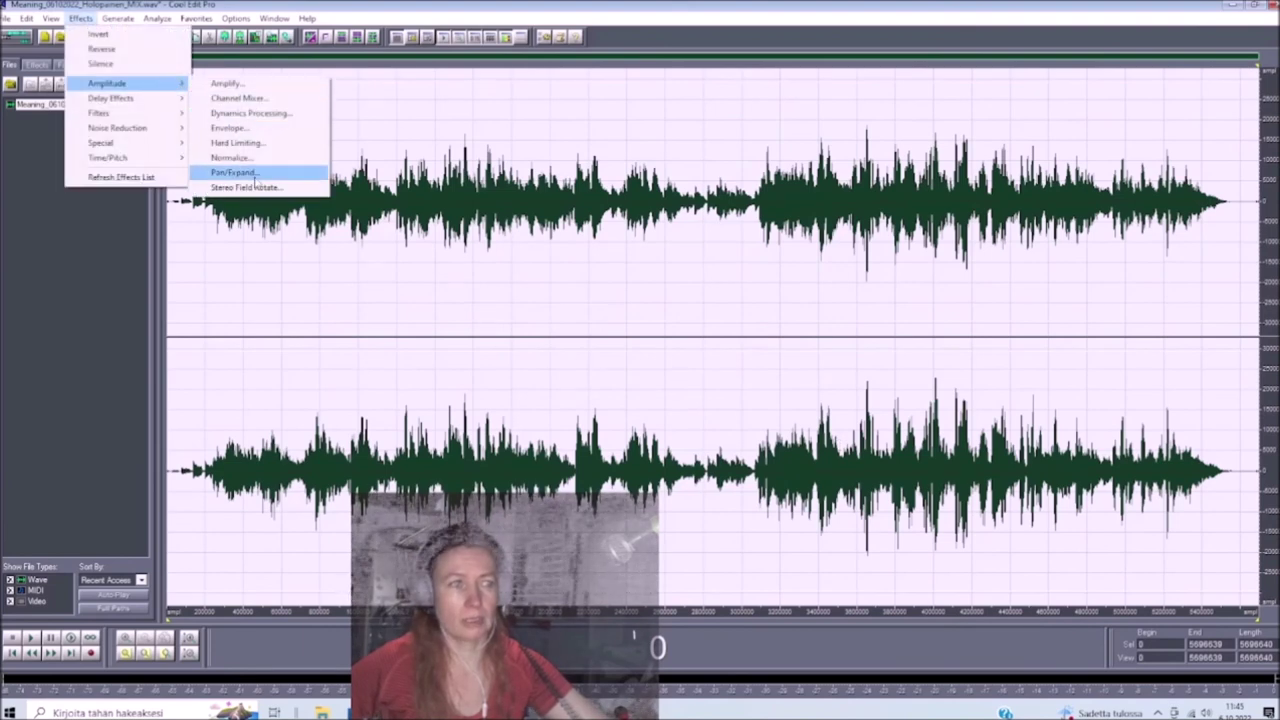
left_click(244, 172)
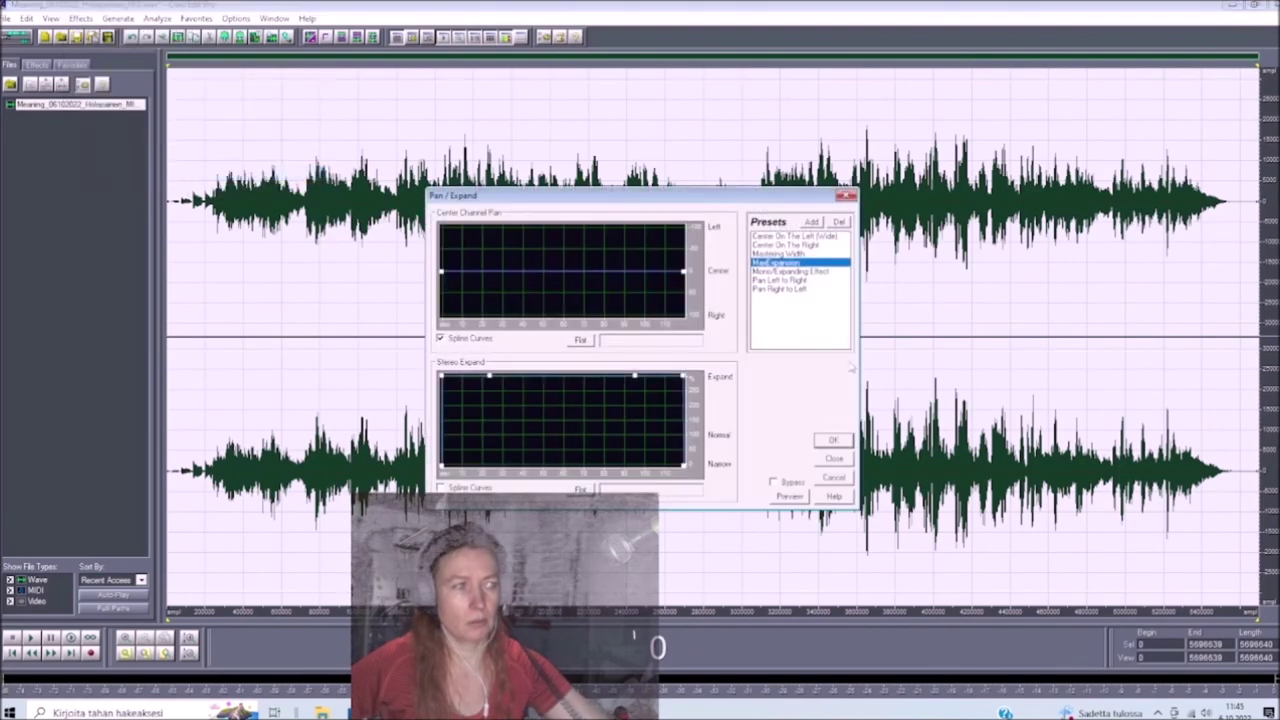
left_click(832, 441)
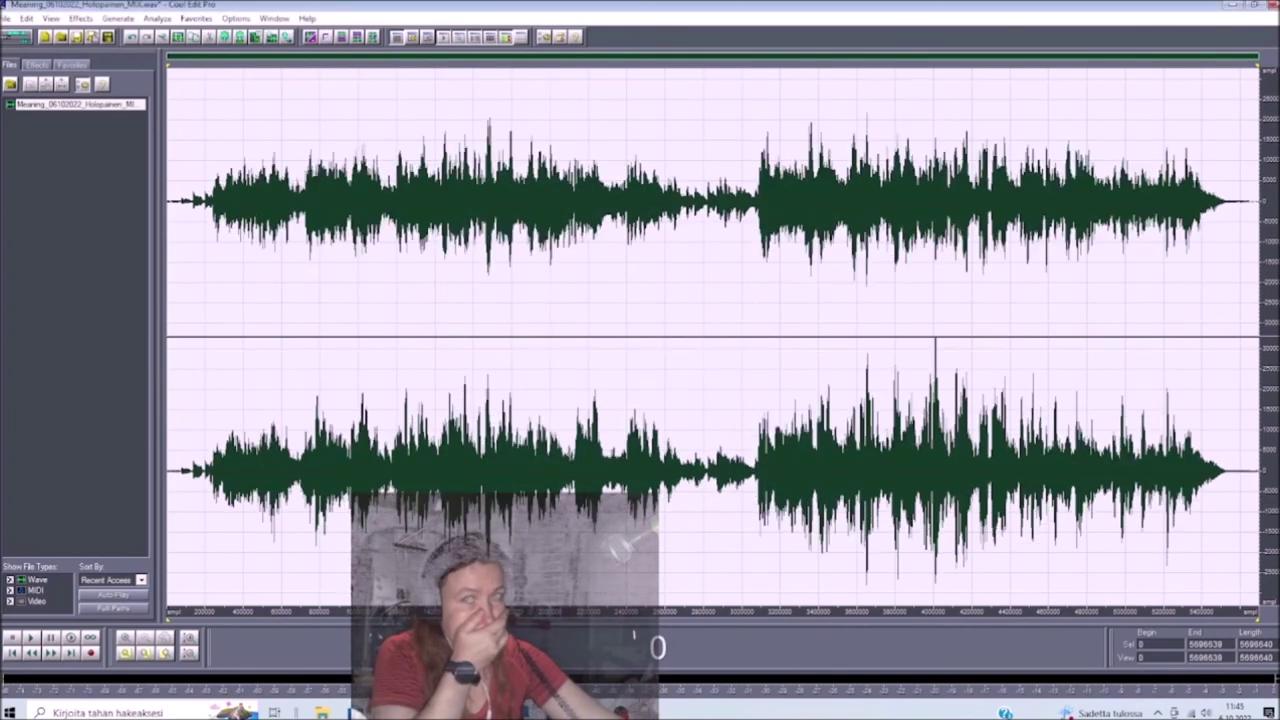
left_click(30, 638)
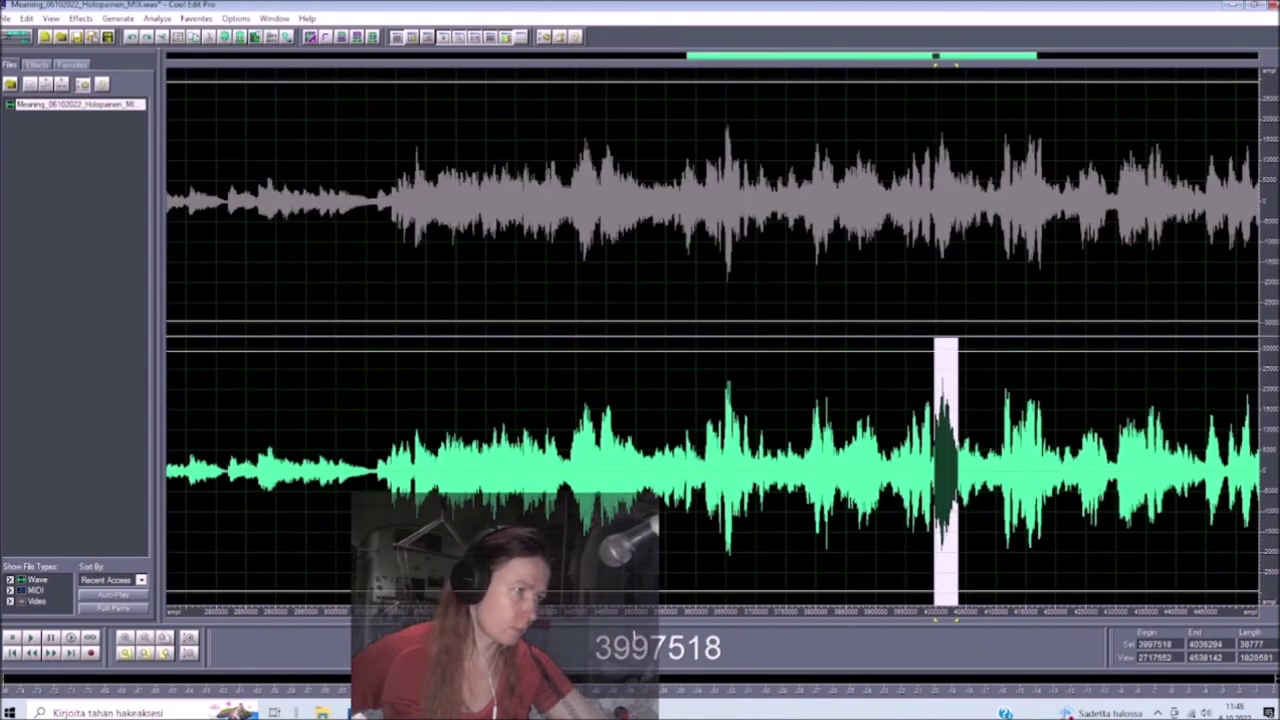
Soften the selected loud peak in the right channel with a spline amplitude Envelope dipping to about 80% in the middle.
left_click(80, 18)
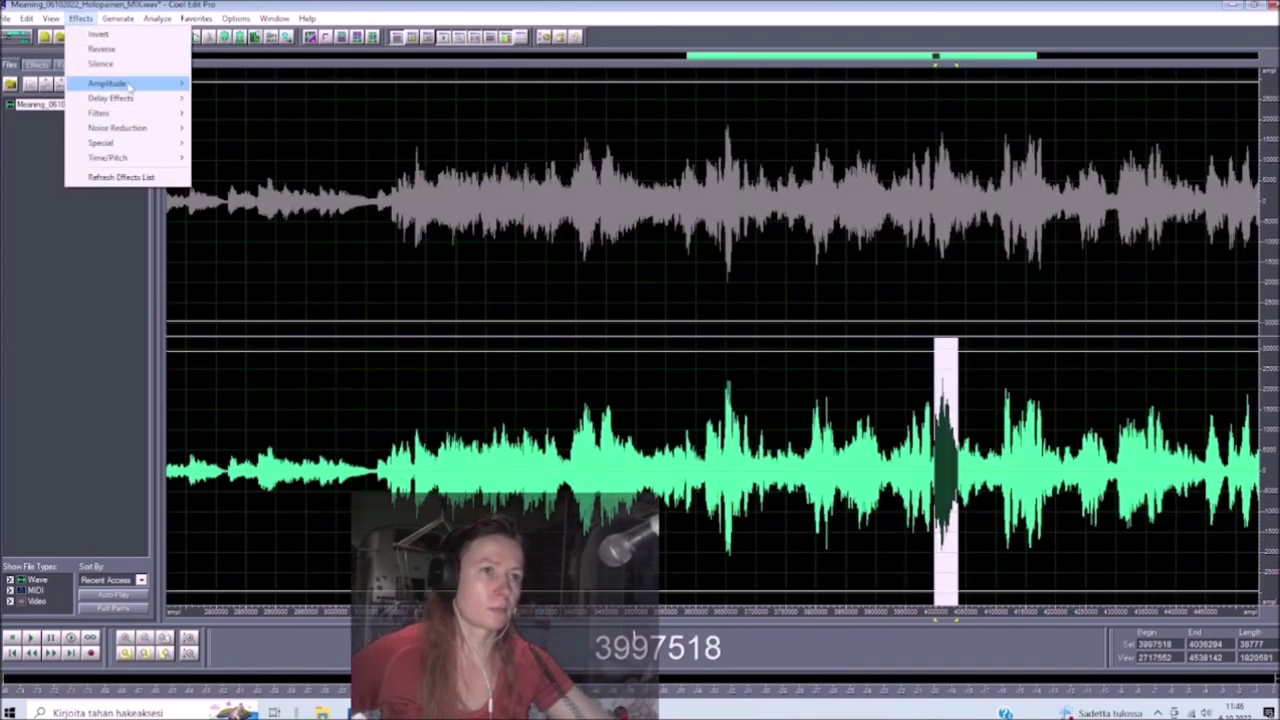
mouse_move(128, 88)
left_click(232, 126)
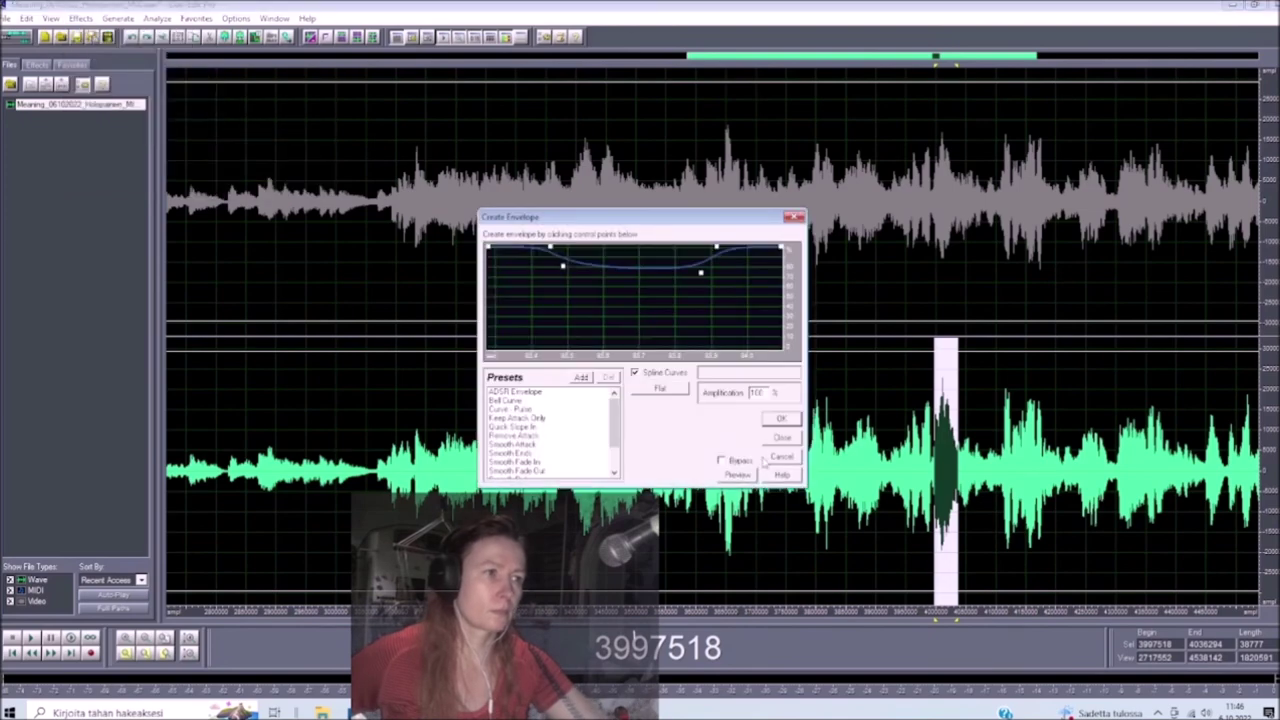
left_click(781, 418)
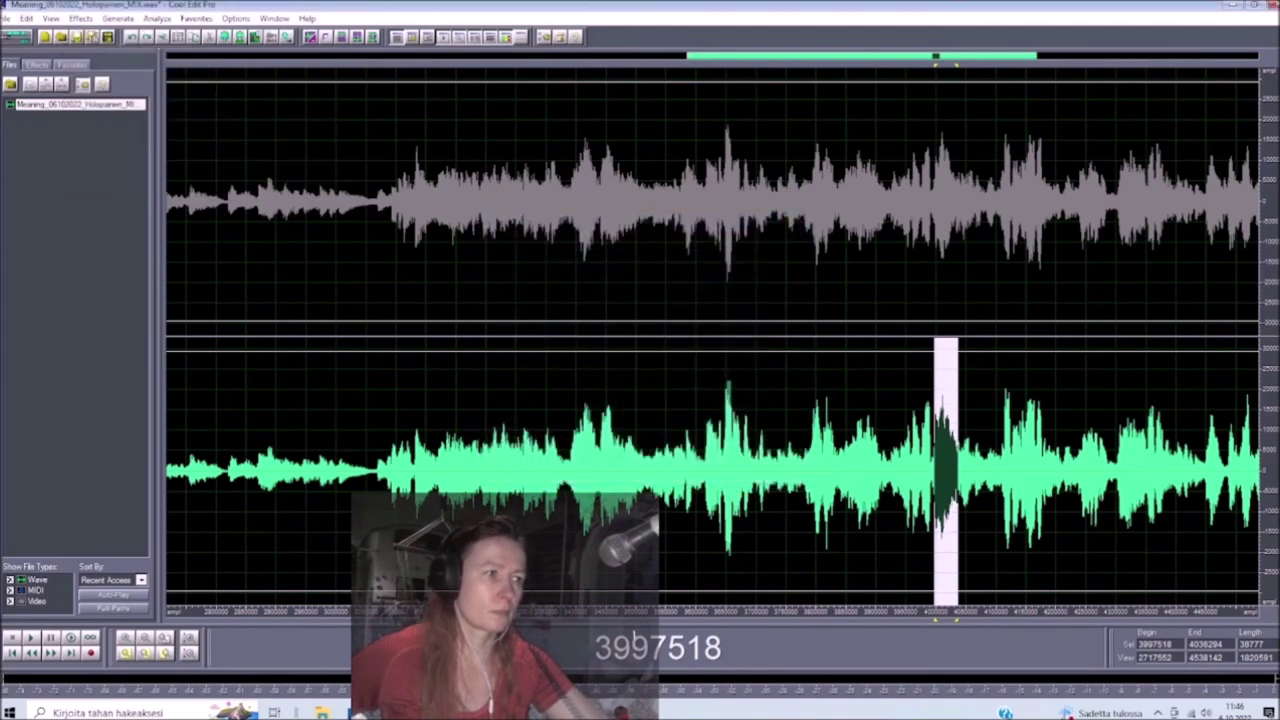
Select the entire mixdown in both channels and normalize it to a level slightly below 70%.
left_click(729, 400)
double_click(395, 393)
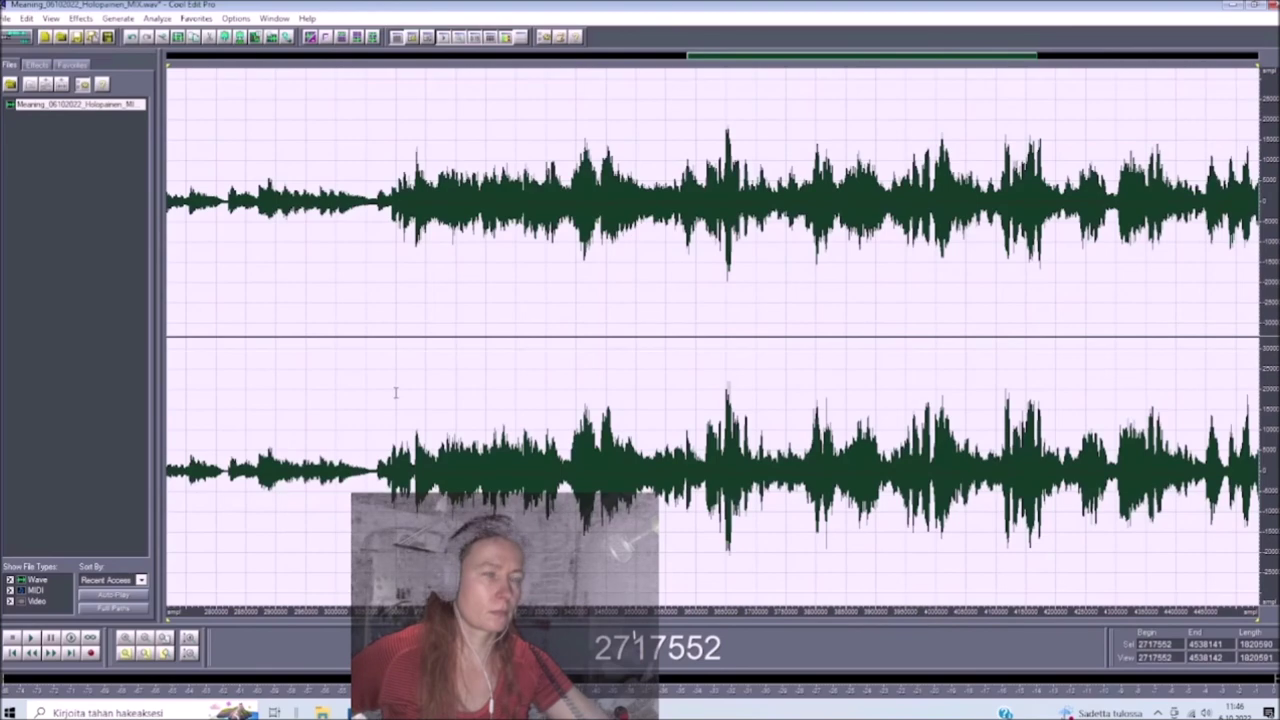
scroll(395, 393, "down", 5)
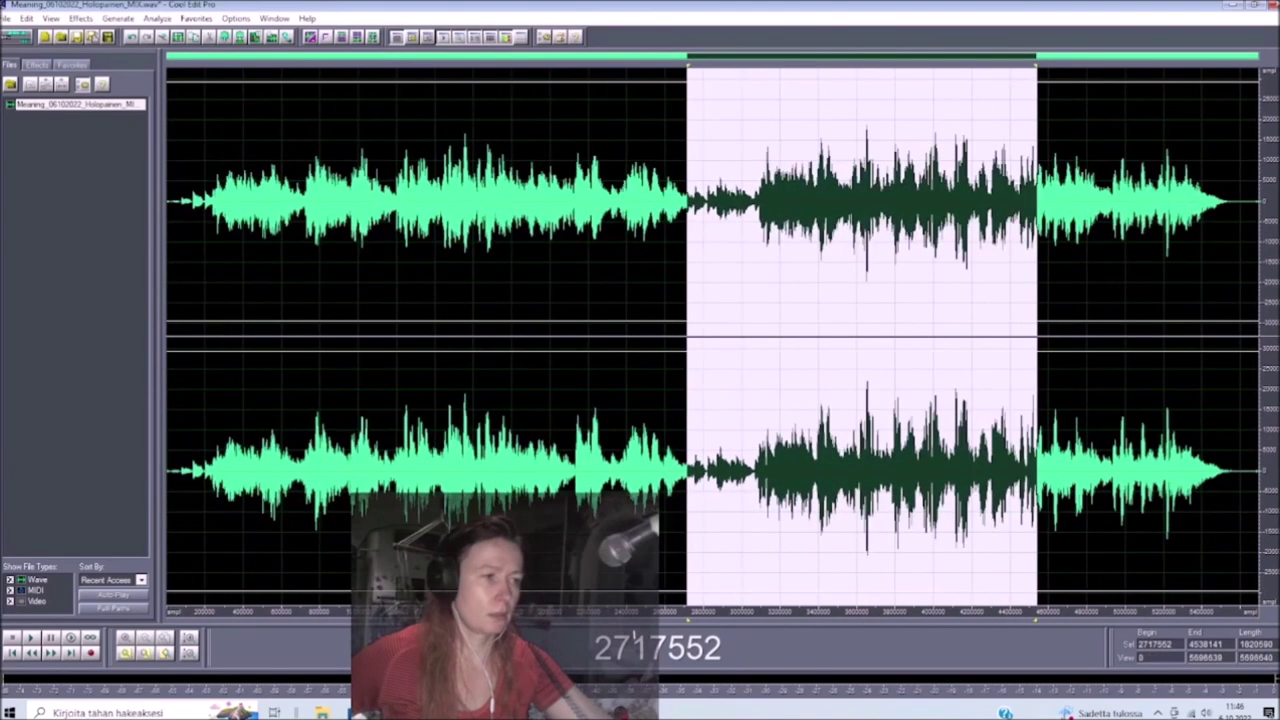
double_click(395, 393)
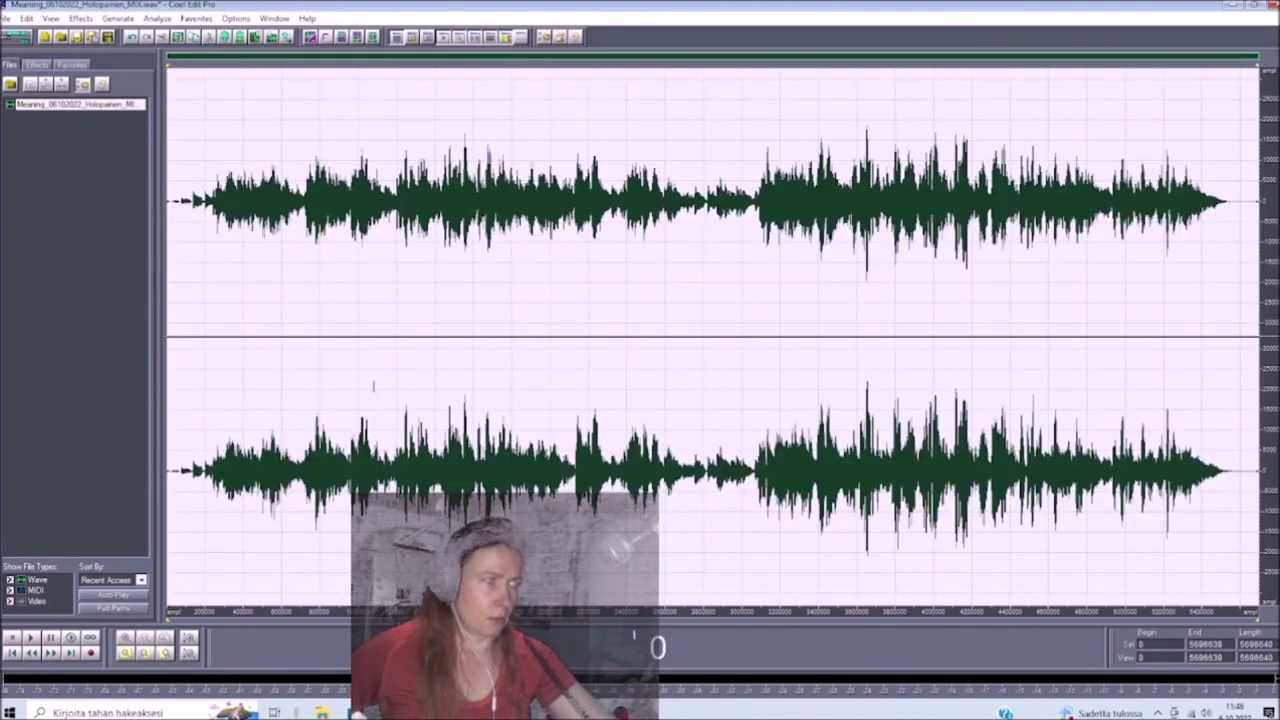
double_click(285, 358)
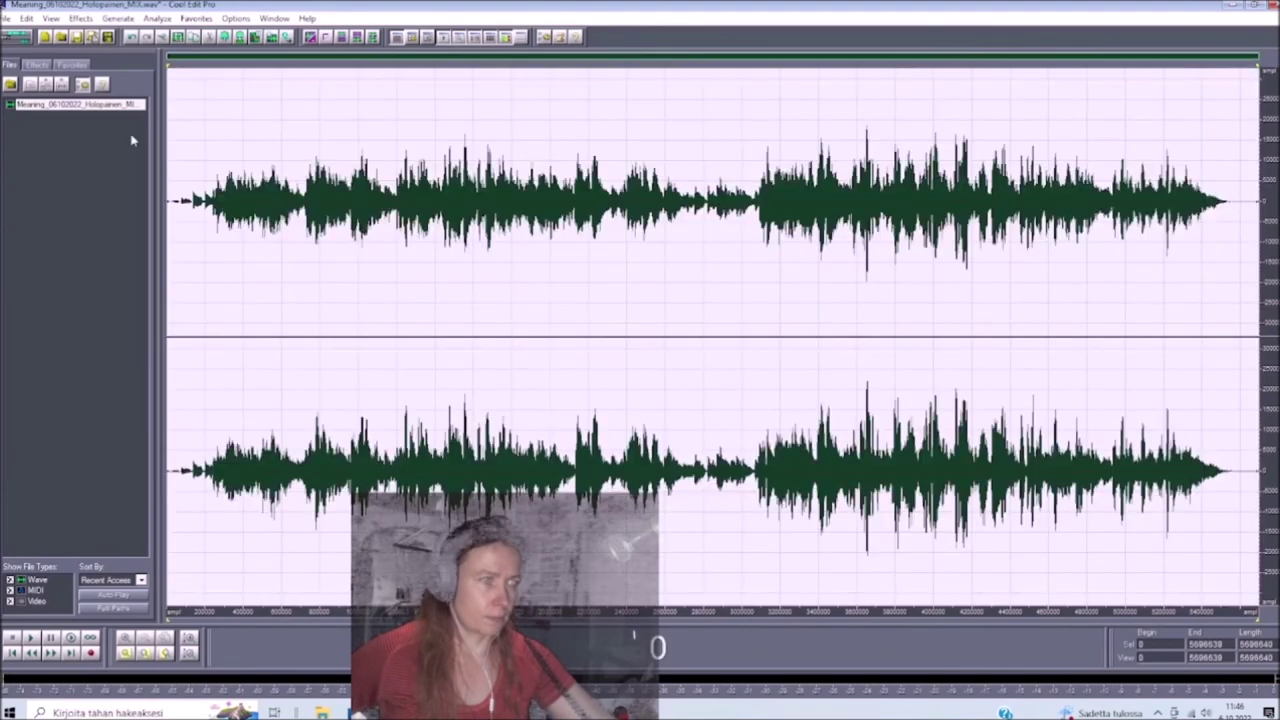
left_click(80, 18)
mouse_move(137, 86)
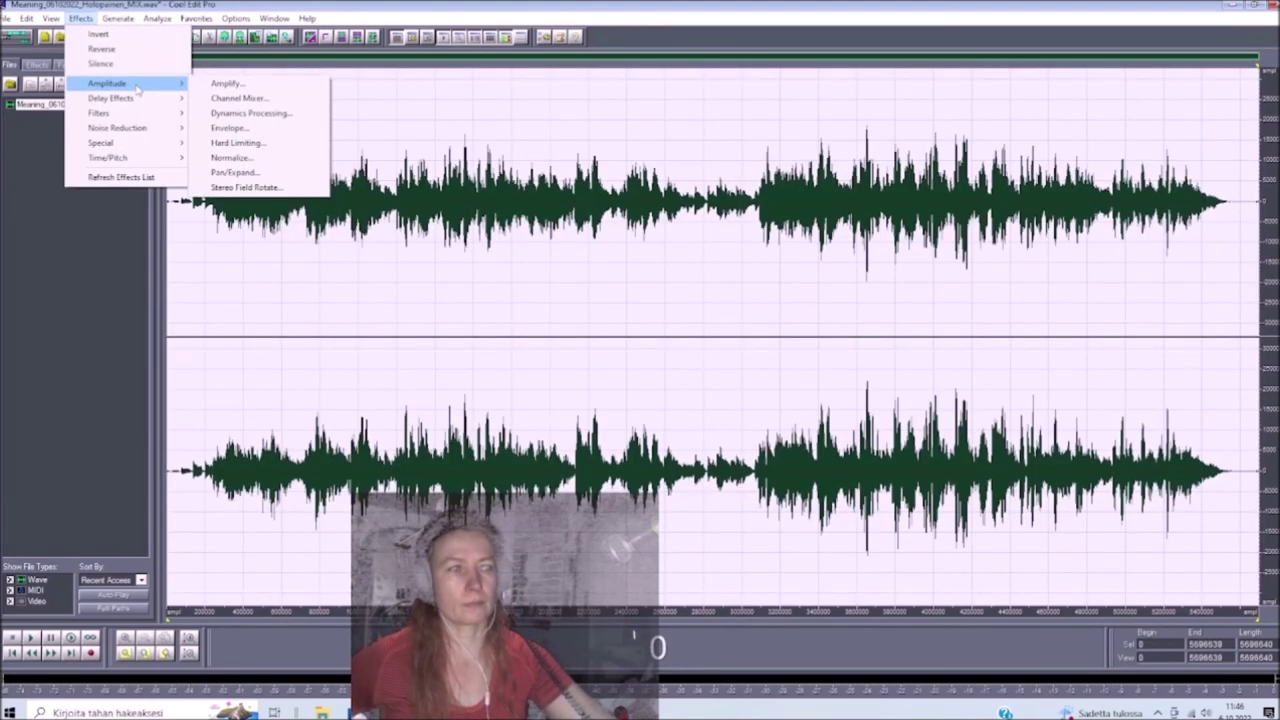
left_click(262, 157)
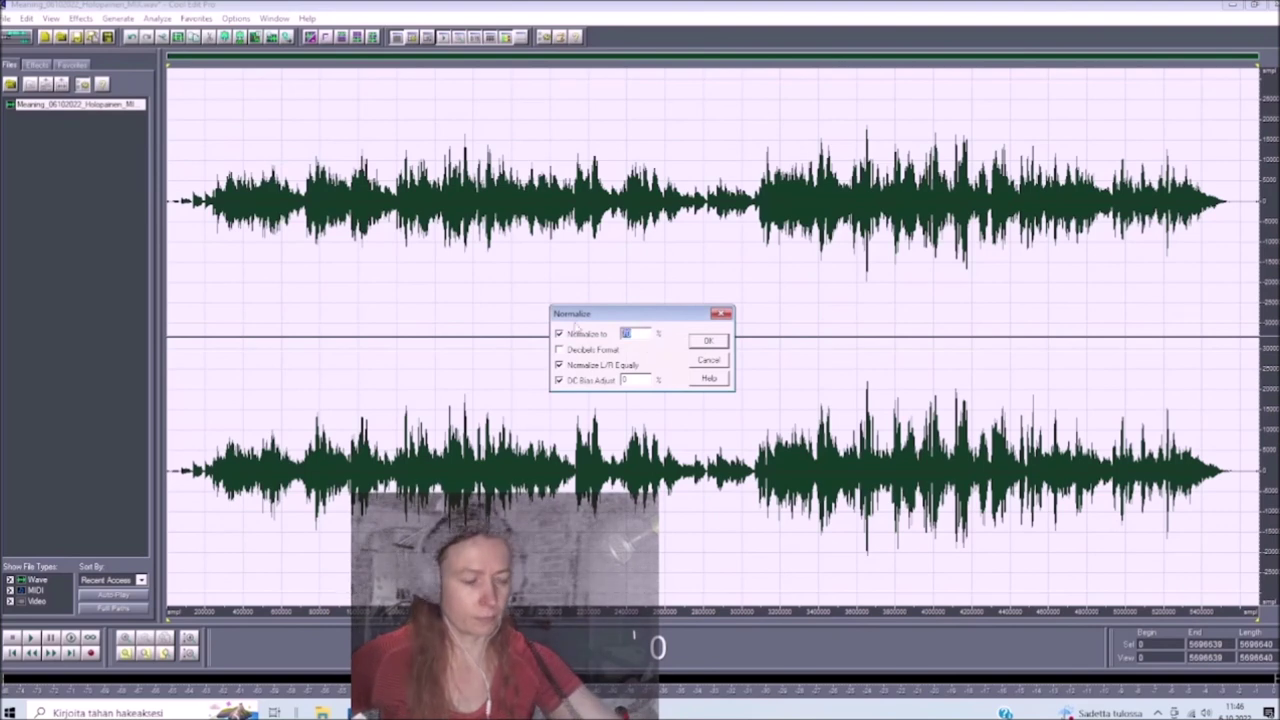
type("9")
key("Return")
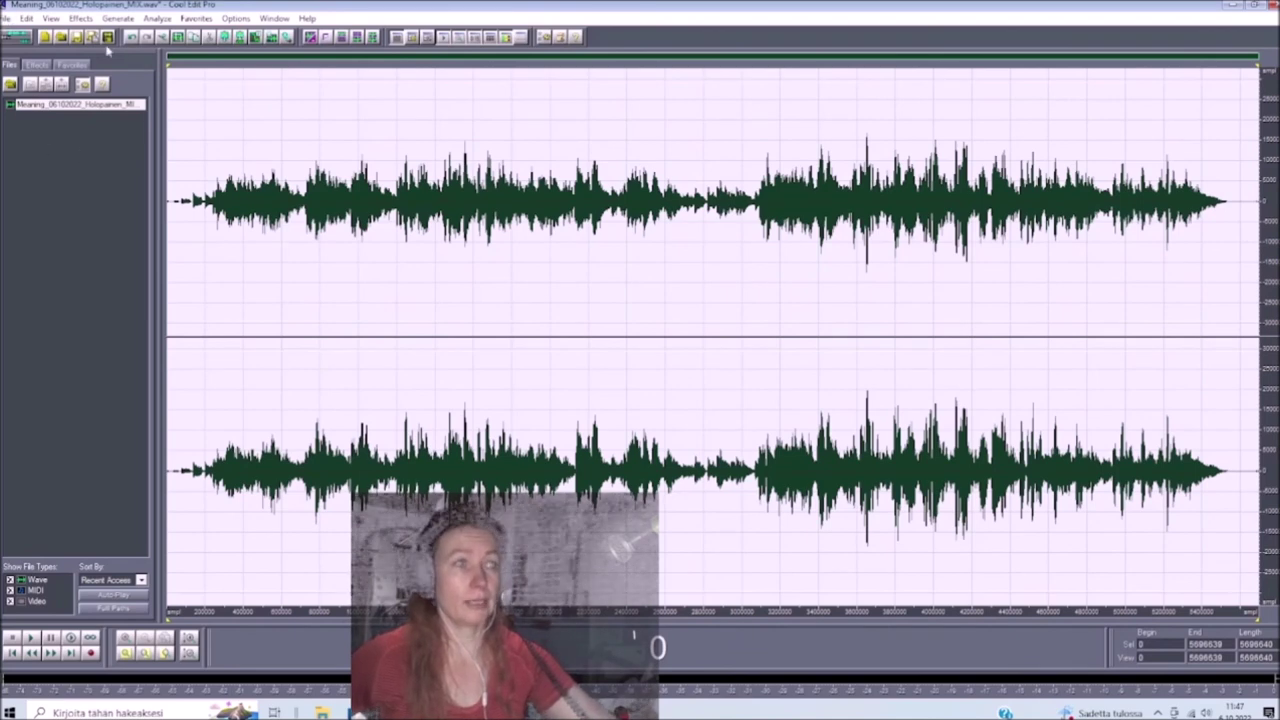
Widen the stereo image of the whole normalized mixdown with the MaxExpansion setting of Pan/Expand, and play back the beginning.
left_click(80, 18)
mouse_move(114, 84)
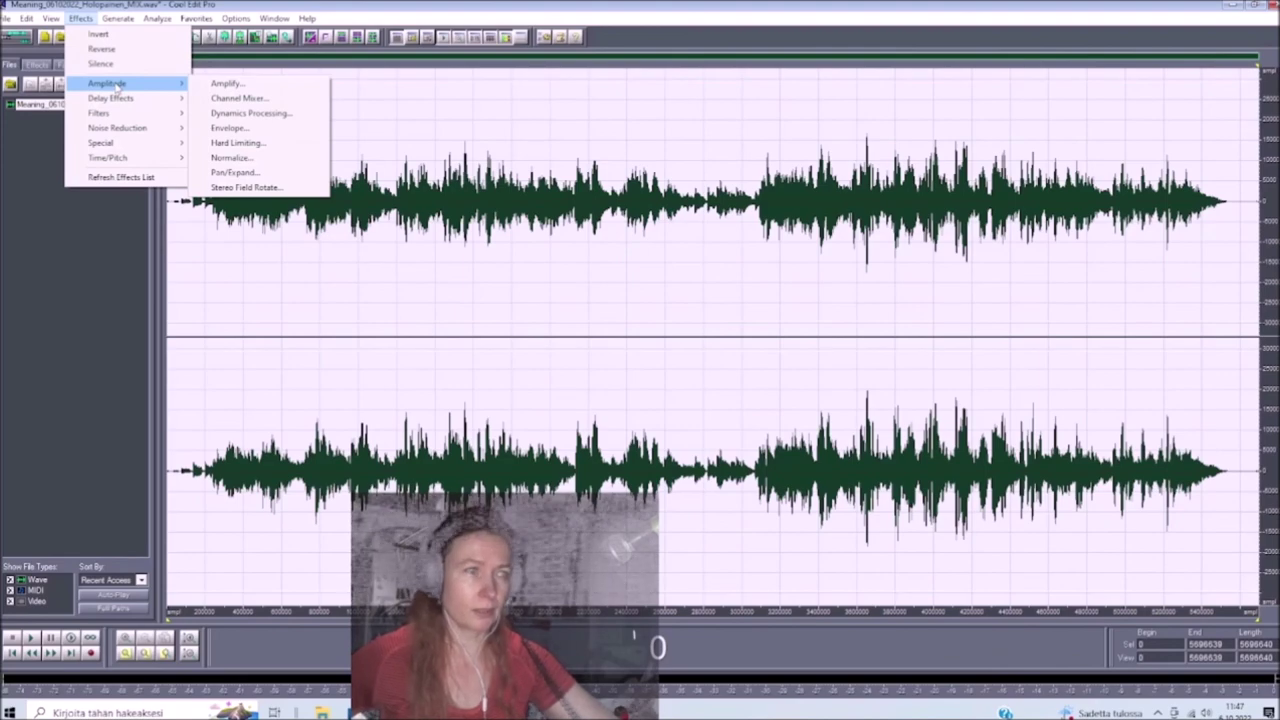
left_click(233, 172)
left_click(840, 443)
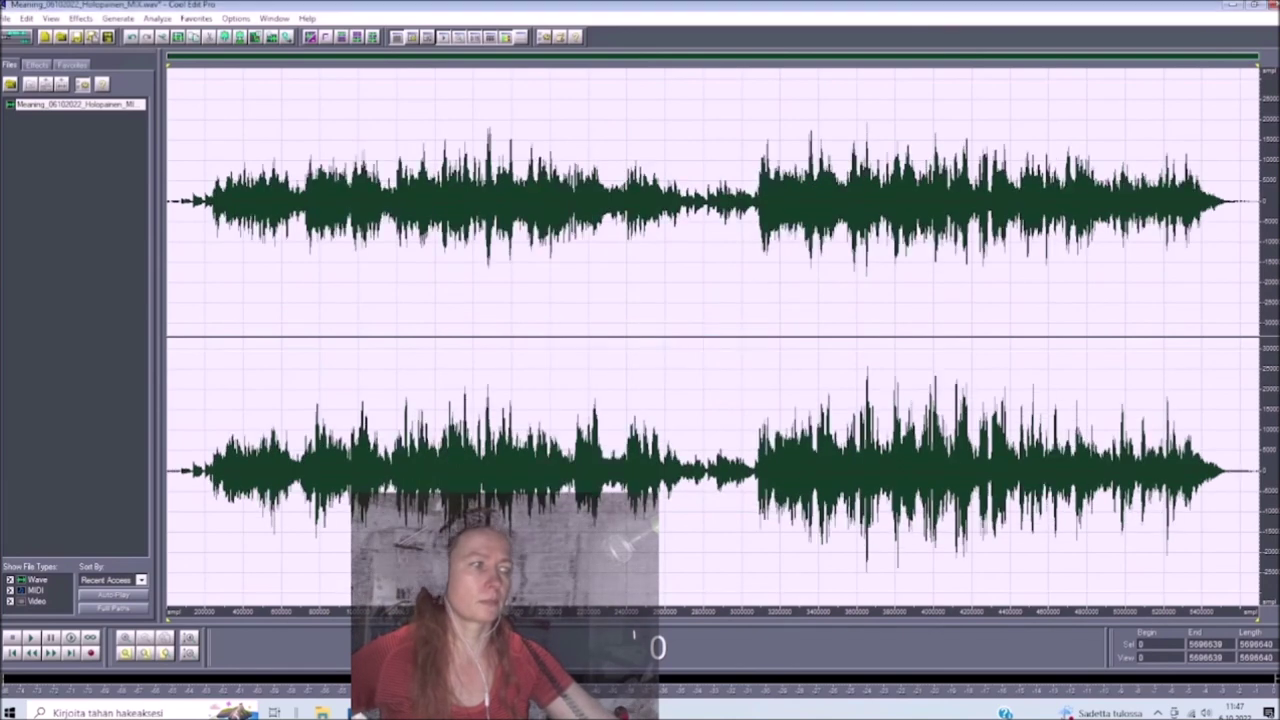
left_click(31, 638)
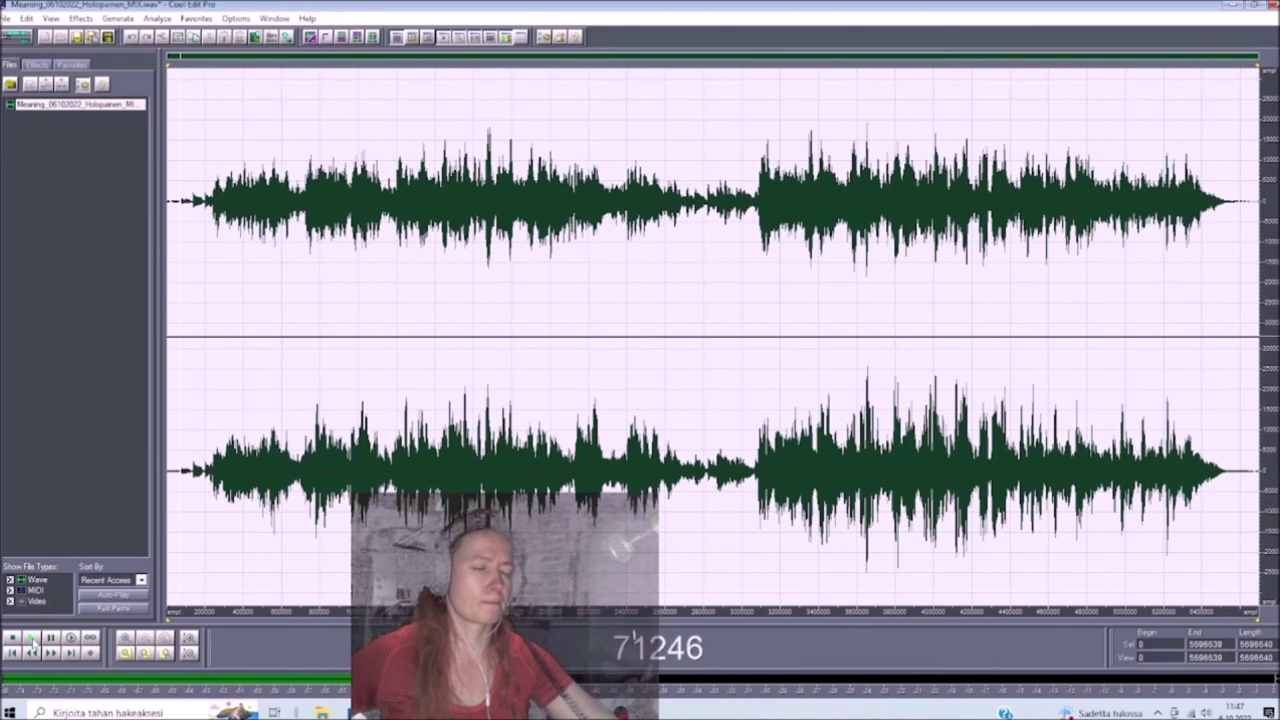
key("space")
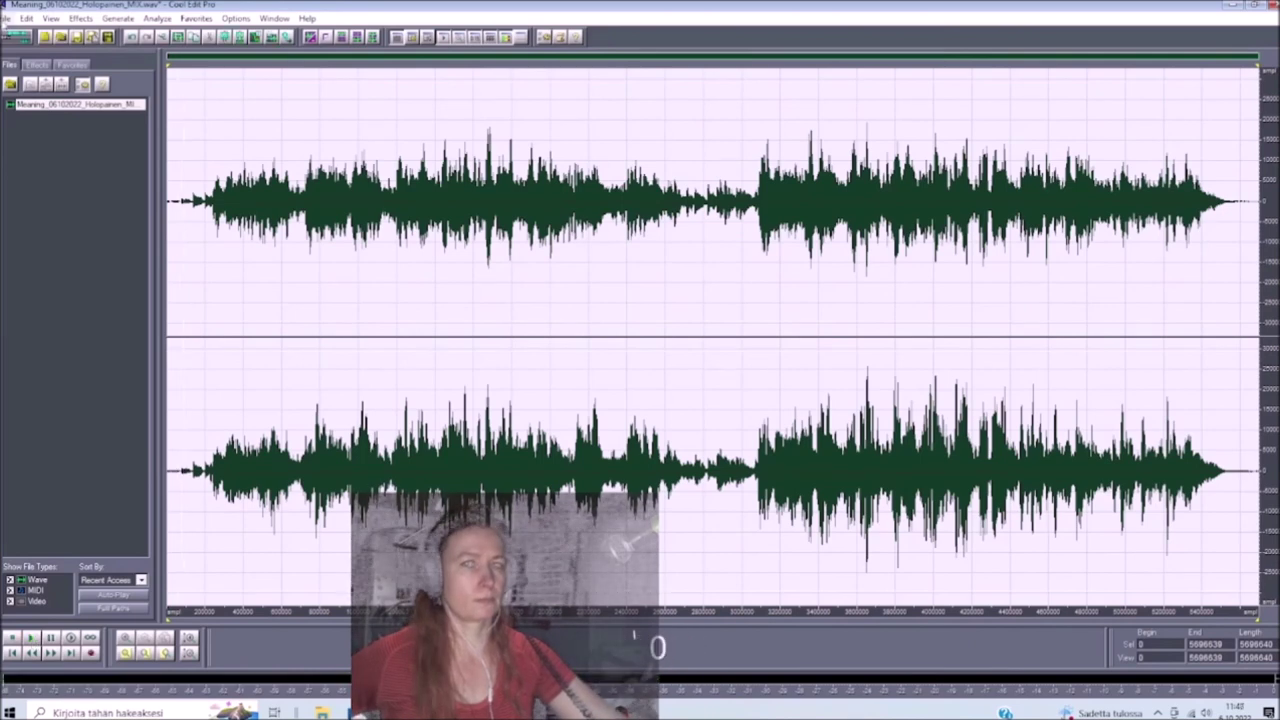